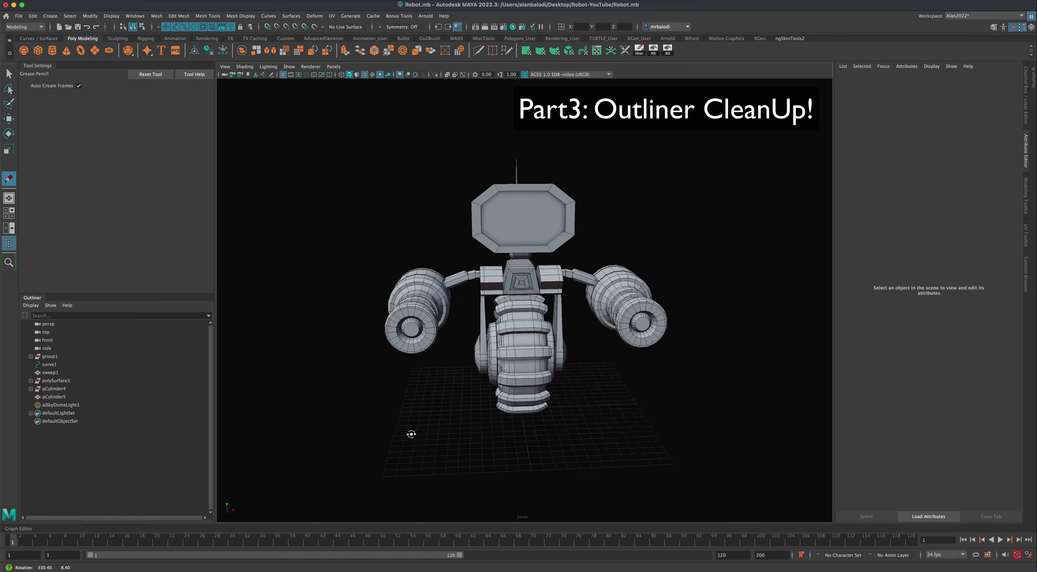
Orbit and zoom around the robot, coming back toward a front view
alt+drag(393, 434, 631, 455)
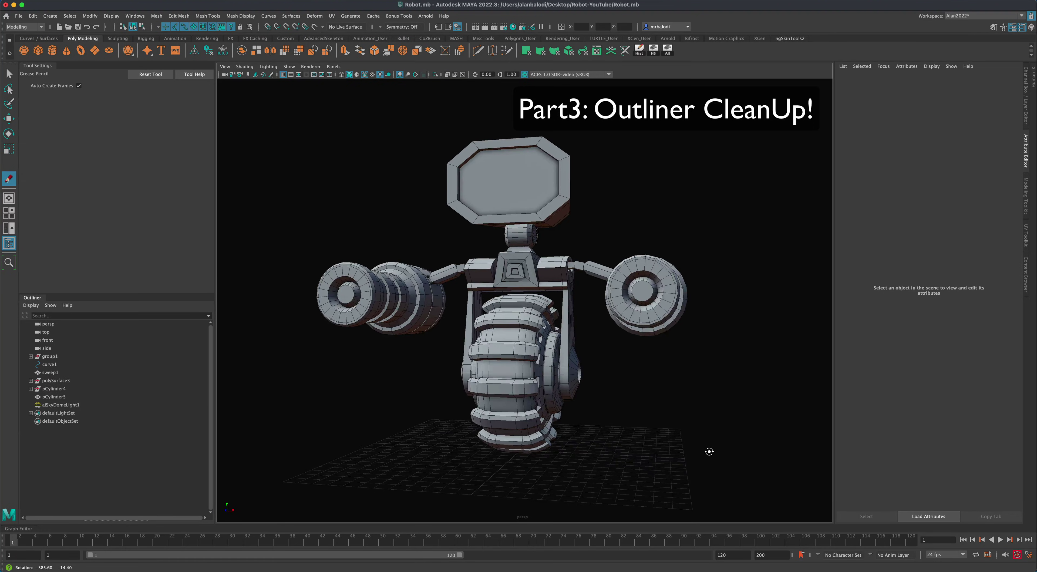
mouse_move(709, 452)
alt+mouse_down()
mouse_move(717, 449)
mouse_move(652, 450)
mouse_move(632, 433)
alt+mouse_up()
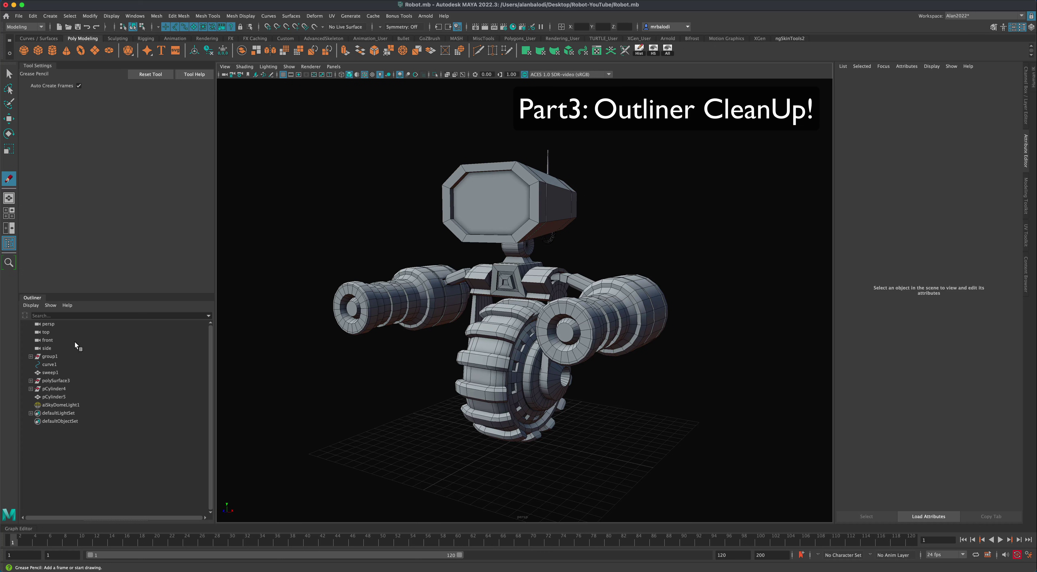
alt+drag(370, 365, 378, 385)
alt+drag(282, 398, 358, 419)
scroll(354, 419, up, 2)
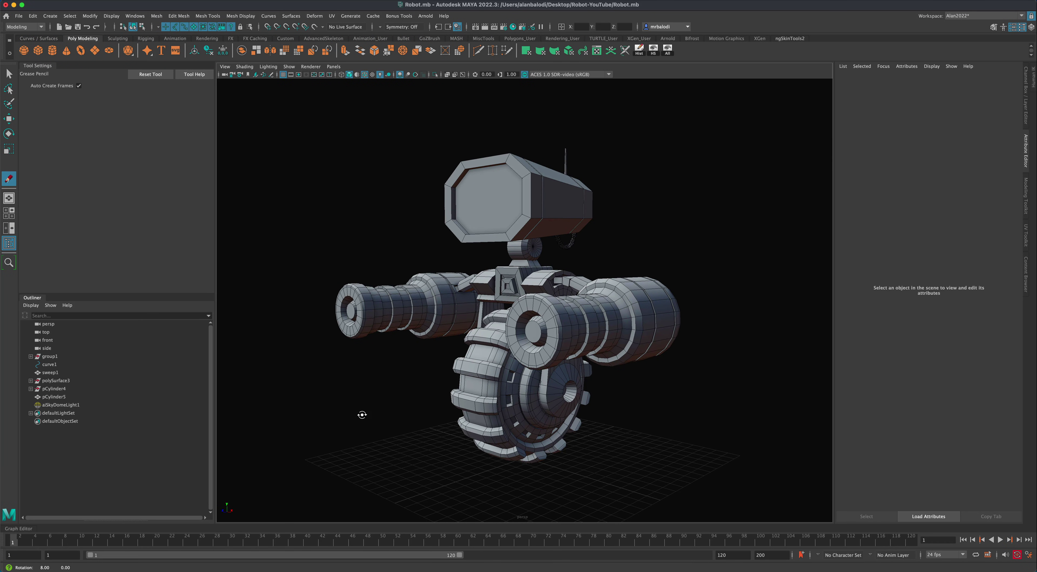
alt+drag(326, 238, 331, 235)
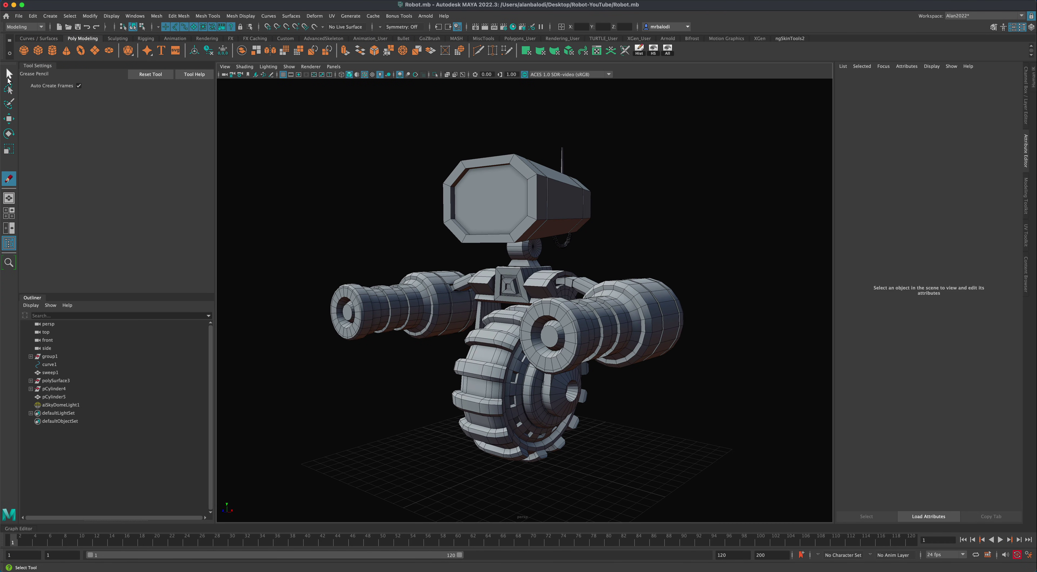
Select the head and show the Channel Box/Layer Editor instead of the Attribute Editor
key(q)
drag(473, 180, 464, 174)
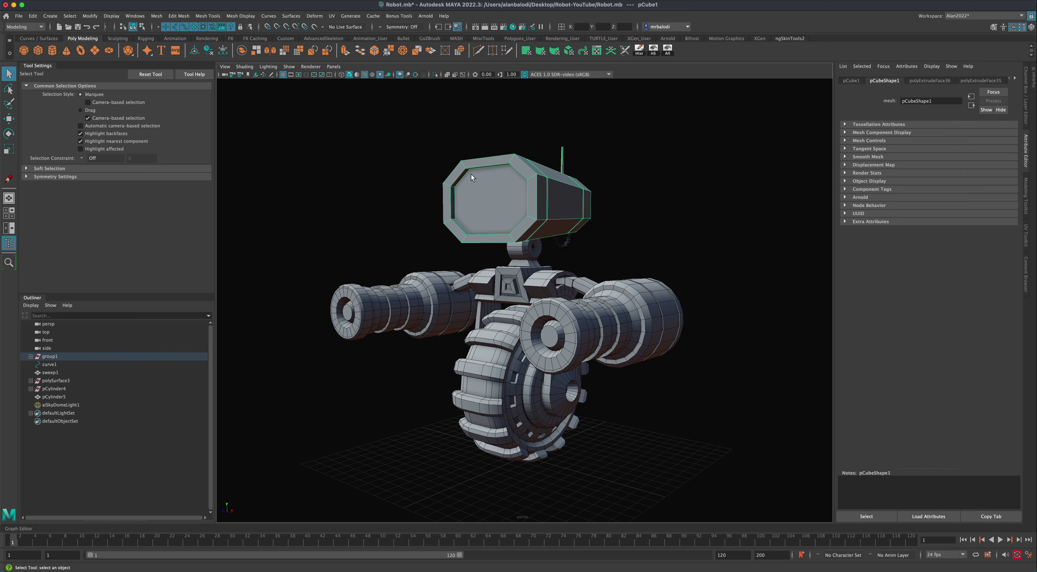
click(1026, 123)
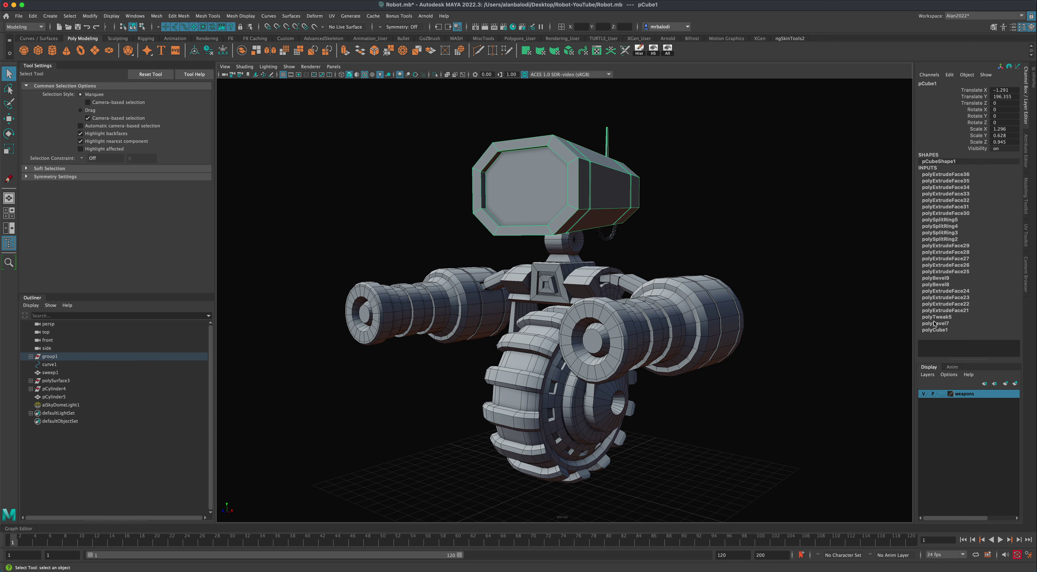
Inspect the construction history of the gun cylinders, the wheel and the base body piece
click(734, 307)
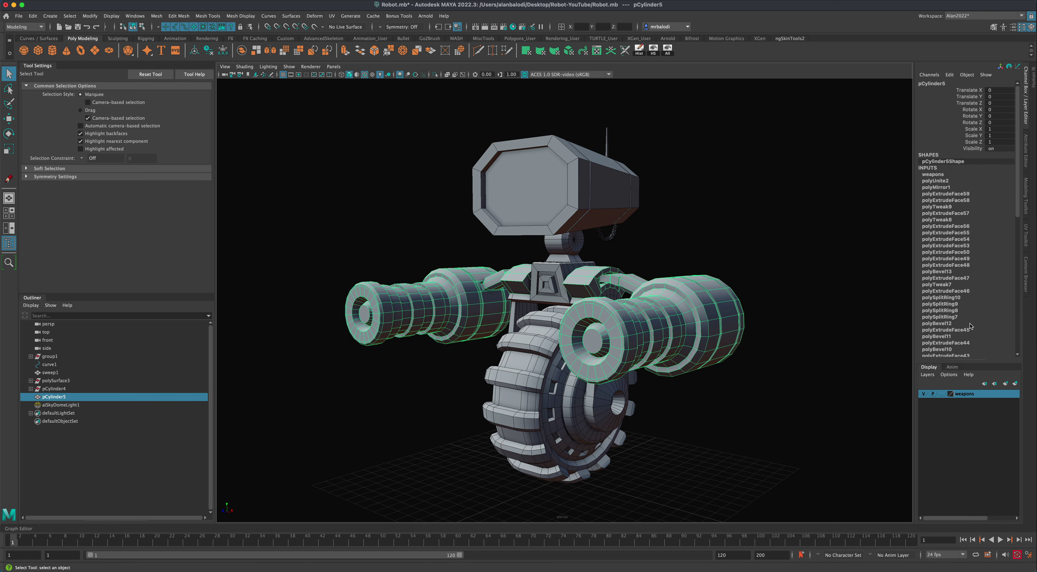
scroll(970, 326, down, 10)
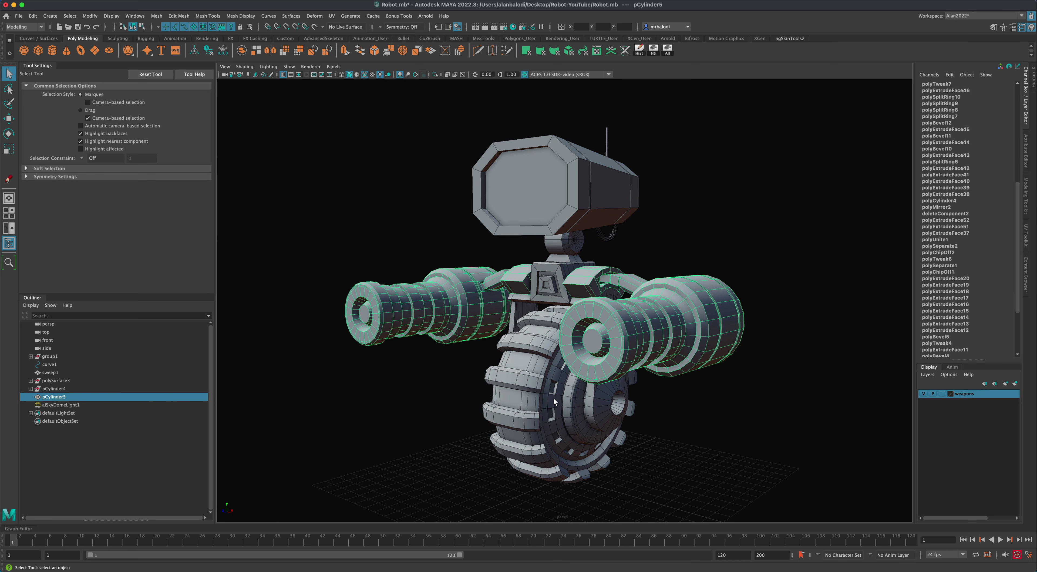
click(540, 402)
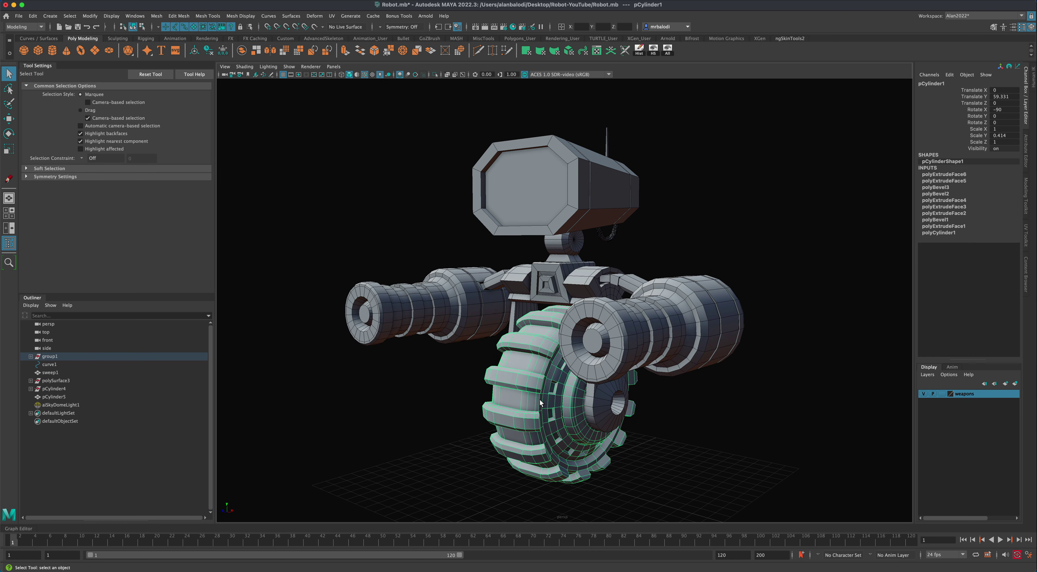
click(594, 402)
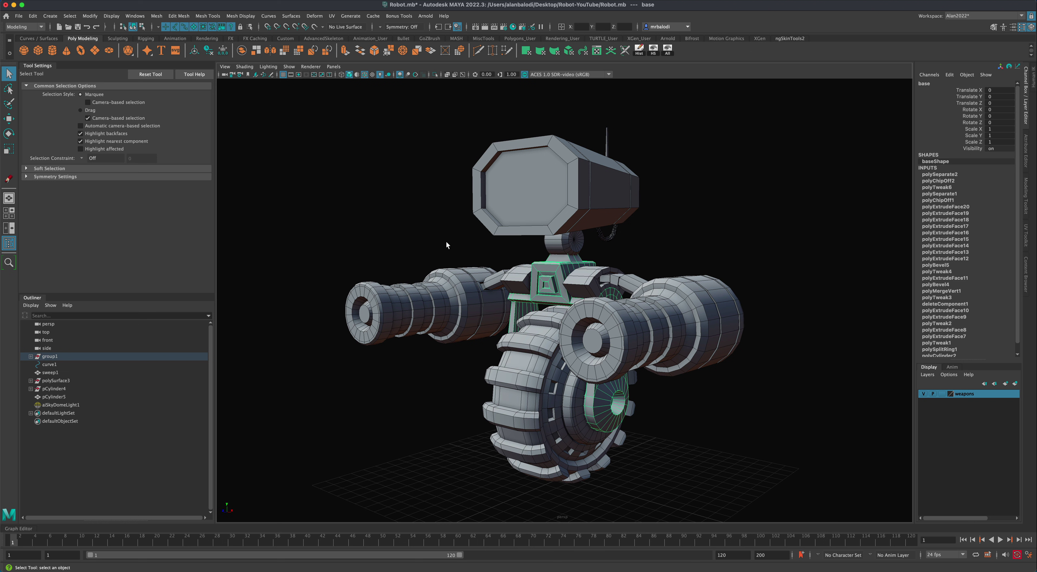
click(428, 190)
Check the hook under the head, then reselect the twin gun cylinders from another angle
alt+drag(680, 377, 593, 204)
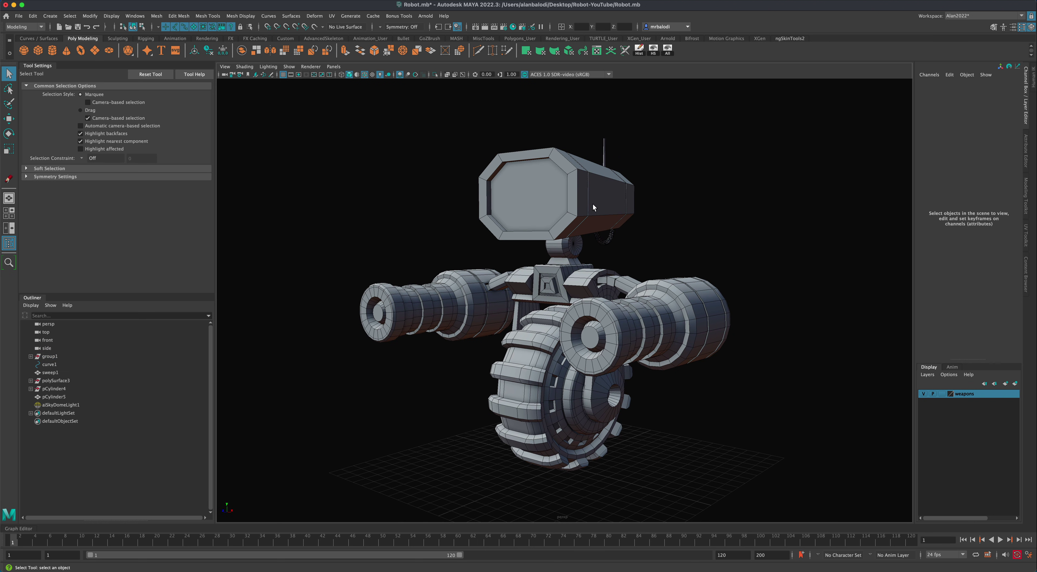
click(600, 233)
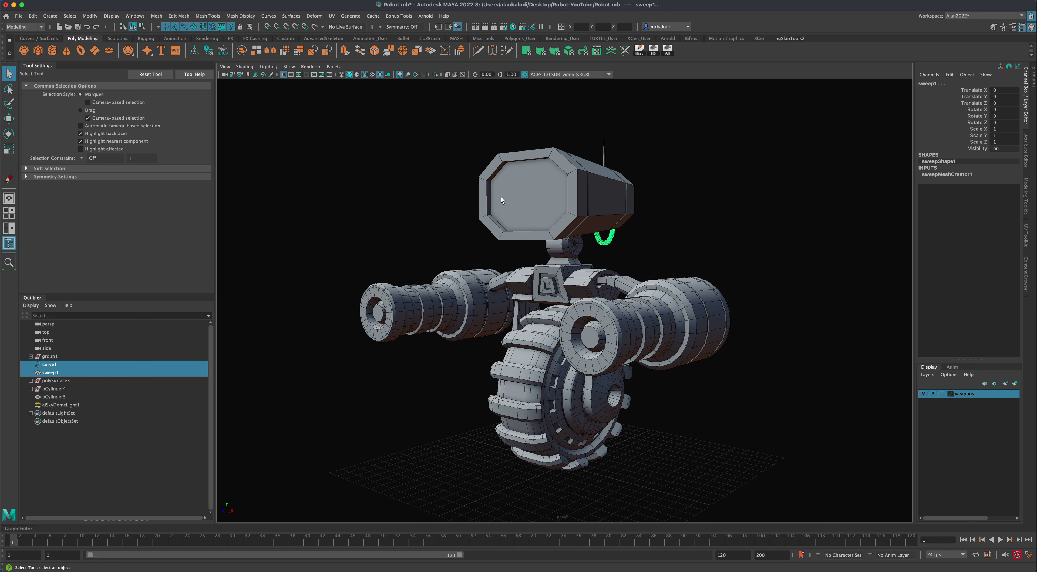
drag(490, 197, 483, 197)
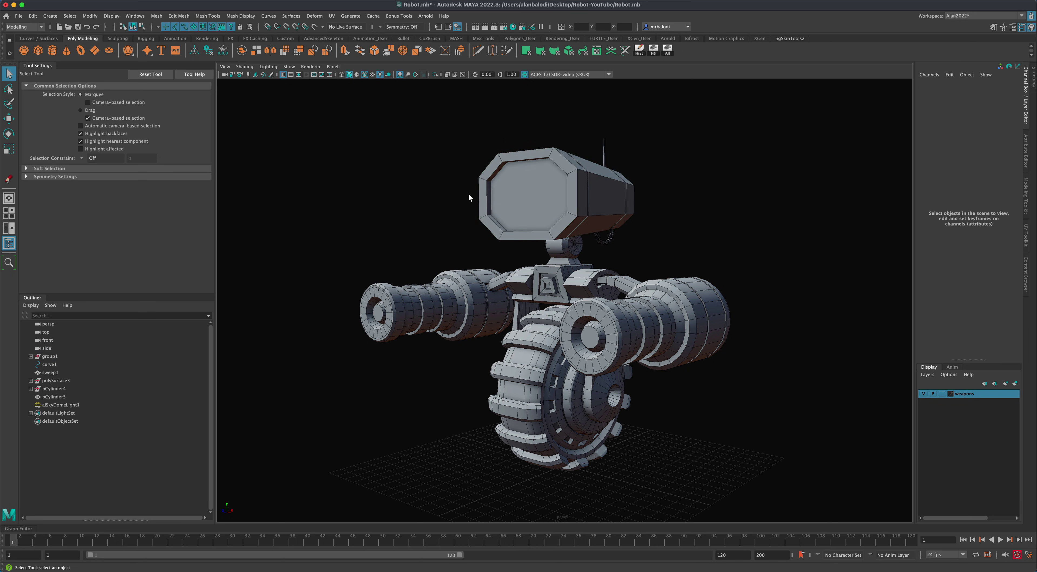
mouse_move(454, 356)
alt+right_down()
mouse_move(455, 368)
mouse_move(458, 359)
alt+right_up()
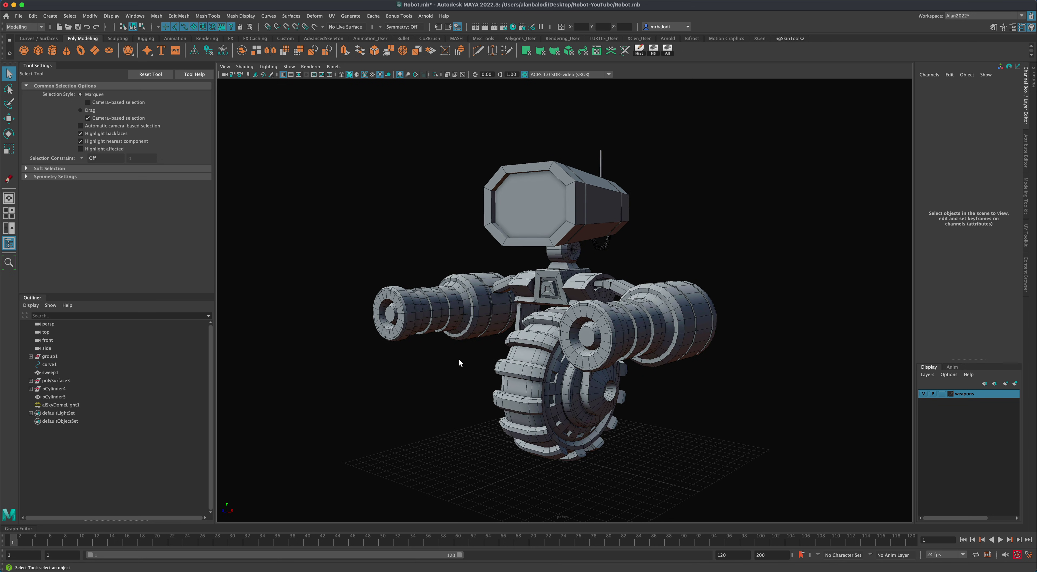
alt+drag(459, 359, 464, 336)
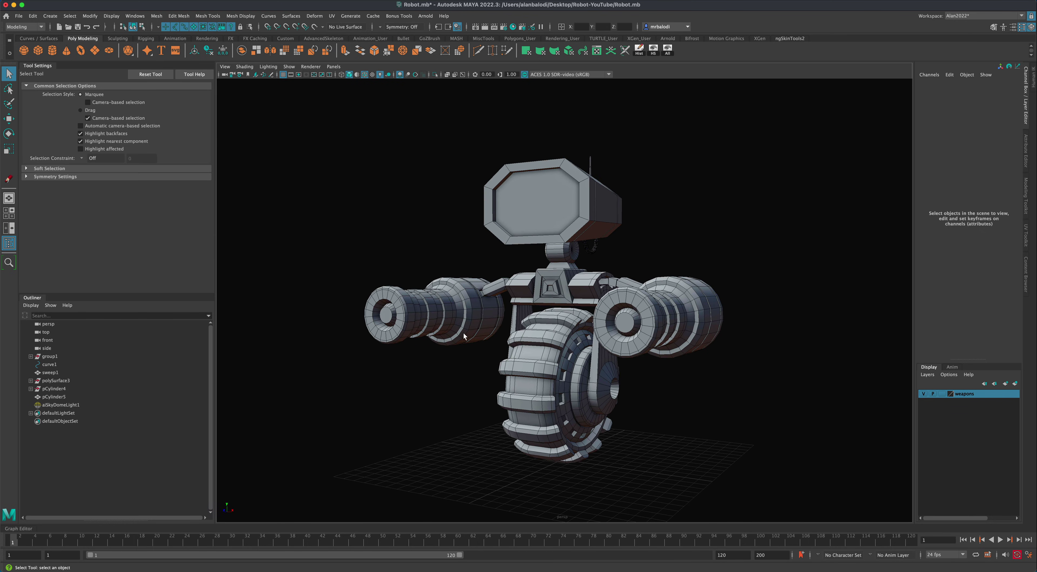
alt+drag(566, 235, 686, 245)
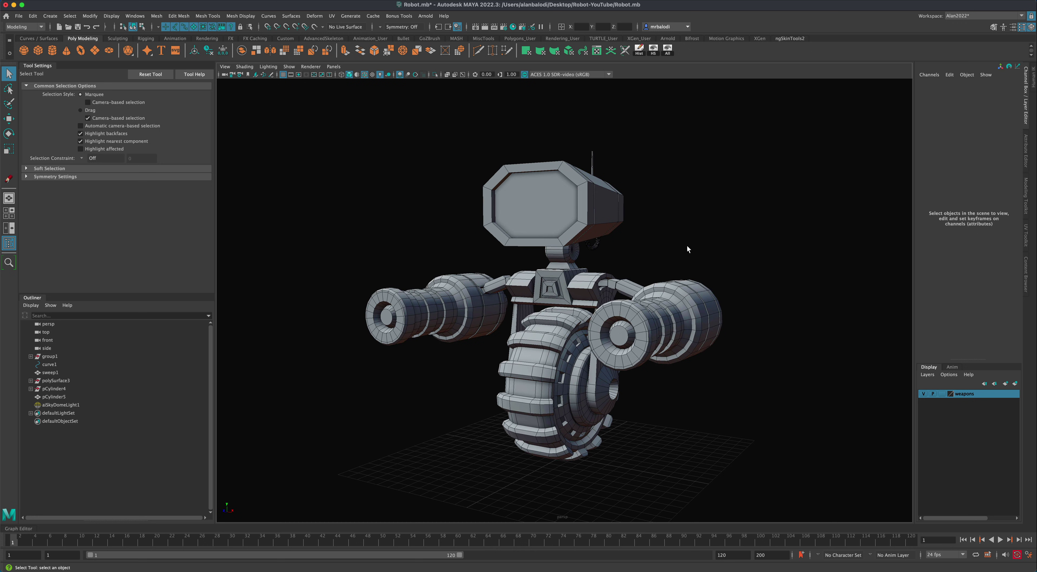
drag(689, 292, 689, 292)
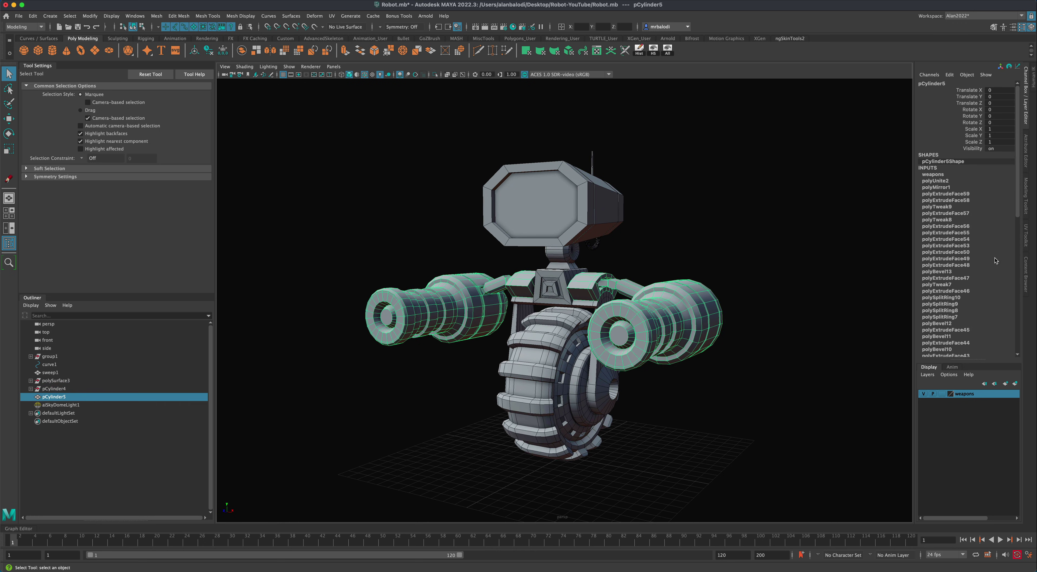
click(736, 255)
alt+drag(738, 254, 755, 316)
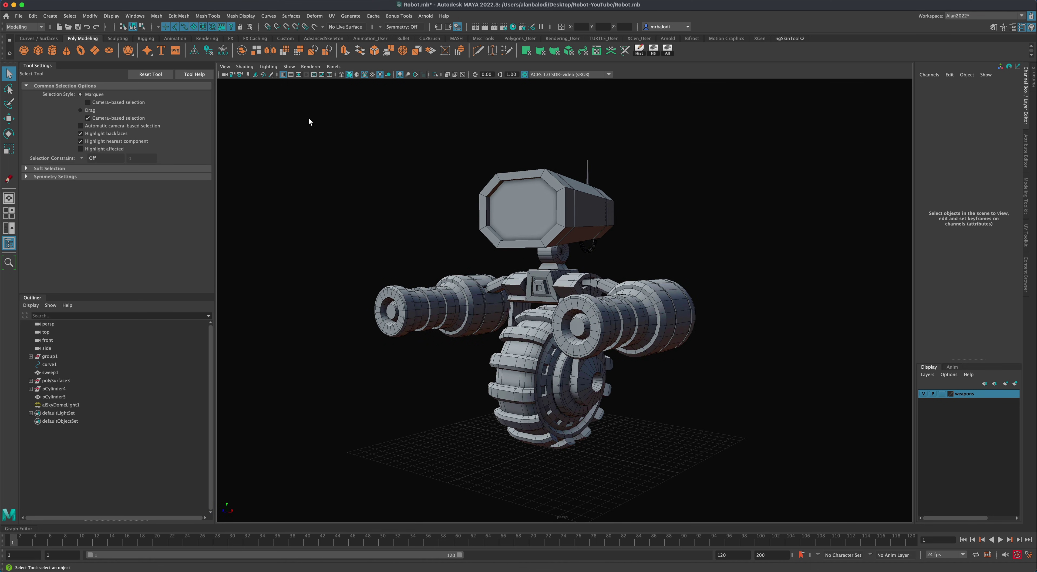
Marquee-select every robot object and delete all history via Delete All by Type > History
mouse_move(309, 121)
mouse_down()
mouse_move(752, 485)
mouse_move(796, 497)
mouse_up()
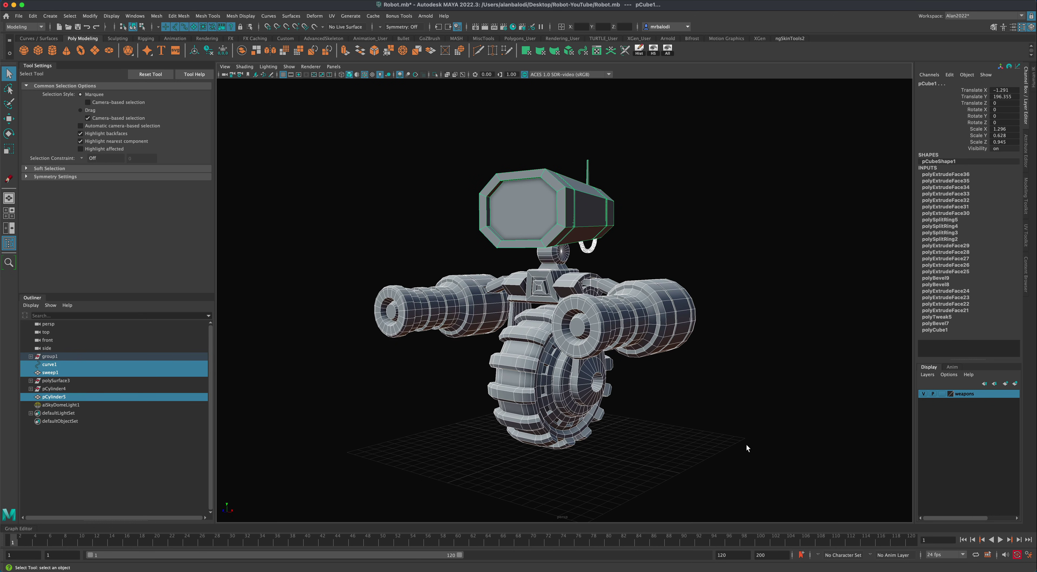
click(34, 17)
mouse_move(86, 125)
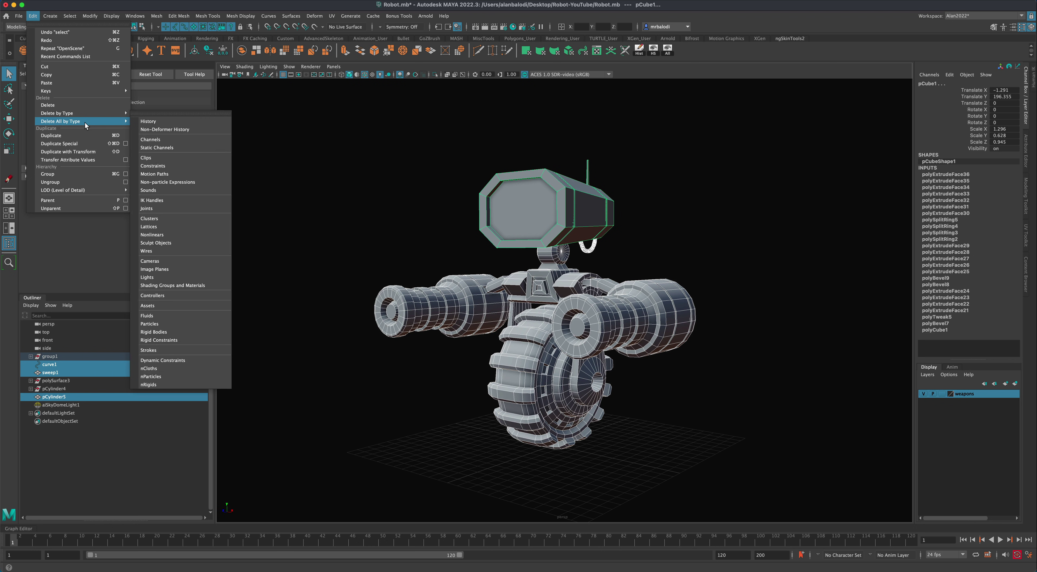
click(161, 123)
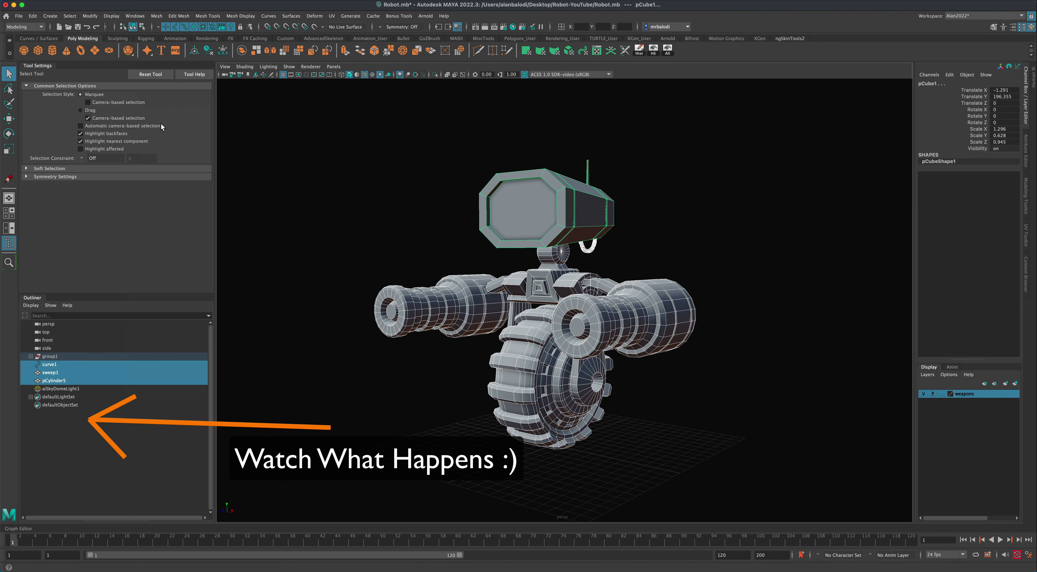
Confirm no inputs remain on the right cannon, head, hook, neck, wheel and body piece
click(763, 310)
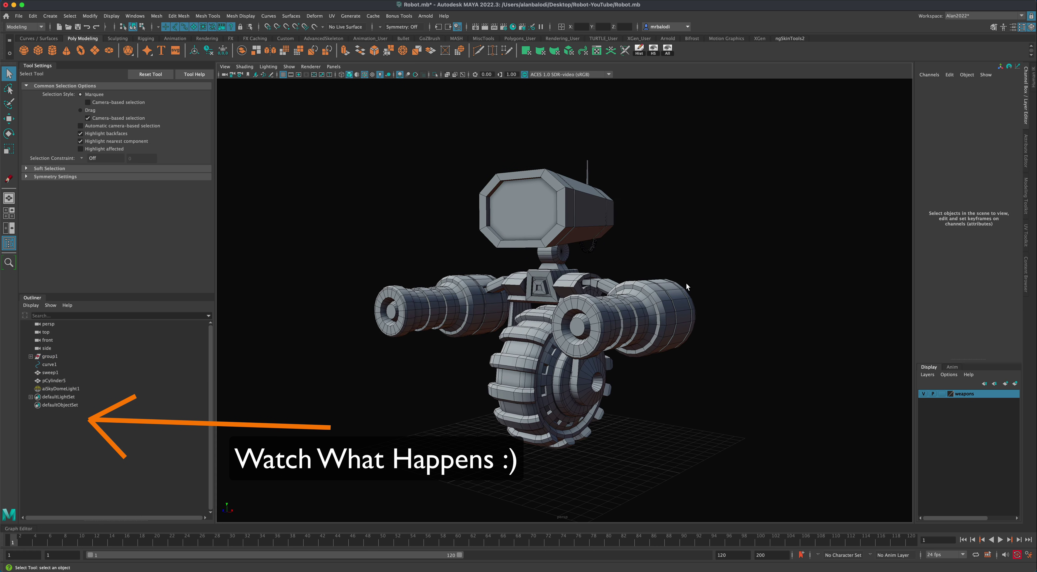
click(682, 304)
click(597, 227)
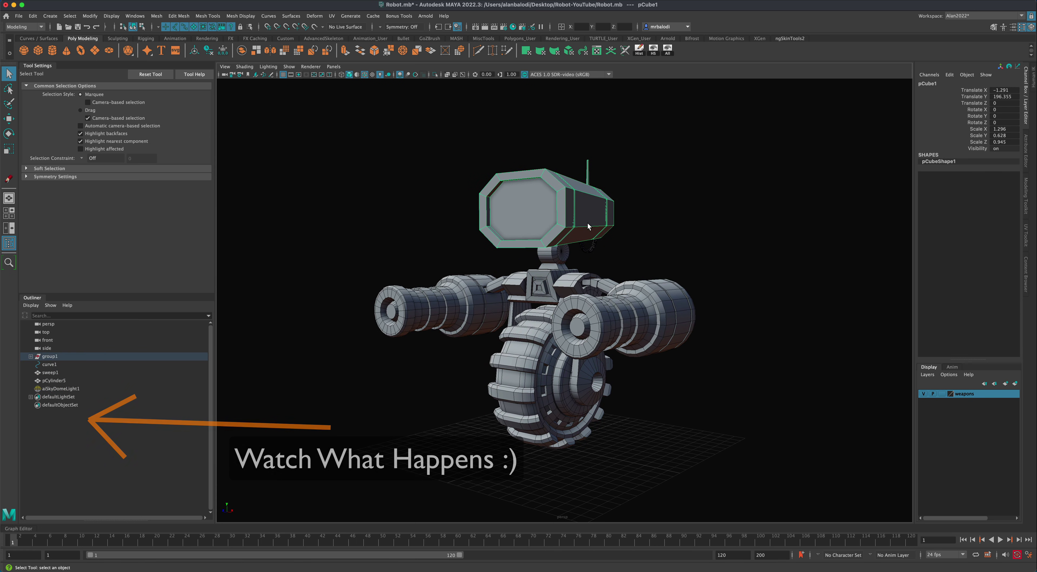
click(587, 250)
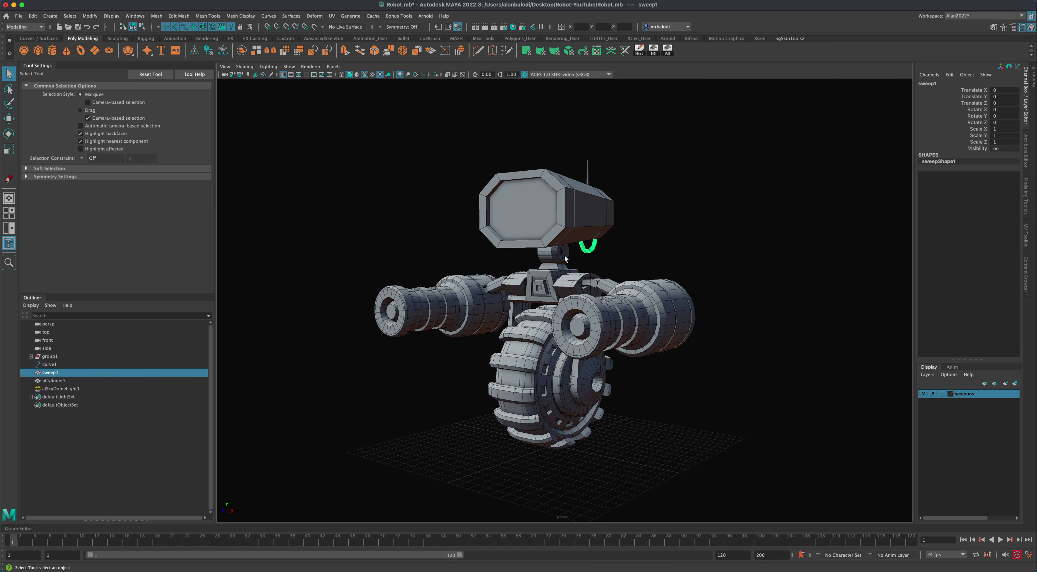
click(551, 257)
click(552, 359)
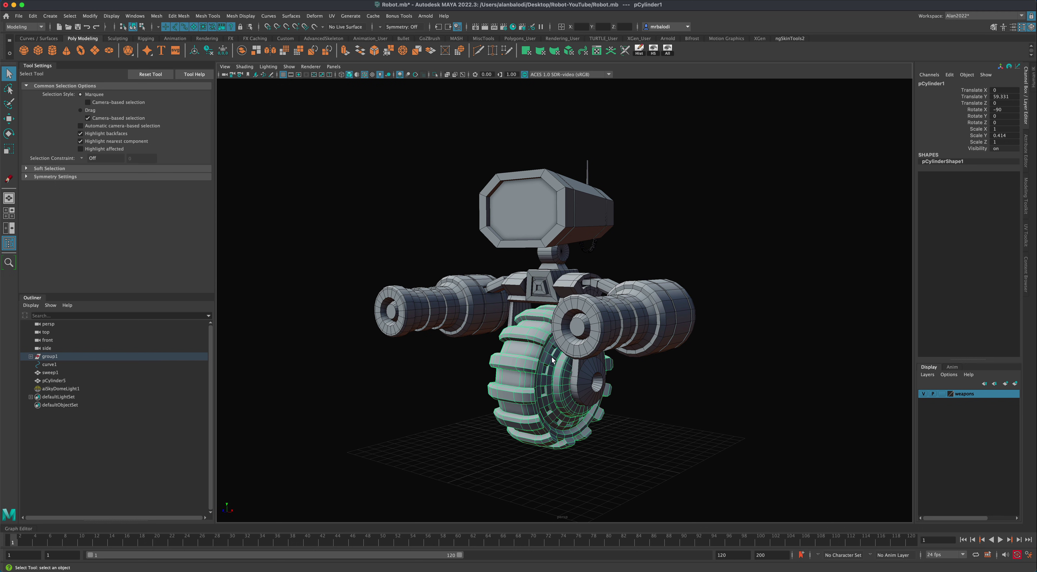
click(583, 381)
click(422, 218)
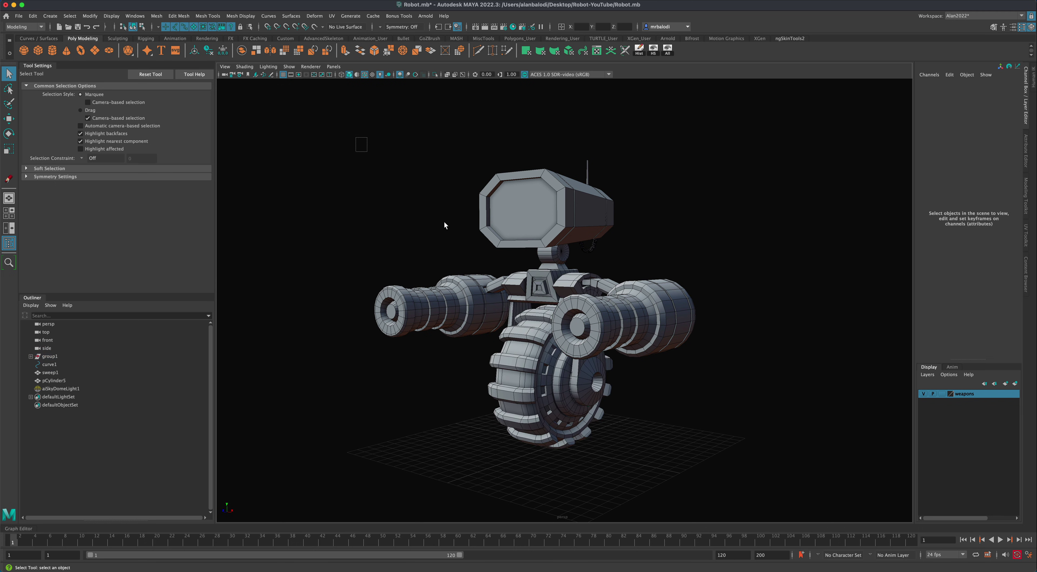
Pick curve1 out on its own from the robot's objects
drag(355, 137, 724, 441)
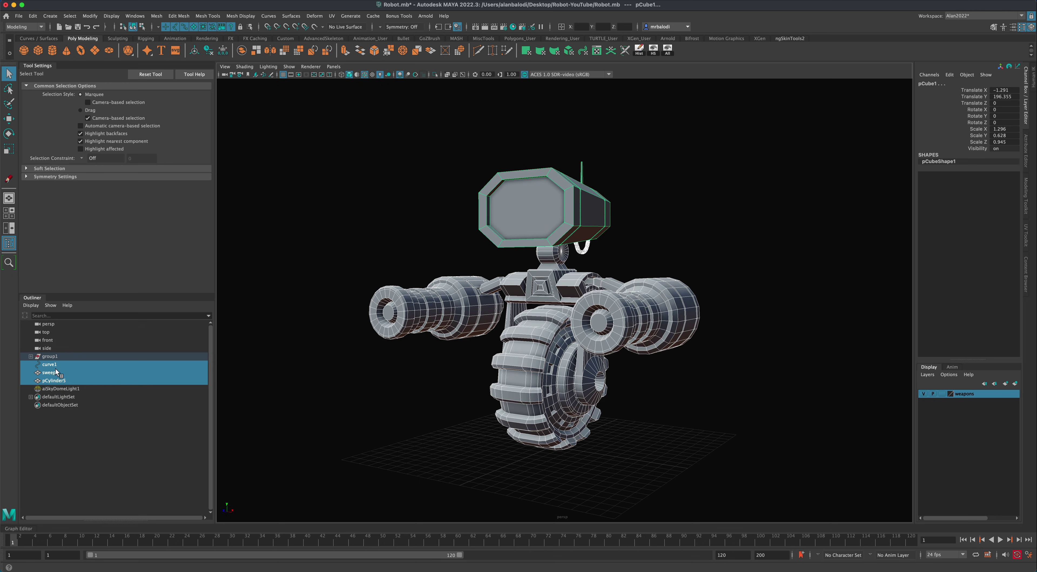
alt+drag(312, 394, 308, 393)
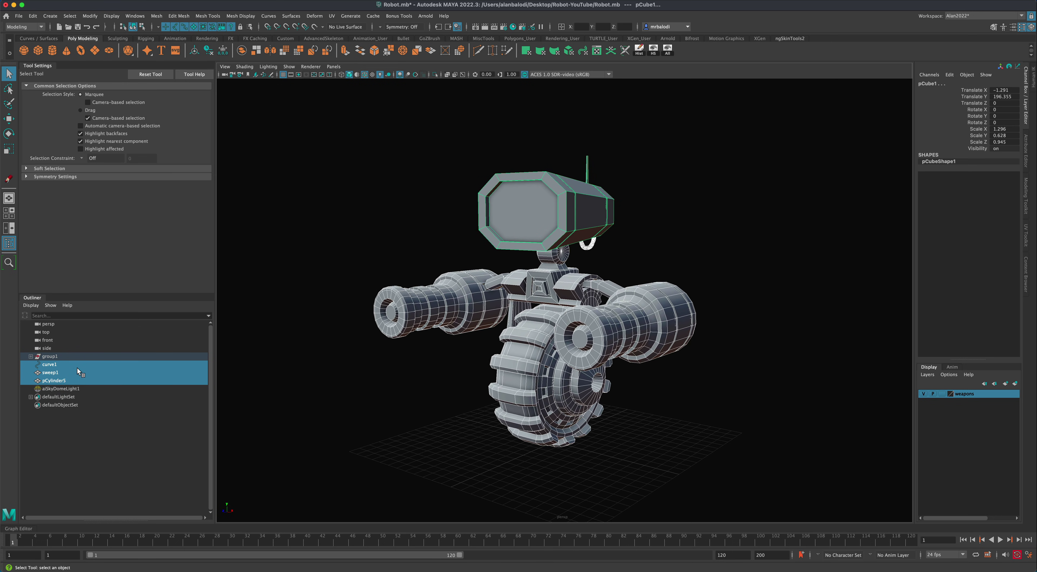
scroll(339, 402, up, 5)
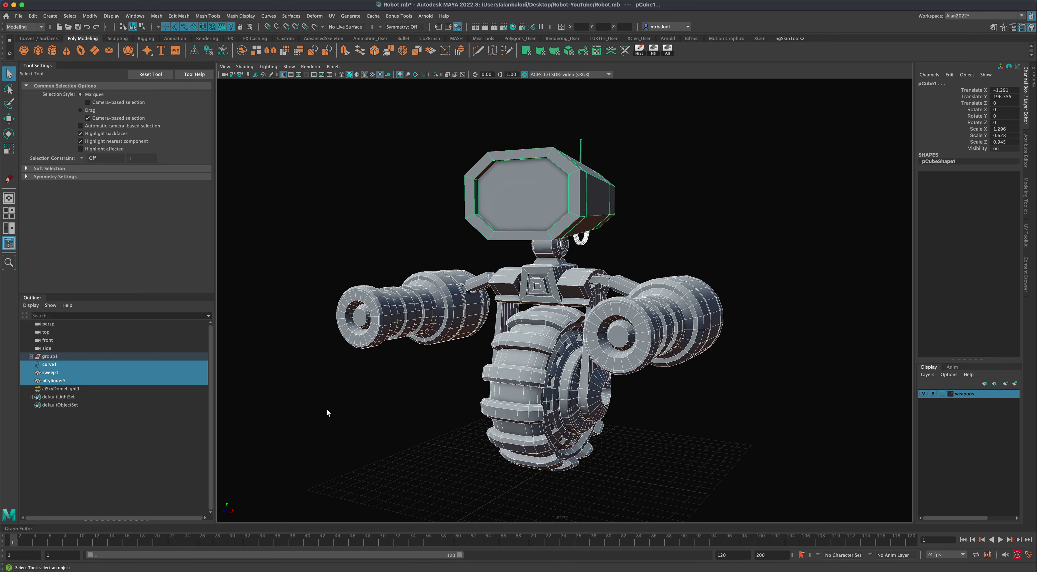
drag(36, 357, 51, 365)
alt+drag(262, 390, 350, 417)
Move curve1 away from the robot to Translate Y -2.995 and Z -23.54
alt+drag(643, 233, 706, 245)
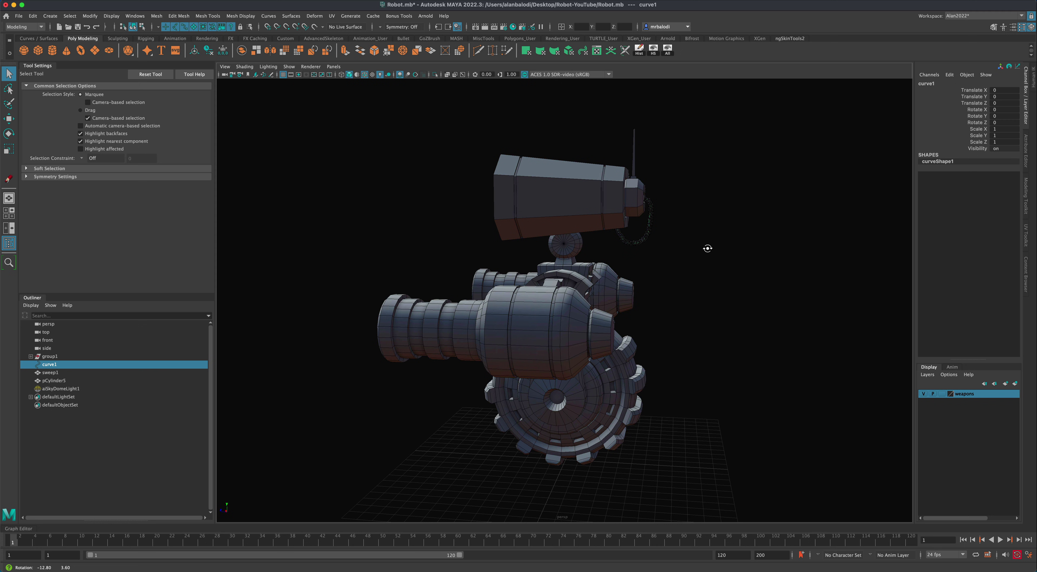
key(w)
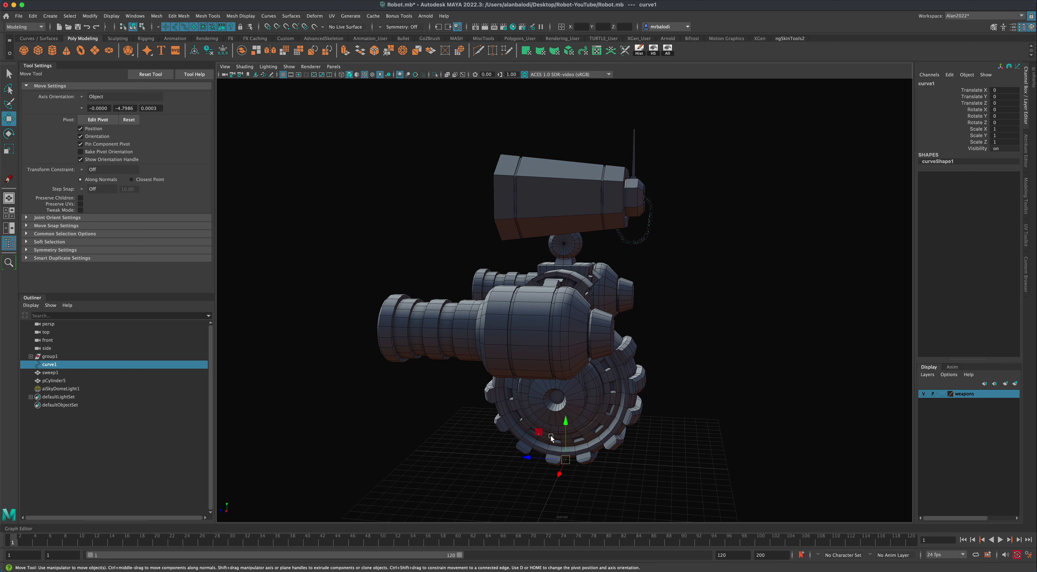
drag(539, 434, 569, 437)
alt+drag(387, 342, 282, 342)
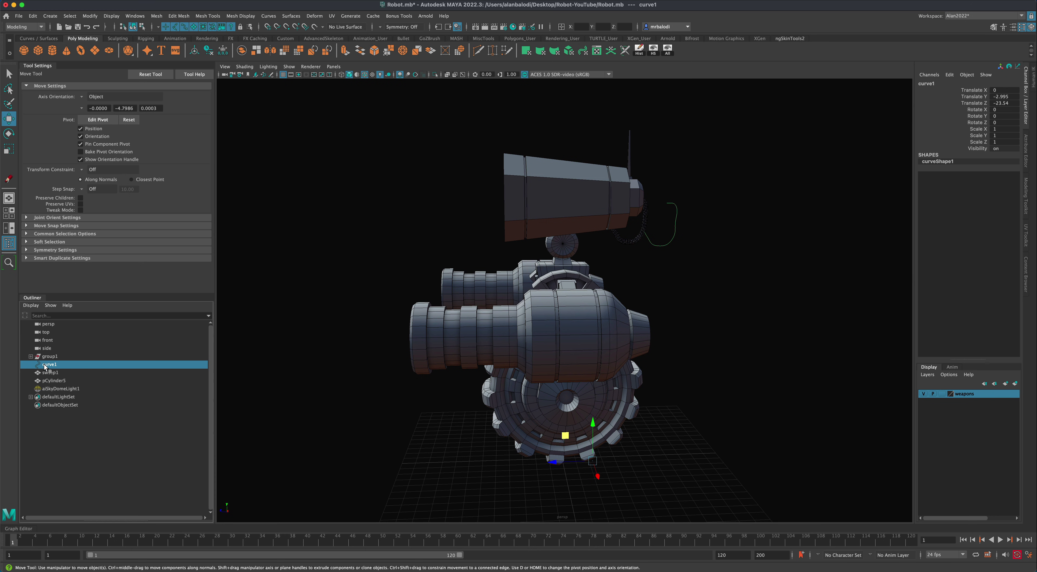
Delete curve1, then drag pCylinder1 through pCube1 out of group1 in the Outliner
key(Delete)
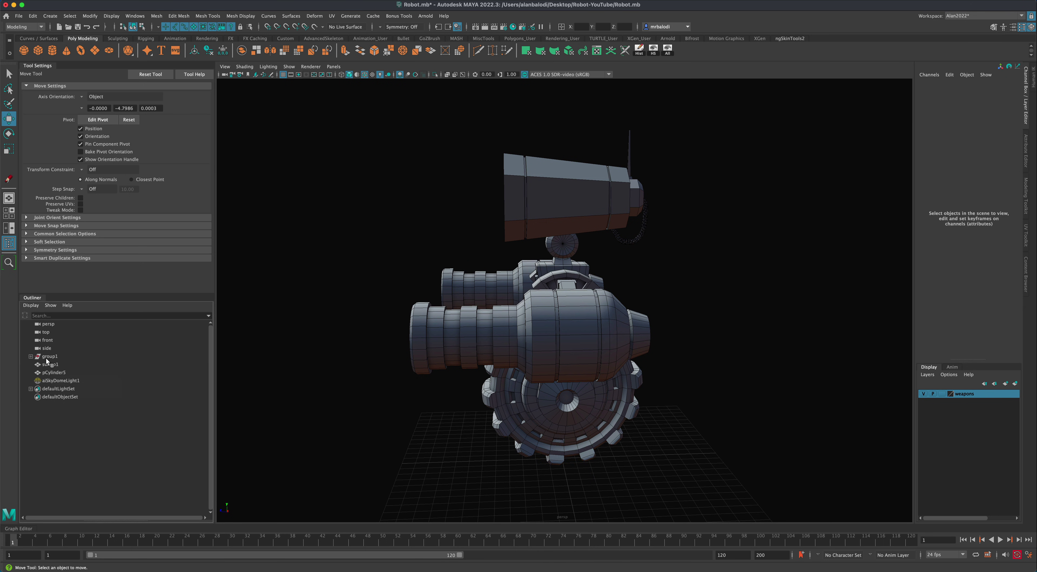
click(31, 356)
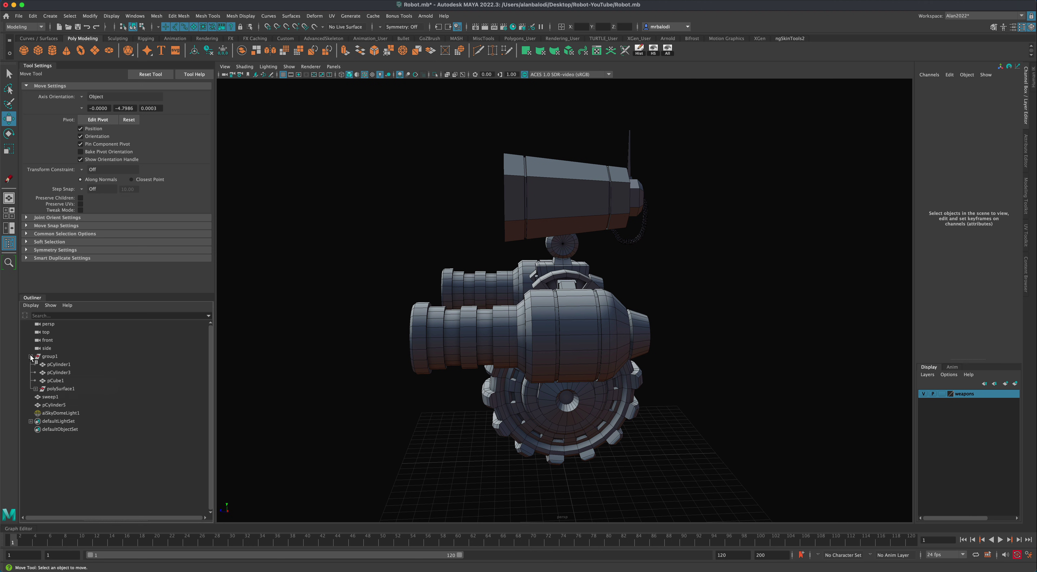
click(74, 379)
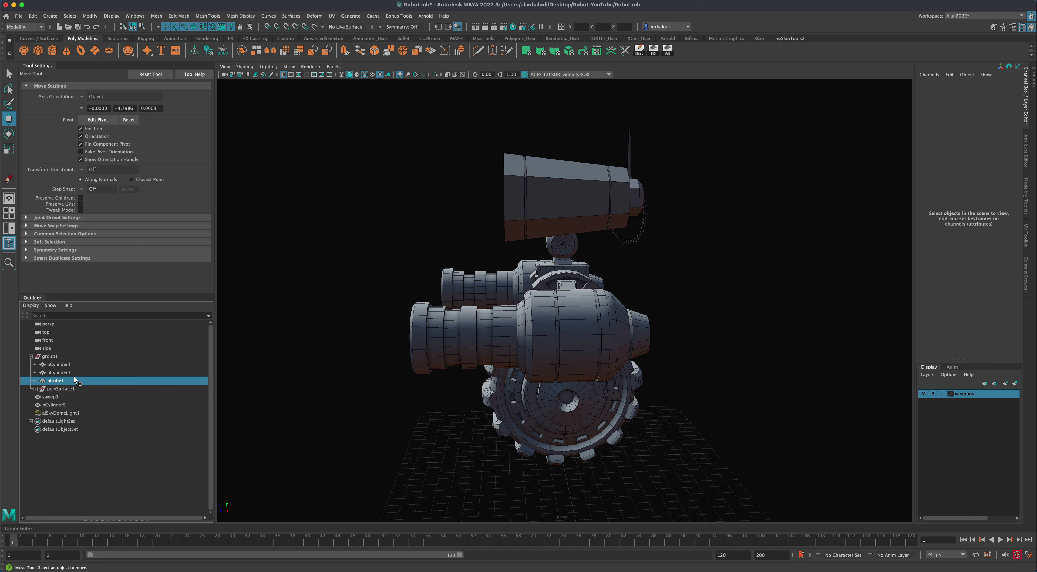
click(57, 364)
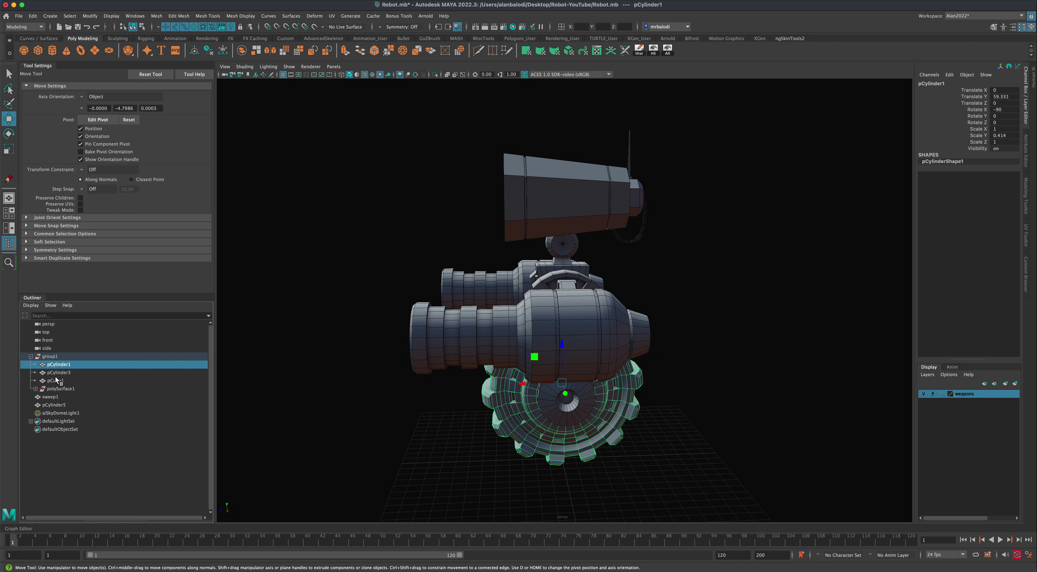
click(56, 380)
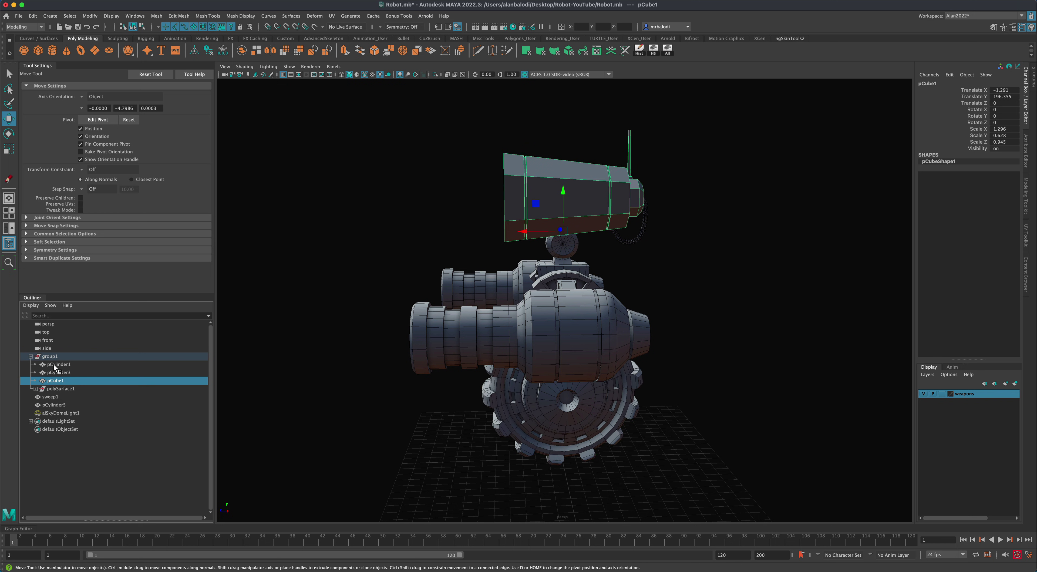
shift+click(56, 365)
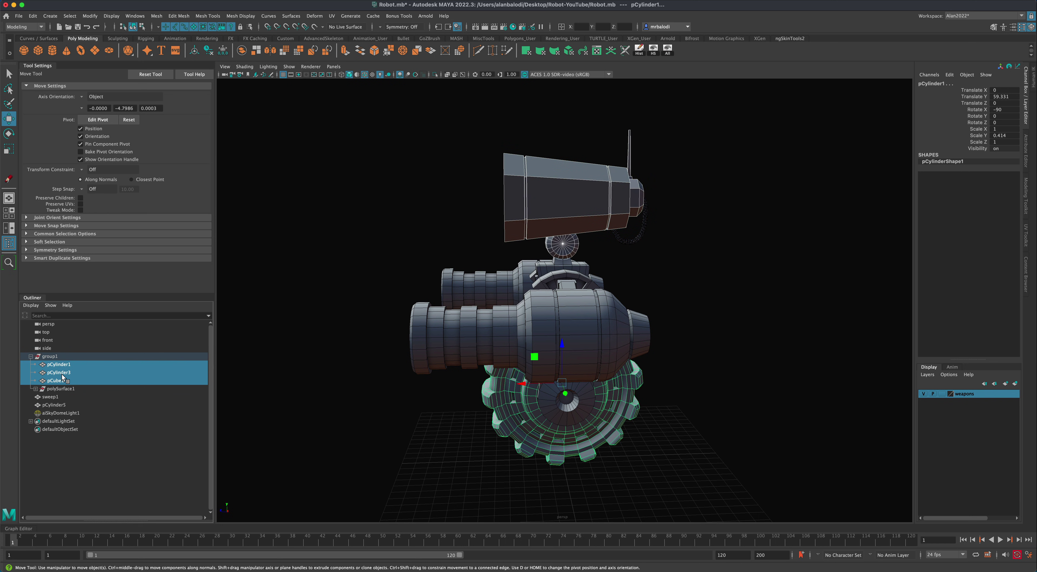
mouse_move(63, 374)
mouse_down()
mouse_move(58, 352)
mouse_move(36, 389)
mouse_move(49, 399)
mouse_move(60, 367)
mouse_up()
Select the six robot parts together and delete their construction history
click(53, 398)
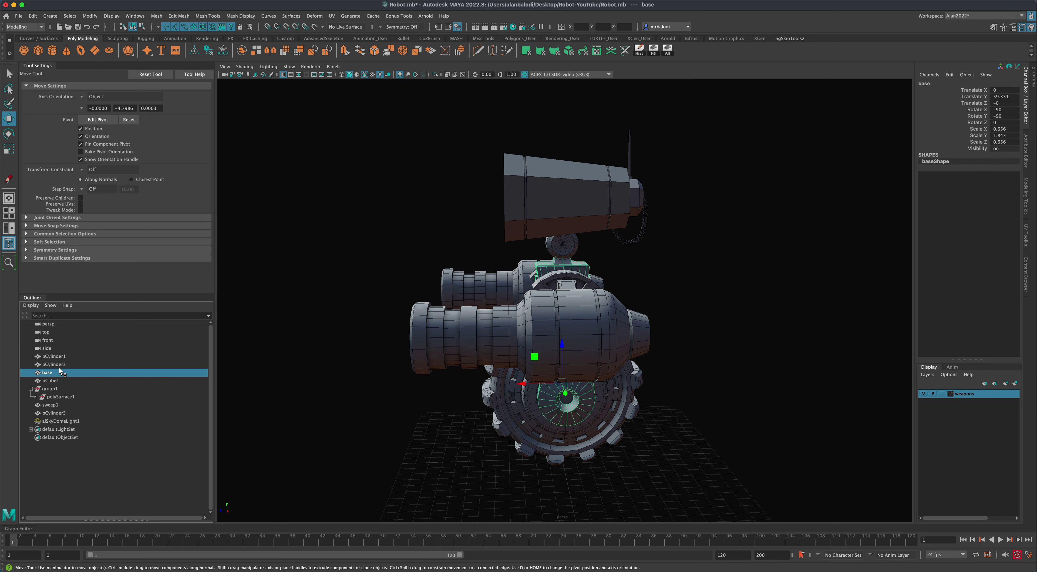
click(50, 389)
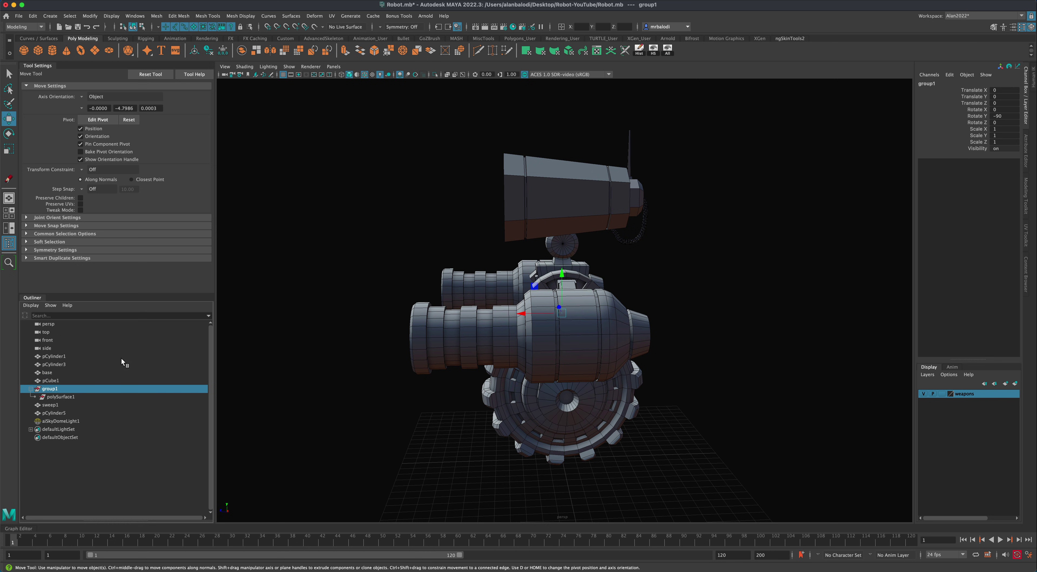
alt+drag(258, 318, 272, 248)
drag(515, 312, 791, 512)
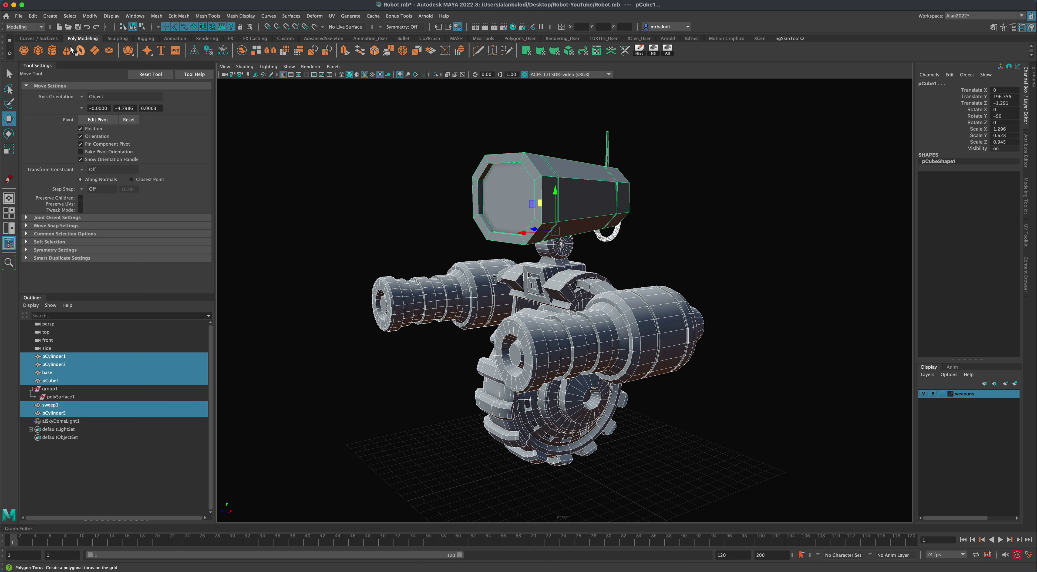
click(32, 15)
mouse_move(91, 122)
click(148, 122)
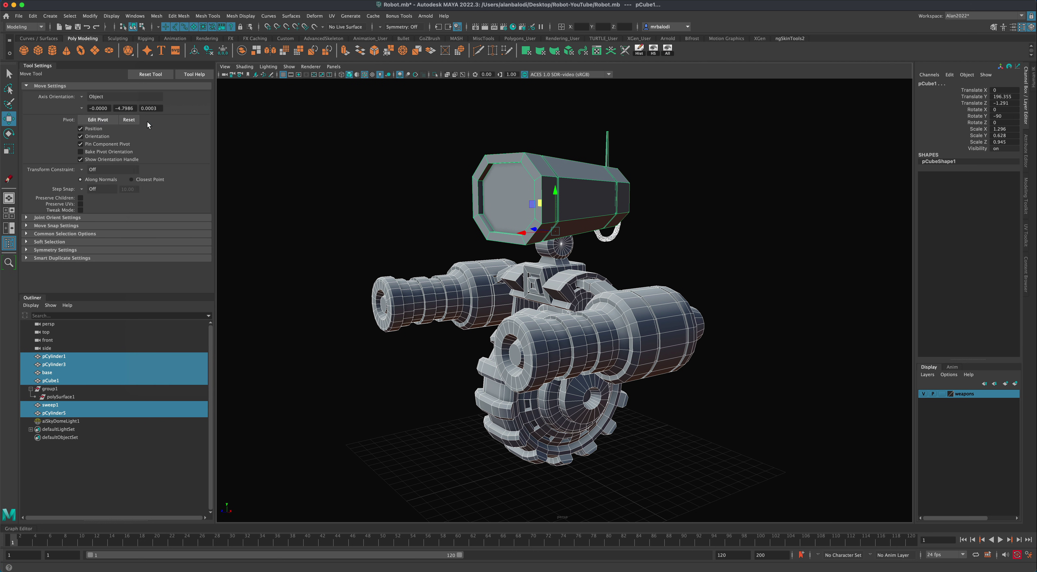
Delete group1 together with its leftover polySurface1
alt+drag(301, 266, 310, 290)
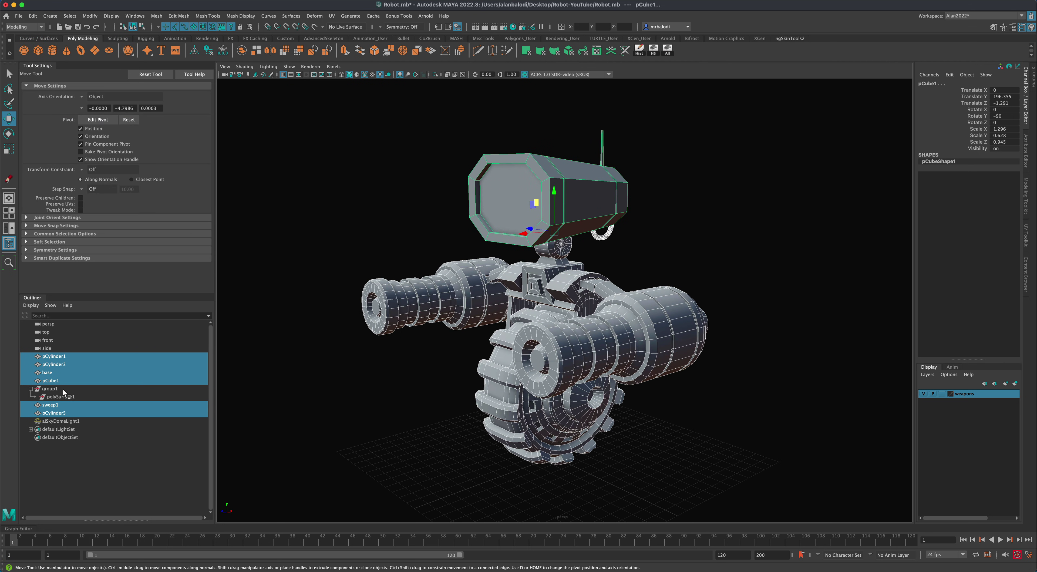
click(52, 389)
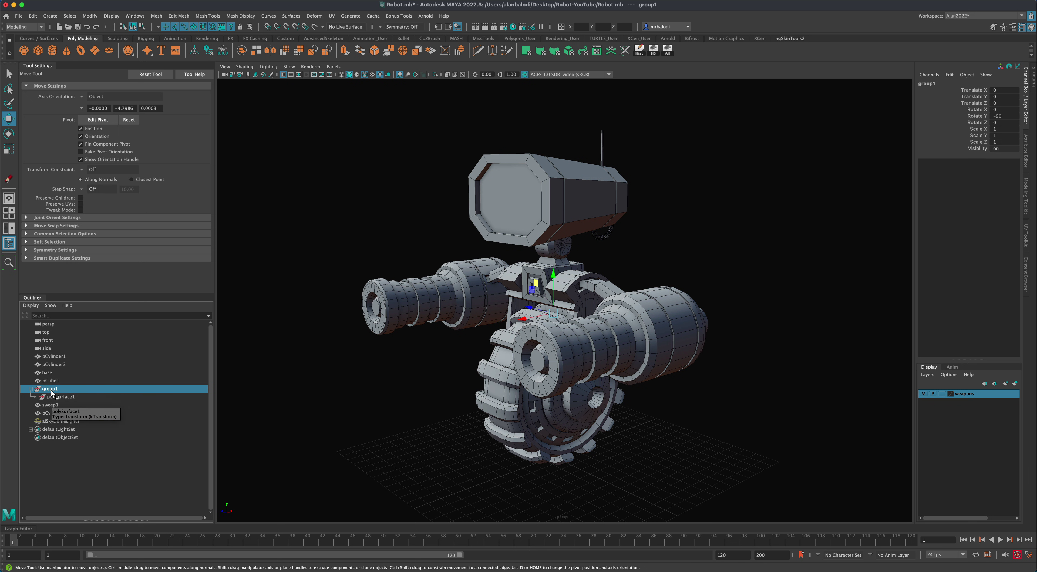
key(Delete)
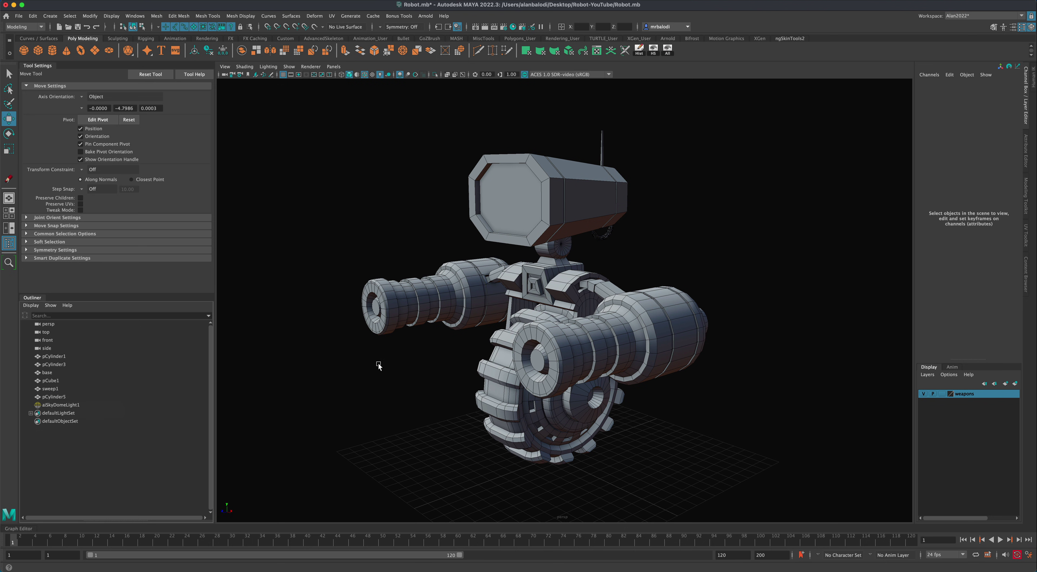
Rename the twin weapon cylinders pCylinder5 to weapons1 in the Outliner
alt+drag(379, 365, 424, 364)
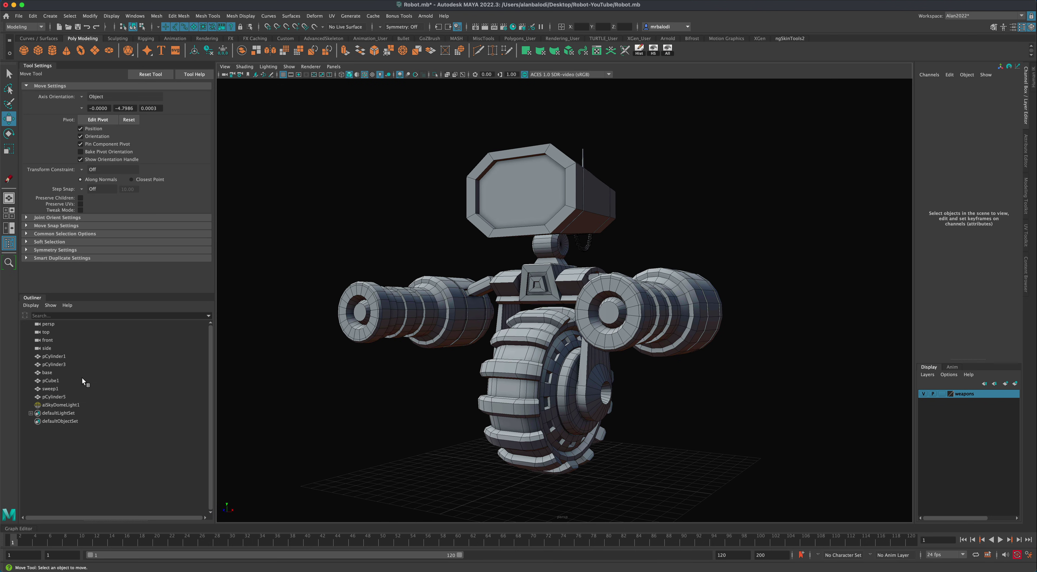
click(53, 396)
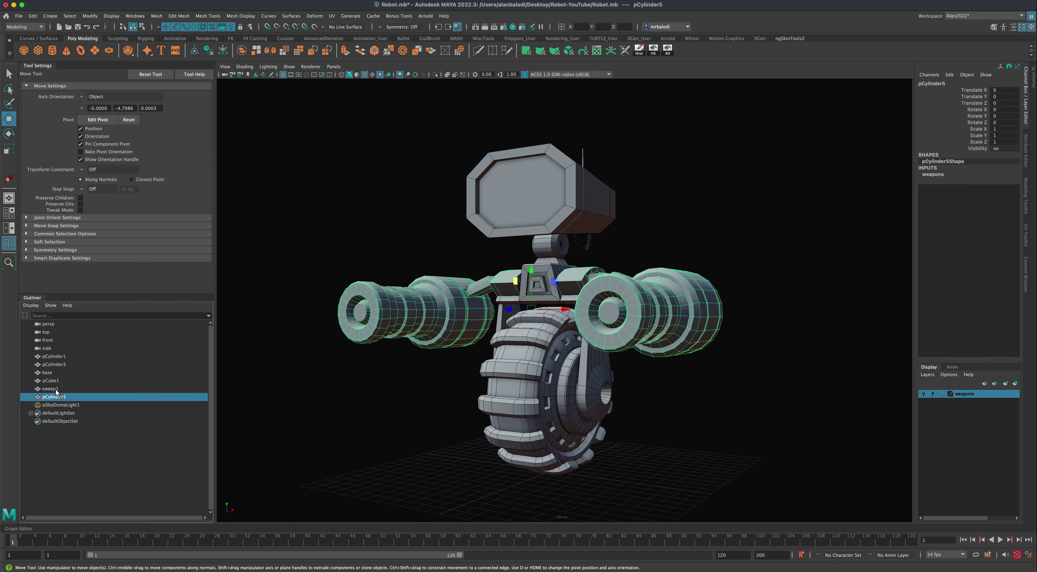
mouse_move(289, 387)
alt+mouse_down()
mouse_move(317, 389)
mouse_move(294, 392)
alt+mouse_up()
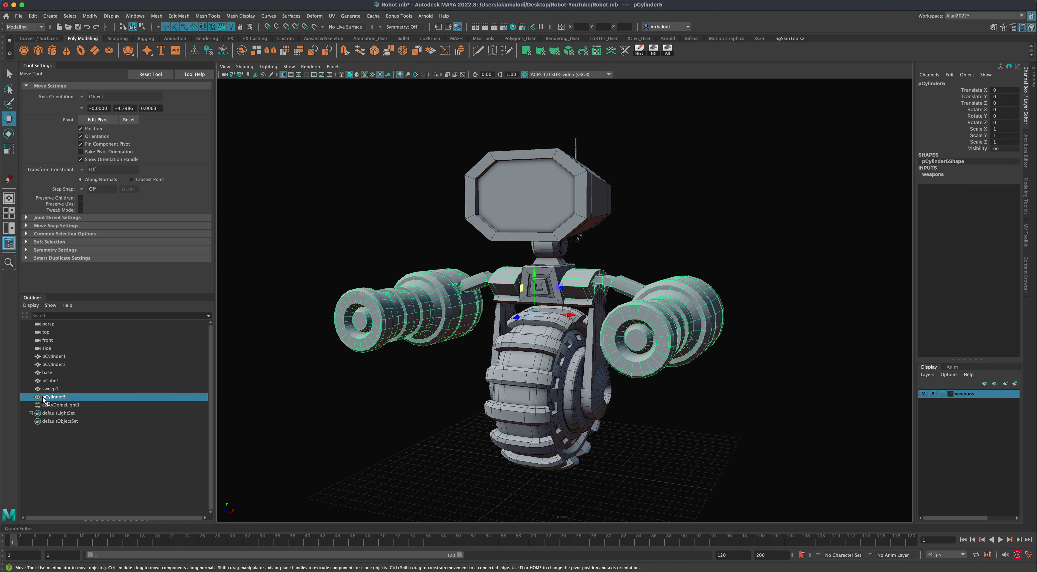
double_click(52, 397)
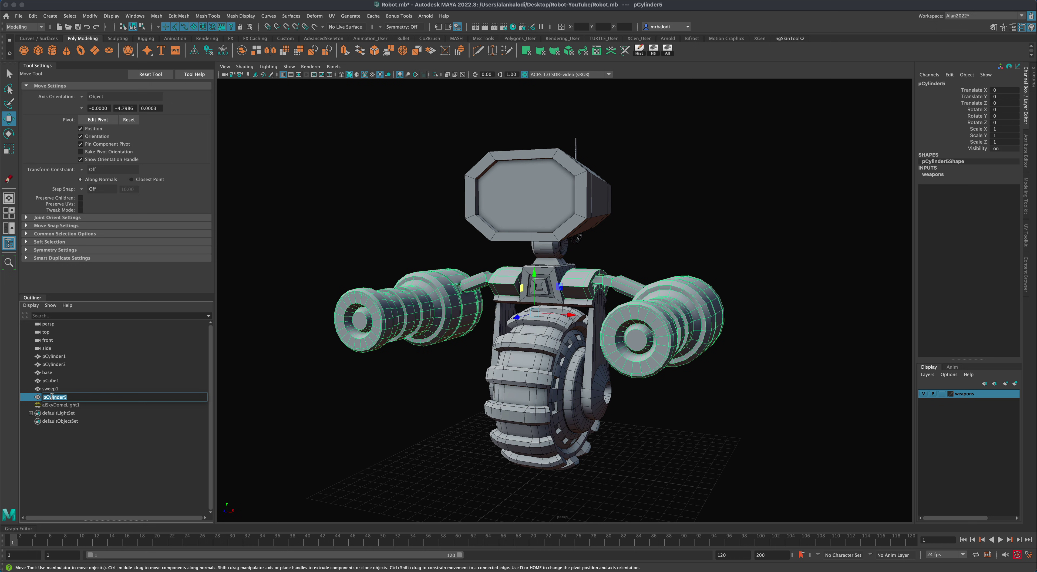
text(weapons1)
key(Return)
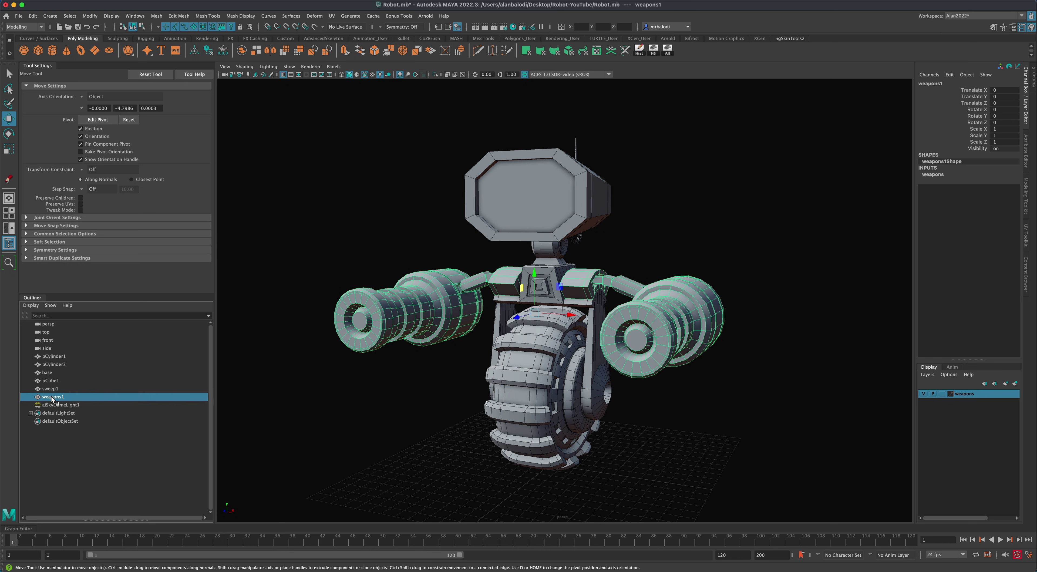
Select sweep1 and then weapons1, viewing the robot from several angles
click(52, 388)
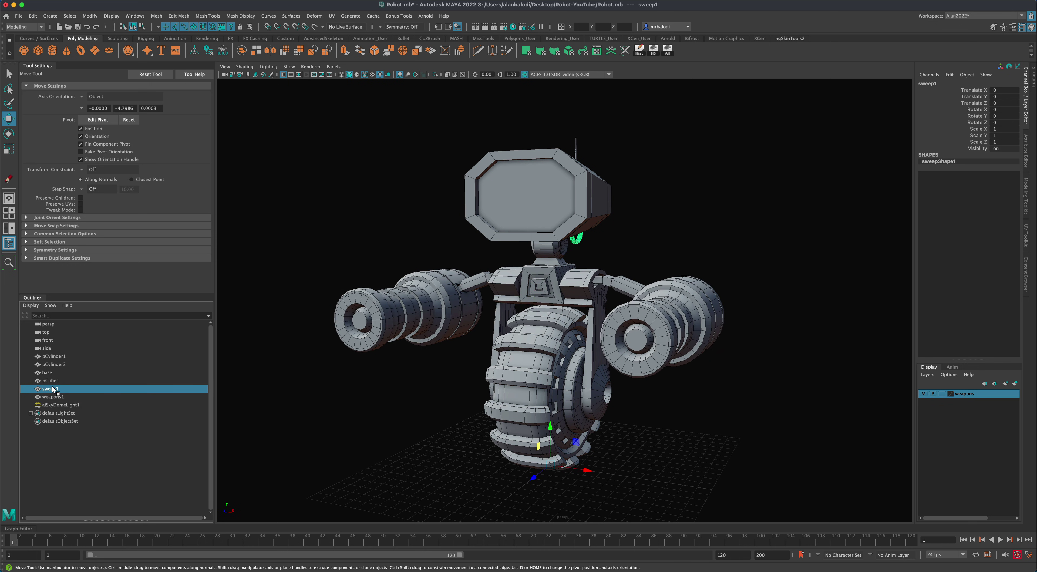
alt+drag(361, 447, 331, 447)
alt+drag(252, 445, 321, 454)
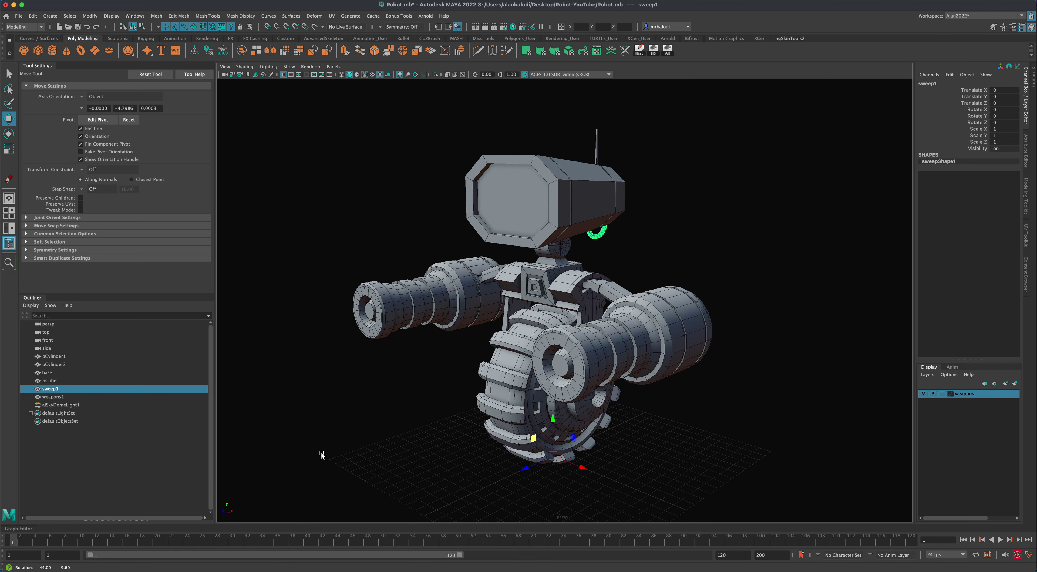
scroll(381, 416, up, 2)
mouse_move(383, 413)
alt+mouse_down()
mouse_move(359, 423)
mouse_move(374, 421)
alt+mouse_up()
click(55, 397)
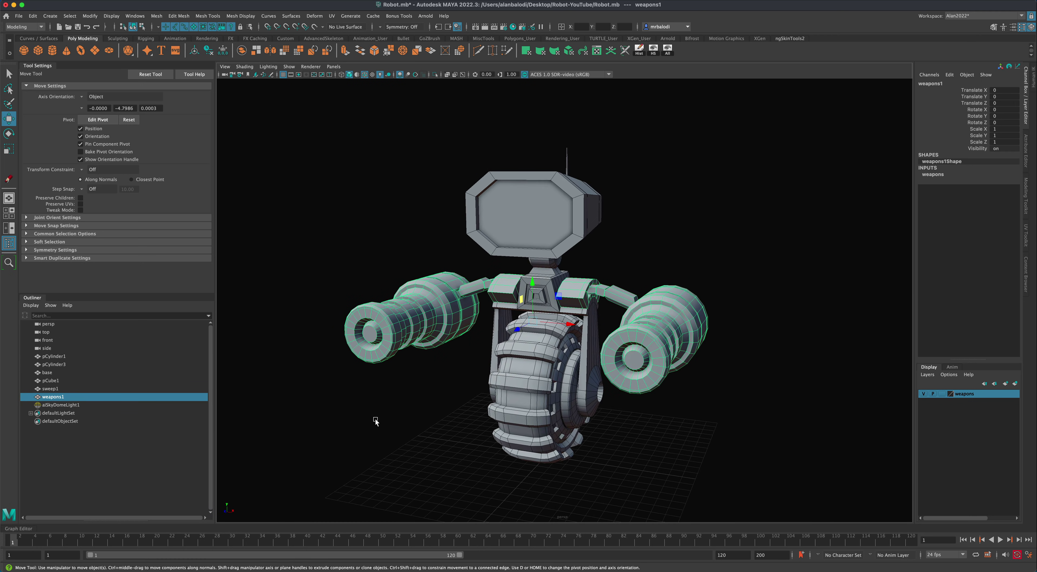
scroll(380, 409, up, 2)
alt+drag(611, 282, 563, 306)
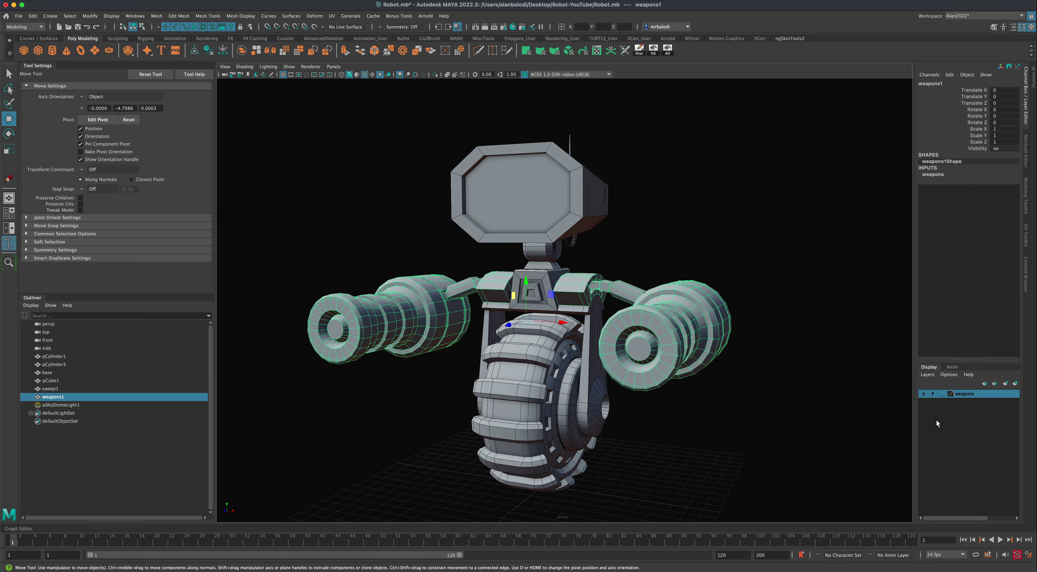
Toggle the weapons layer visibility off and on twice, then reselect sweep1
click(923, 393)
click(923, 393)
click(923, 393)
click(922, 394)
alt+drag(393, 353, 370, 366)
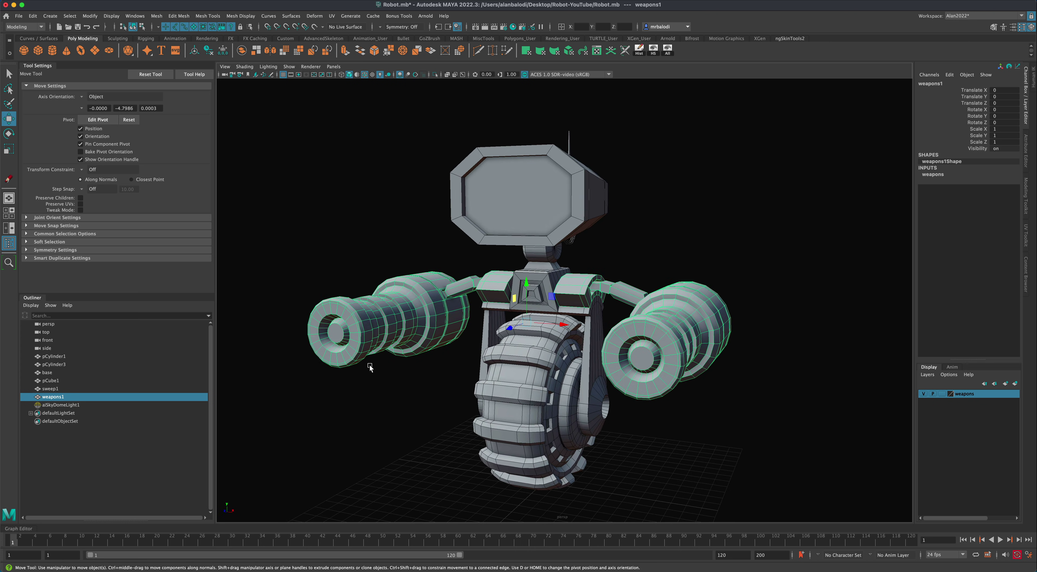
click(57, 388)
alt+drag(333, 420, 296, 424)
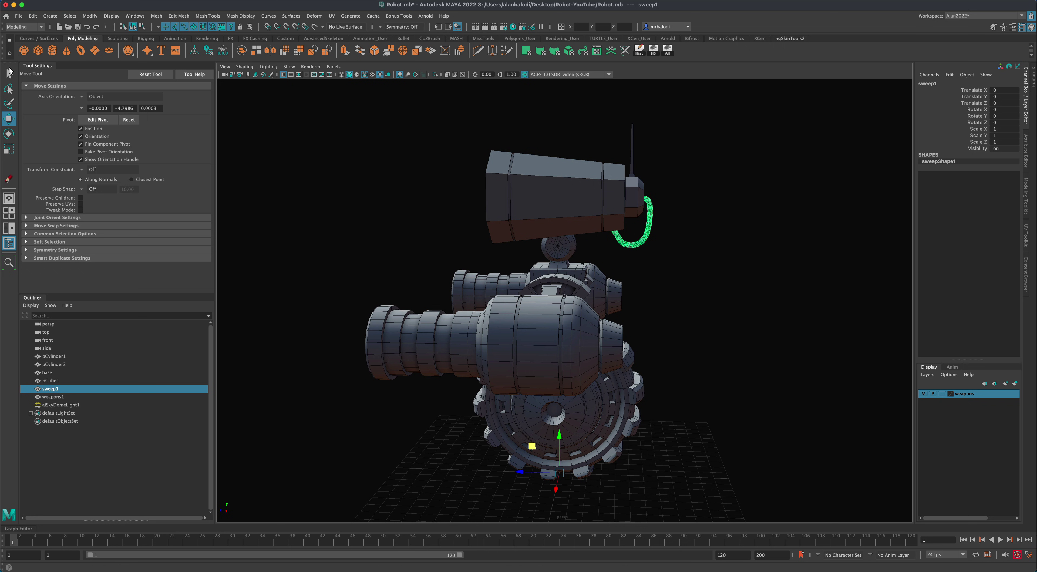
Combine the head box pCube1 and the cable sweep1 into a single mesh
click(9, 72)
click(623, 200)
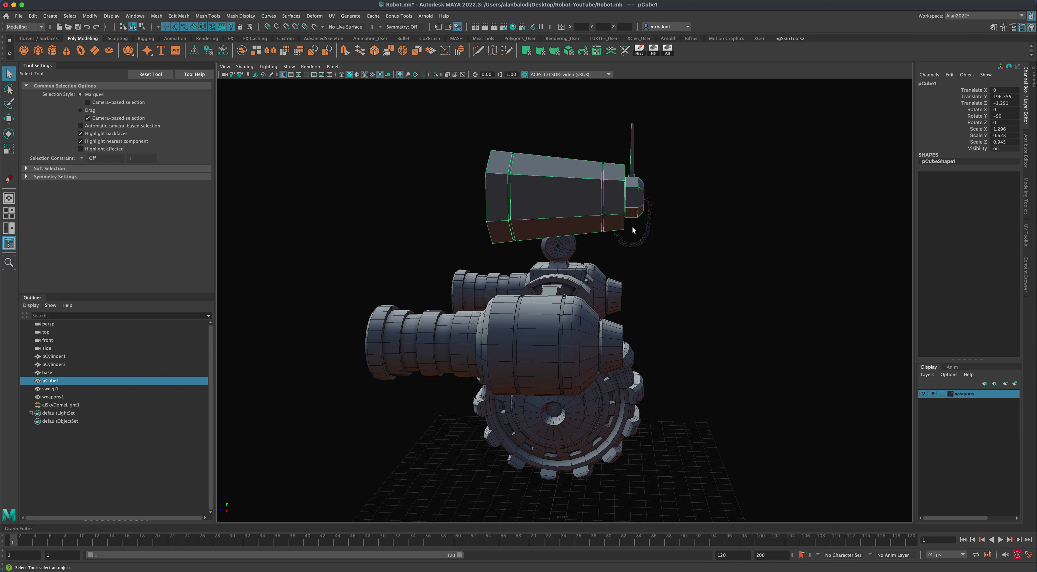
shift+click(642, 239)
mouse_move(752, 278)
alt+mouse_down()
mouse_move(774, 273)
mouse_move(761, 275)
alt+mouse_up()
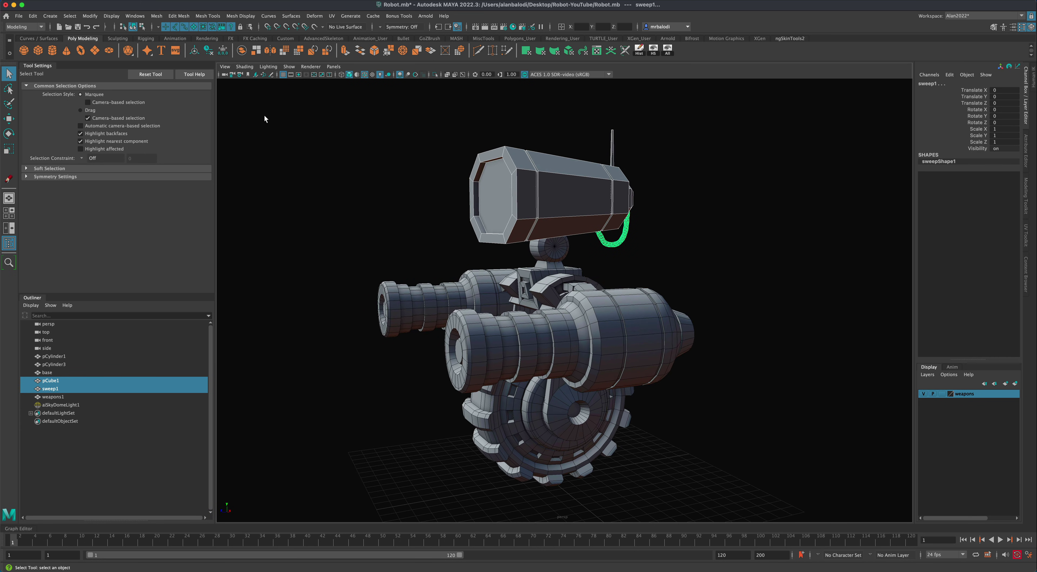
click(242, 51)
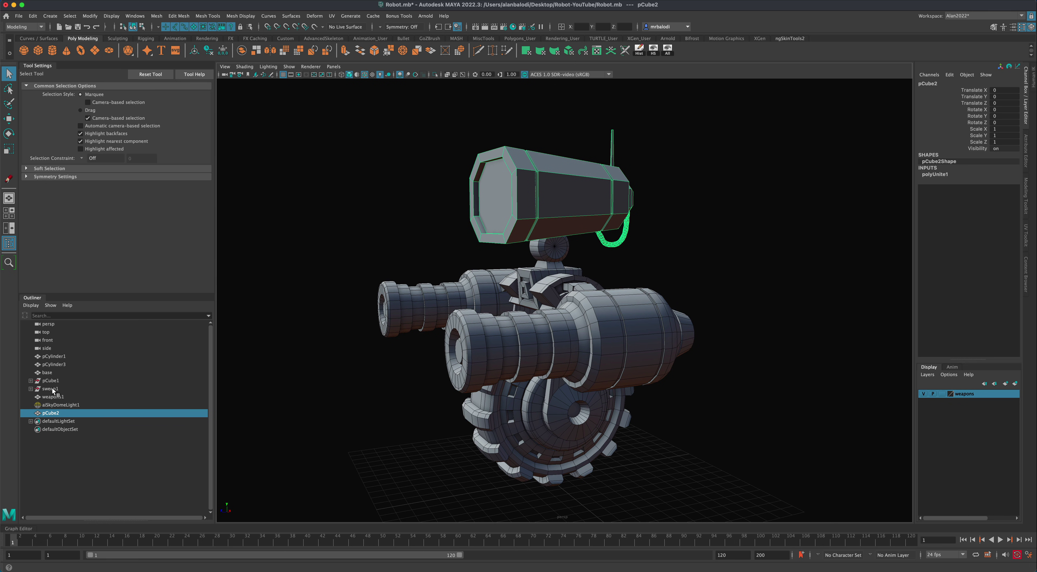
Clear all construction history with Delete All by Type > History
click(33, 16)
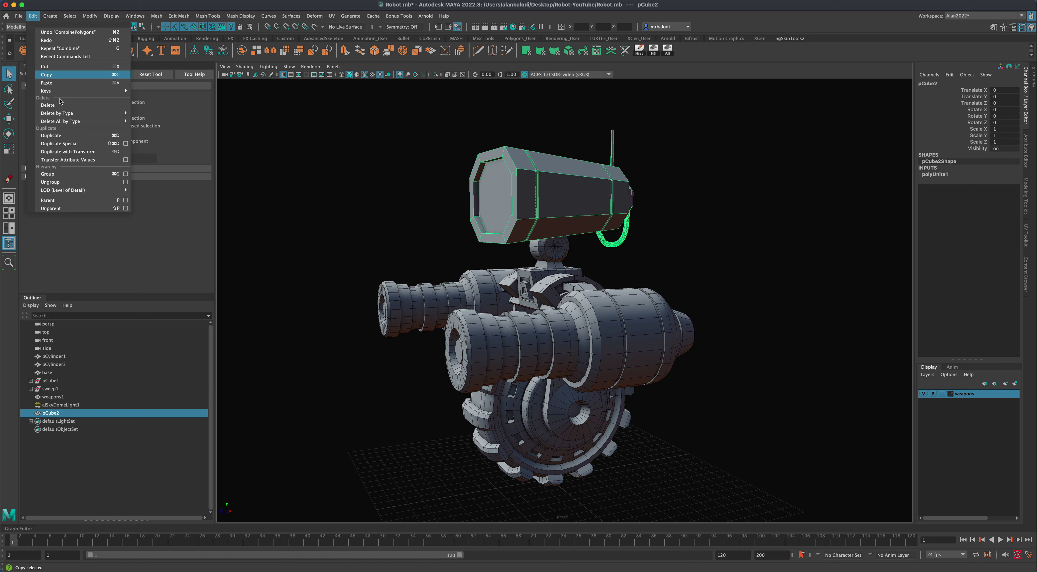
mouse_move(85, 121)
click(148, 120)
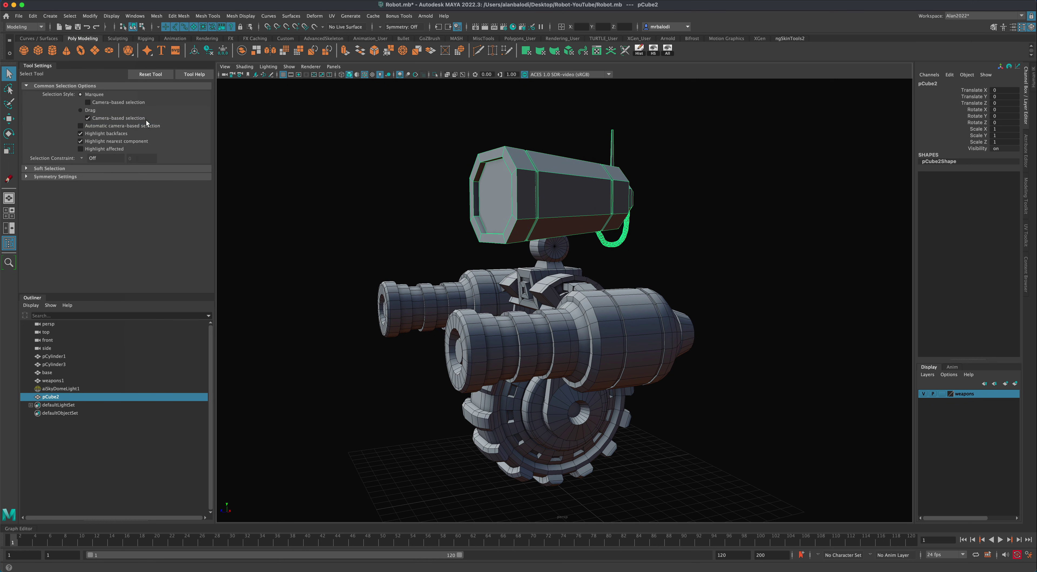
Rename the merged mesh to head, then select weapons1 and base
alt+drag(280, 396, 285, 401)
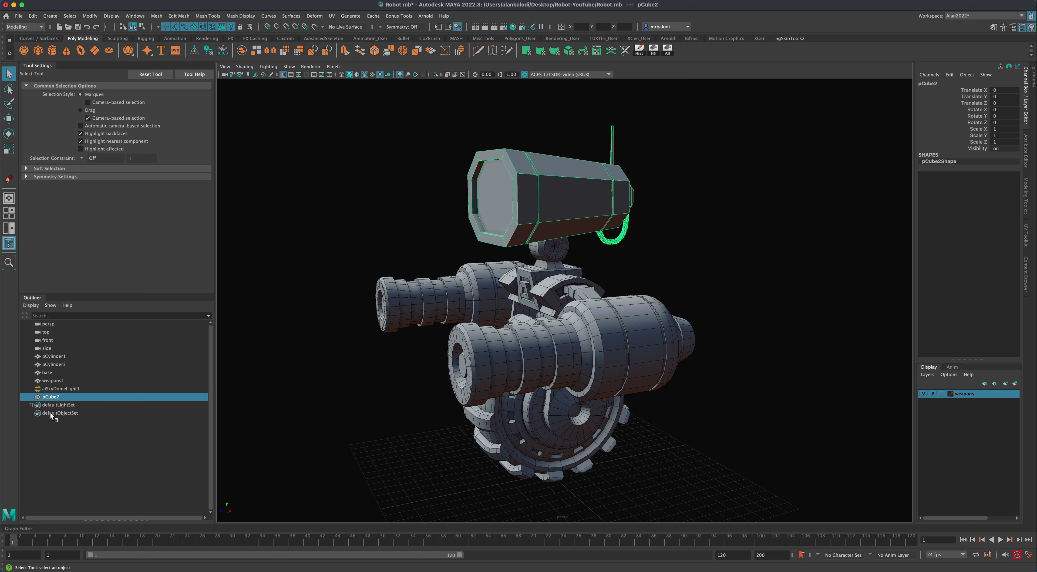
double_click(47, 398)
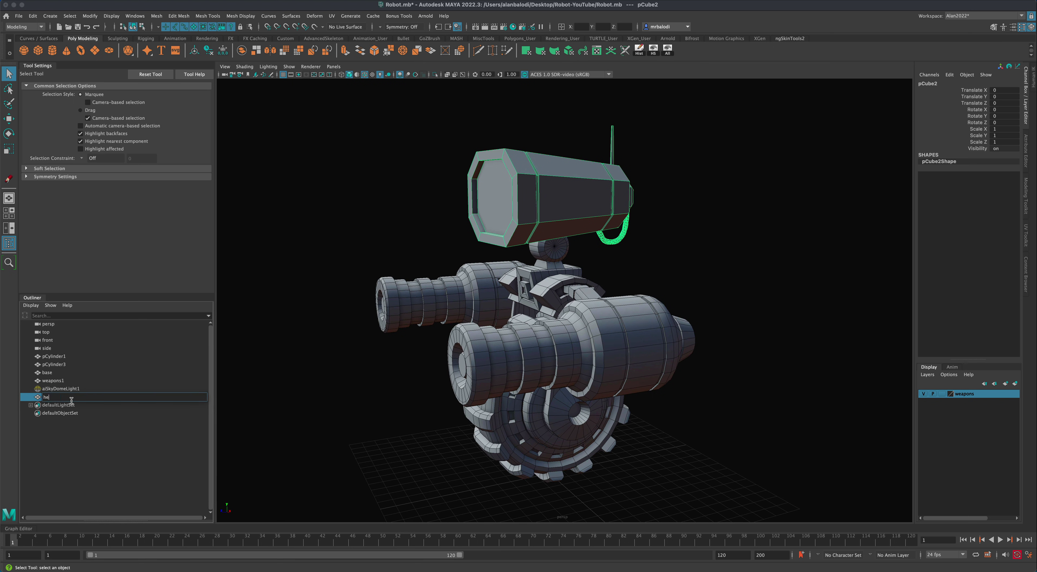
text(head)
key(Return)
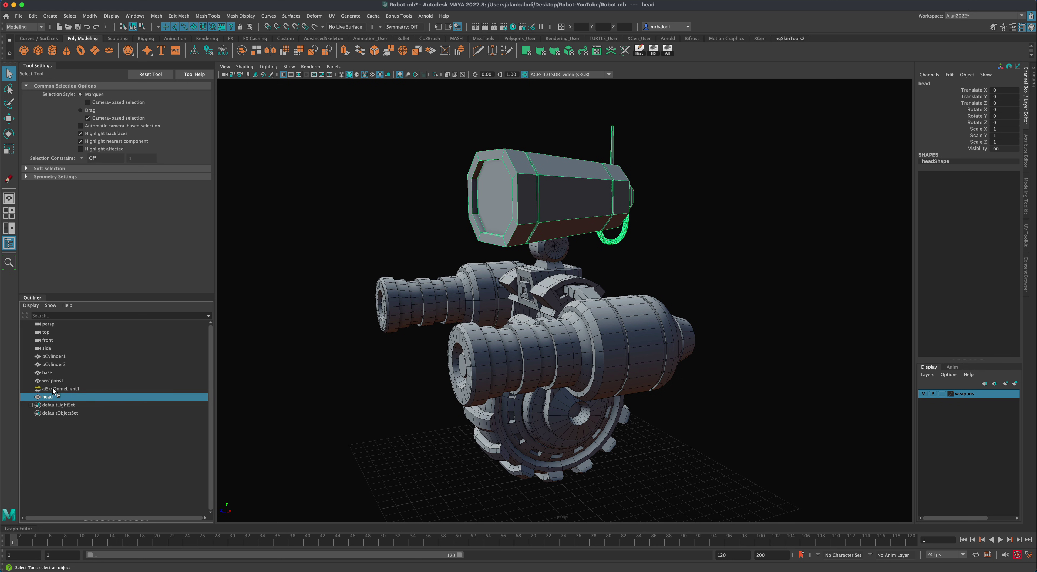
click(53, 381)
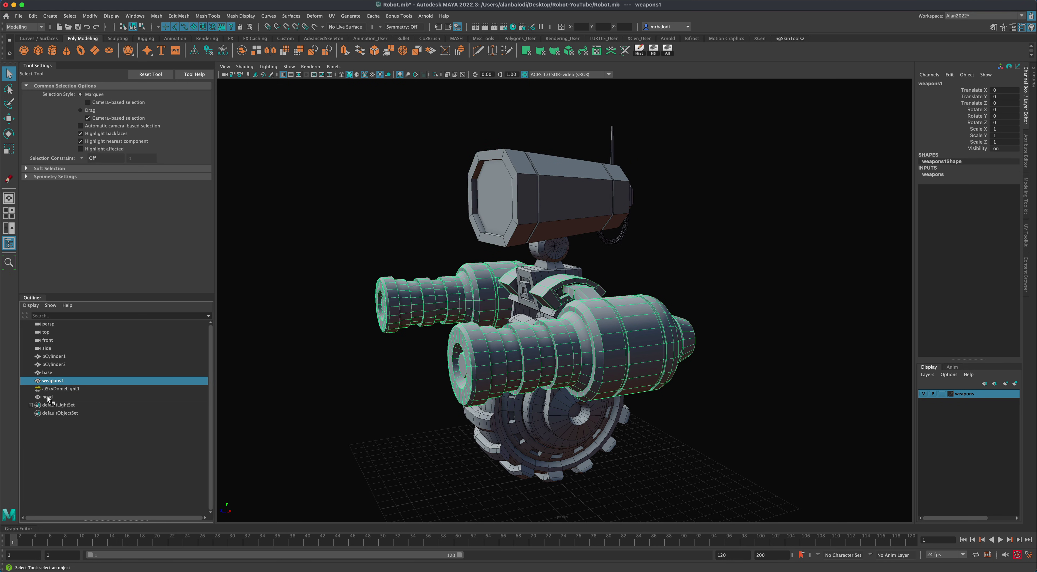
click(47, 372)
alt+drag(323, 417, 362, 403)
alt+drag(489, 388, 465, 406)
click(519, 381)
click(444, 336)
alt+drag(484, 321, 587, 288)
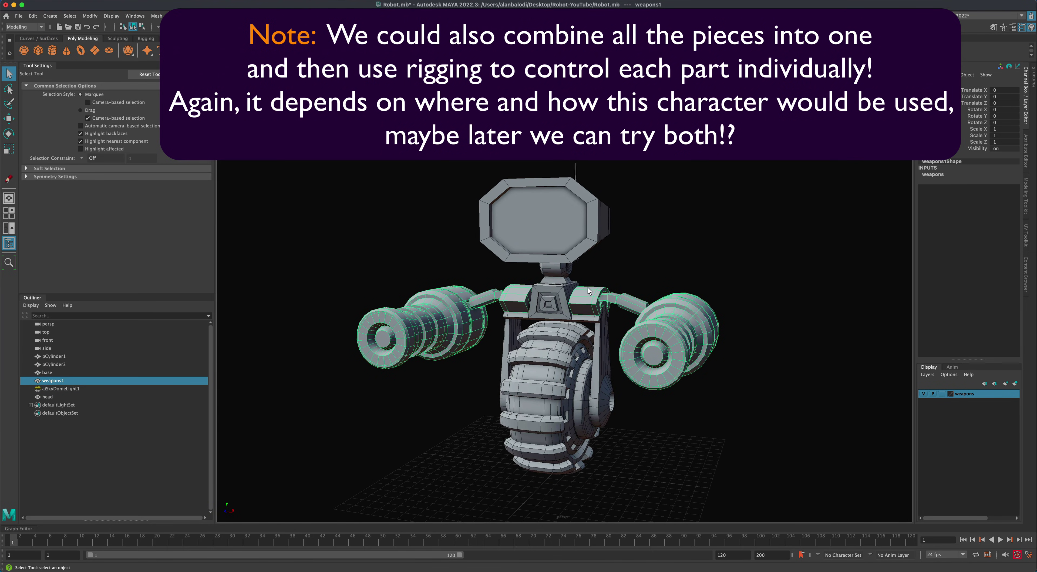
click(601, 331)
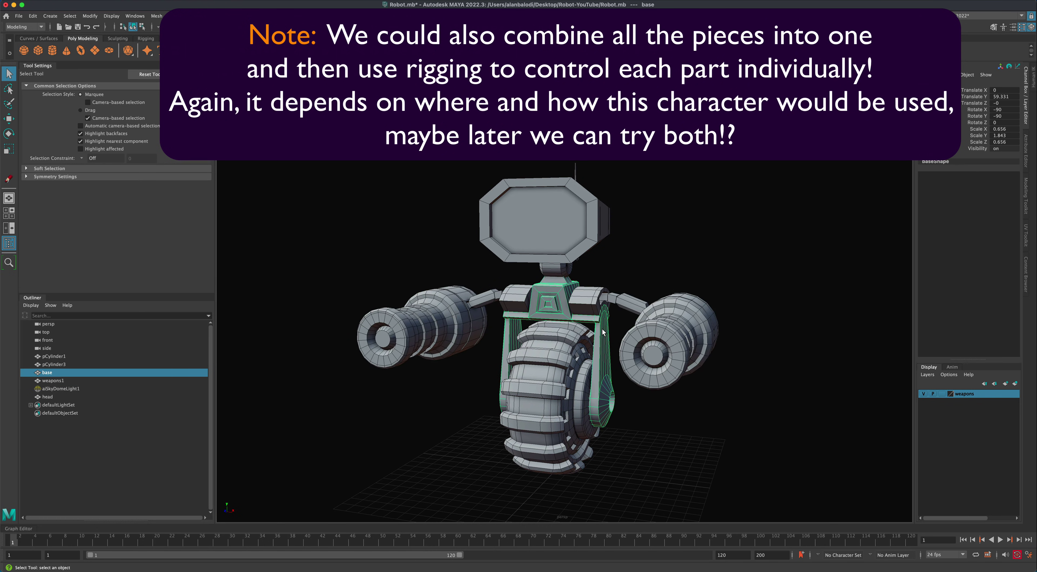
alt+drag(450, 386, 448, 384)
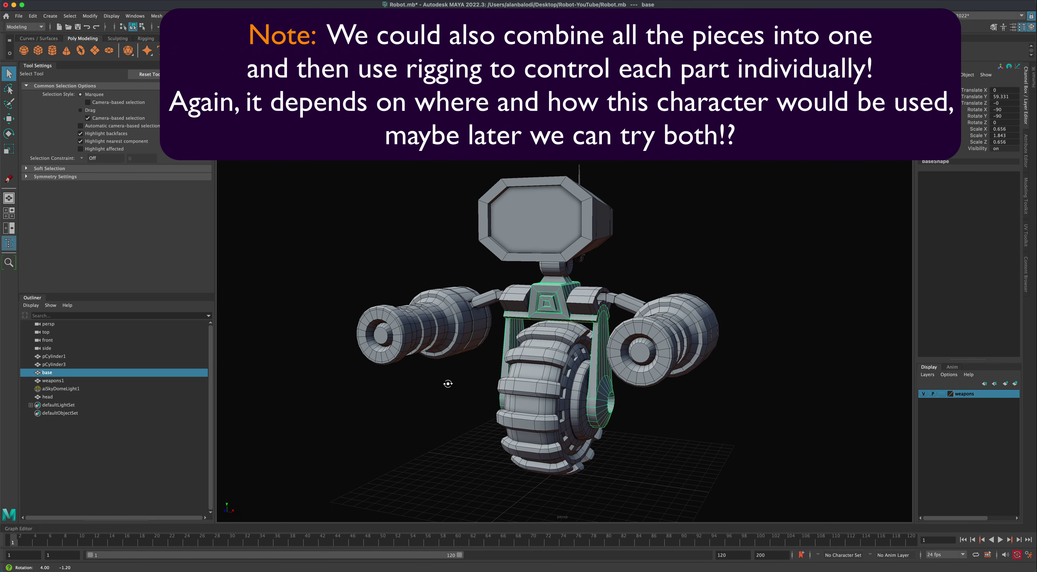
click(466, 316)
key(w)
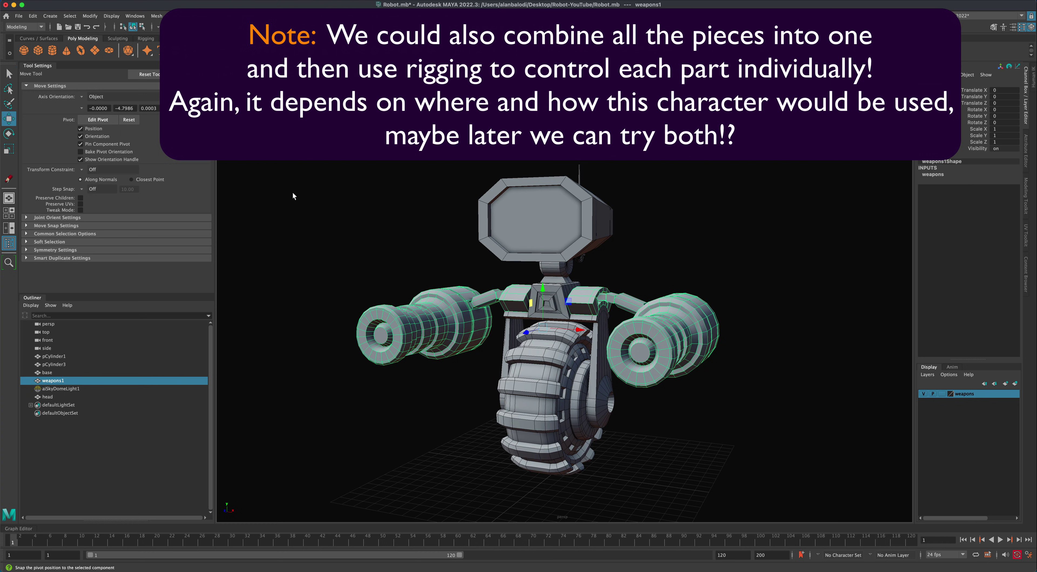
drag(542, 291, 540, 292)
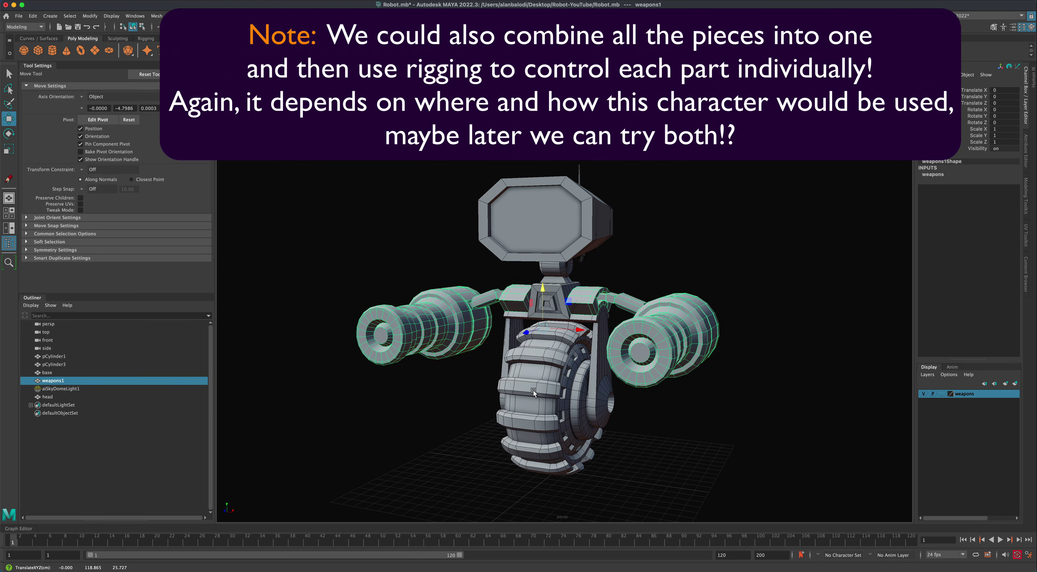
click(533, 390)
alt+drag(464, 401, 474, 399)
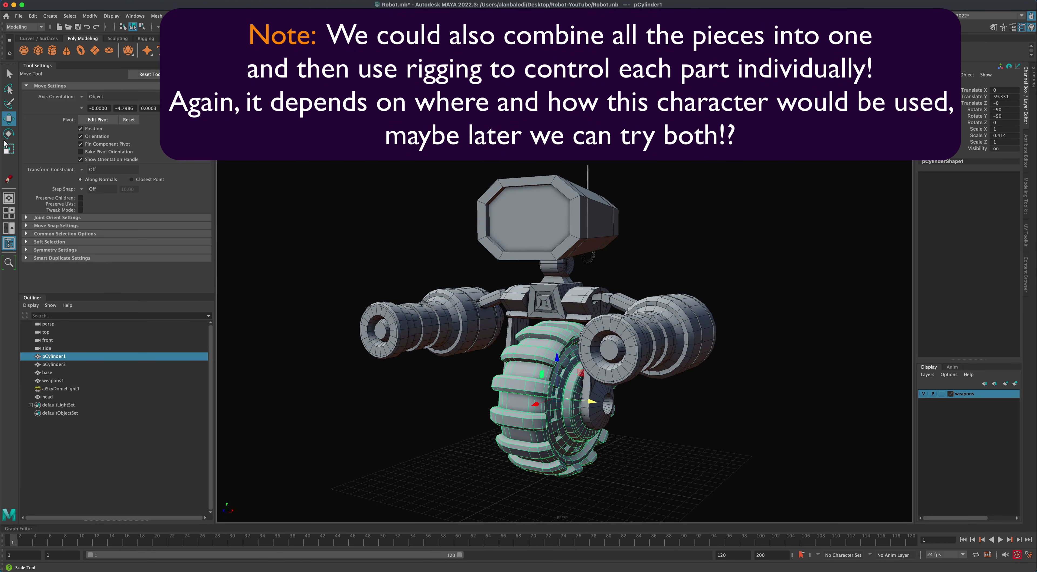
key(e)
drag(541, 384, 537, 436)
key(super+z)
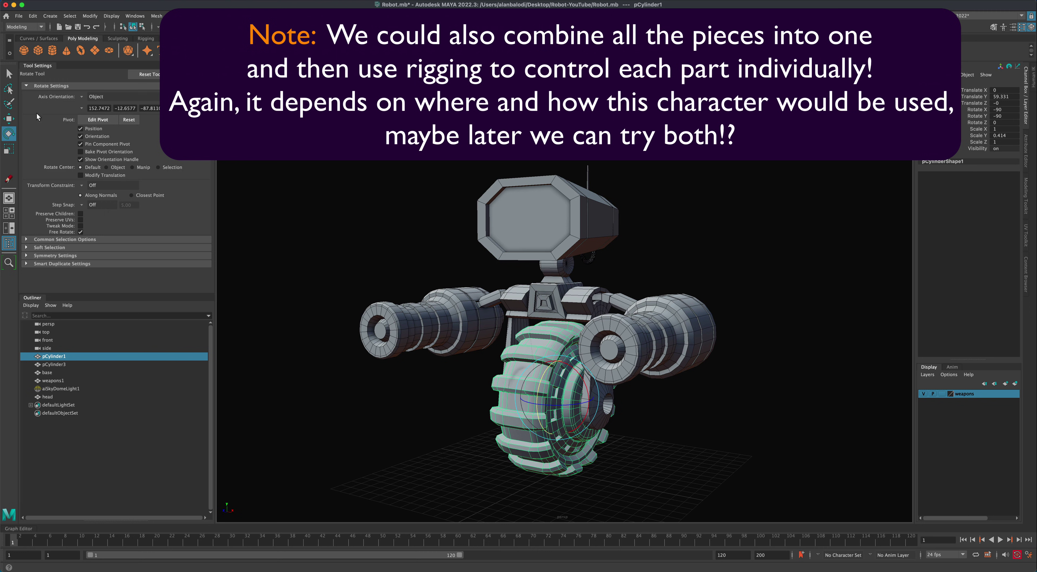
click(9, 73)
key(super+z)
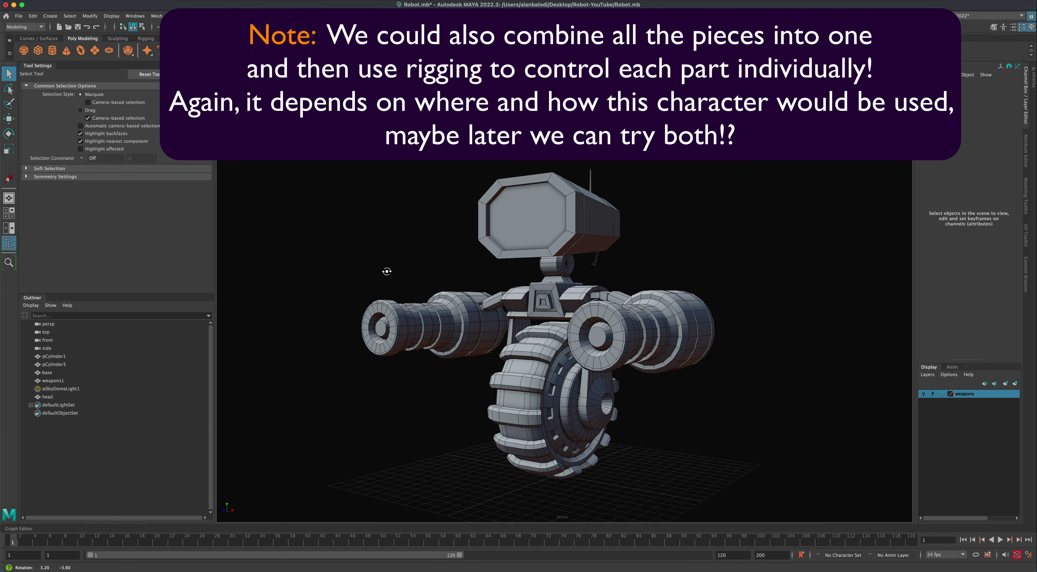
click(57, 396)
click(57, 381)
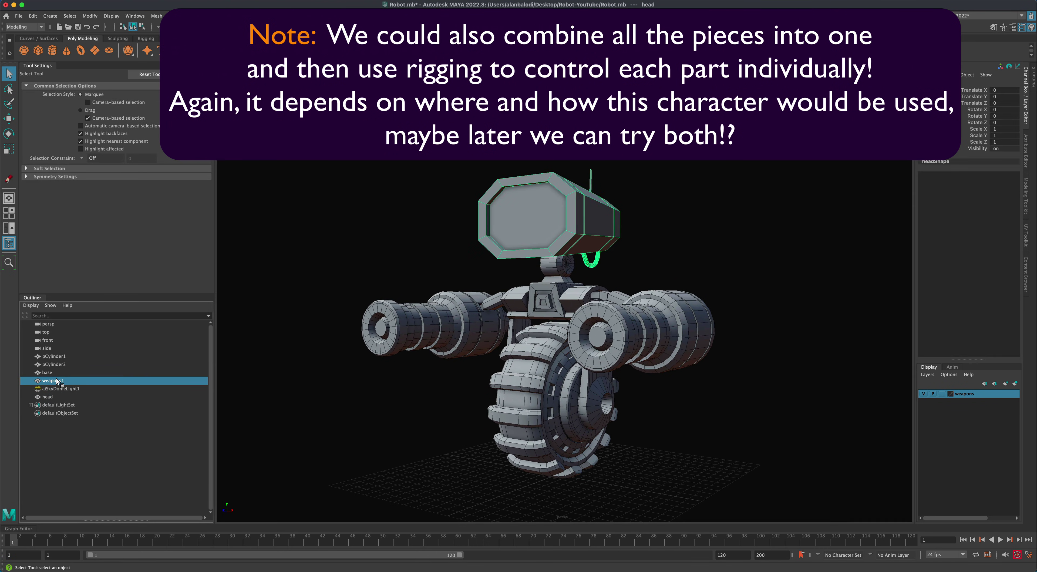
click(56, 372)
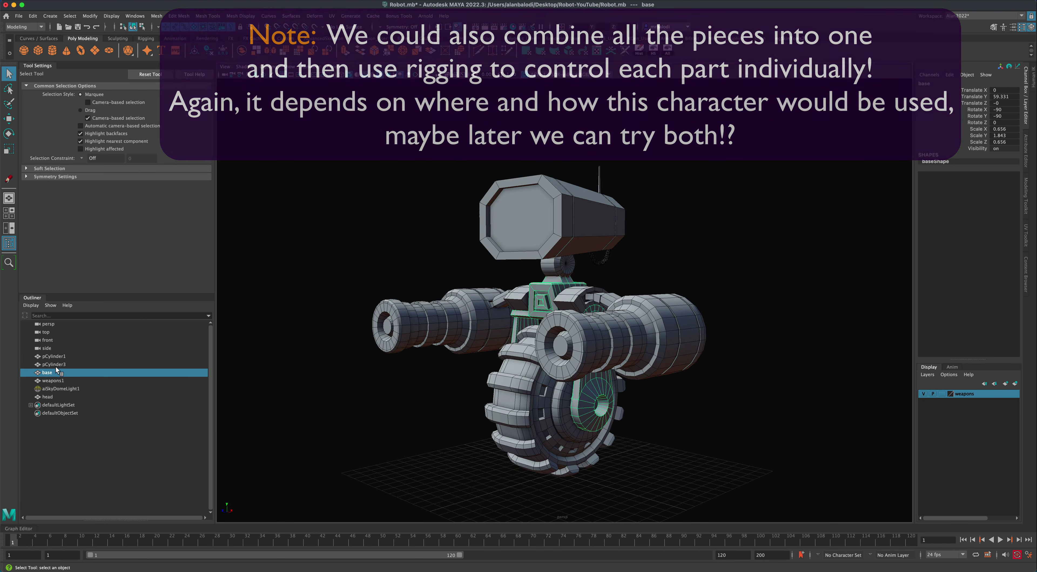
click(56, 364)
alt+drag(310, 407, 333, 405)
Add the head to the selected neck joint and check the head from several angles
shift+click(563, 234)
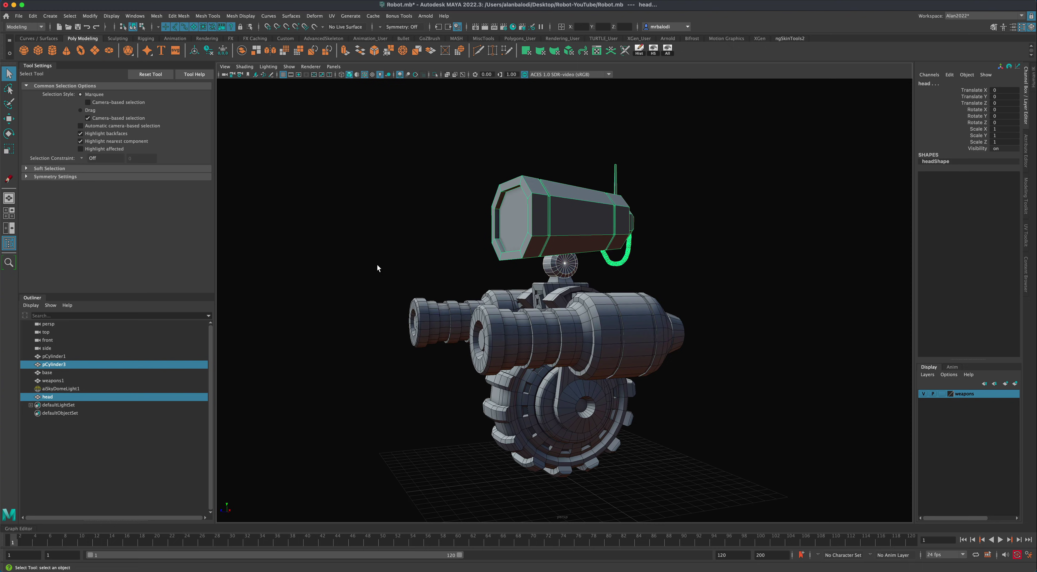
mouse_move(377, 265)
alt+mouse_down()
mouse_move(354, 266)
mouse_move(384, 245)
mouse_move(384, 269)
mouse_move(363, 275)
alt+mouse_up()
scroll(345, 337, up, 8)
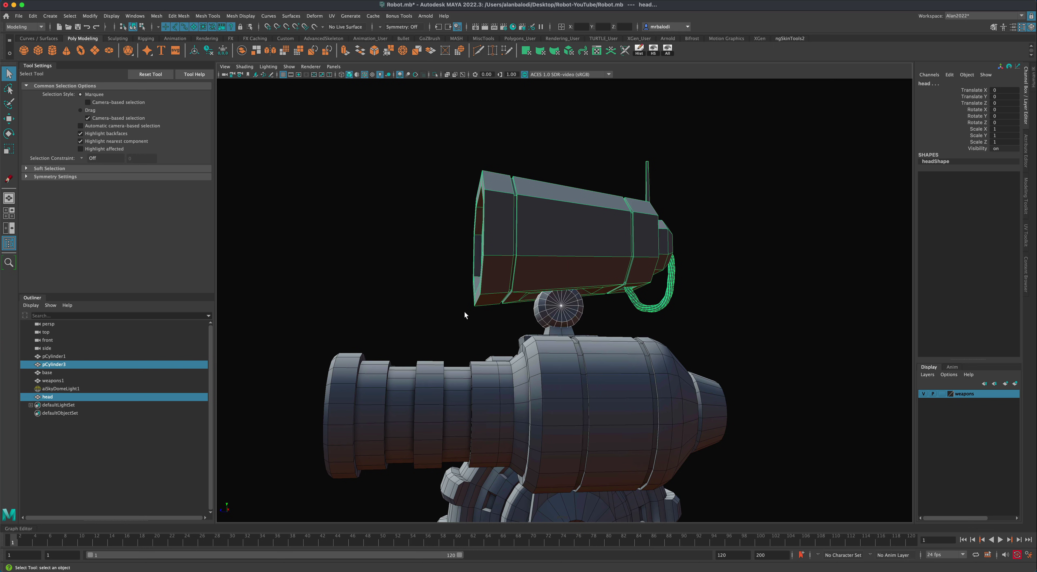
alt+drag(464, 310, 457, 314)
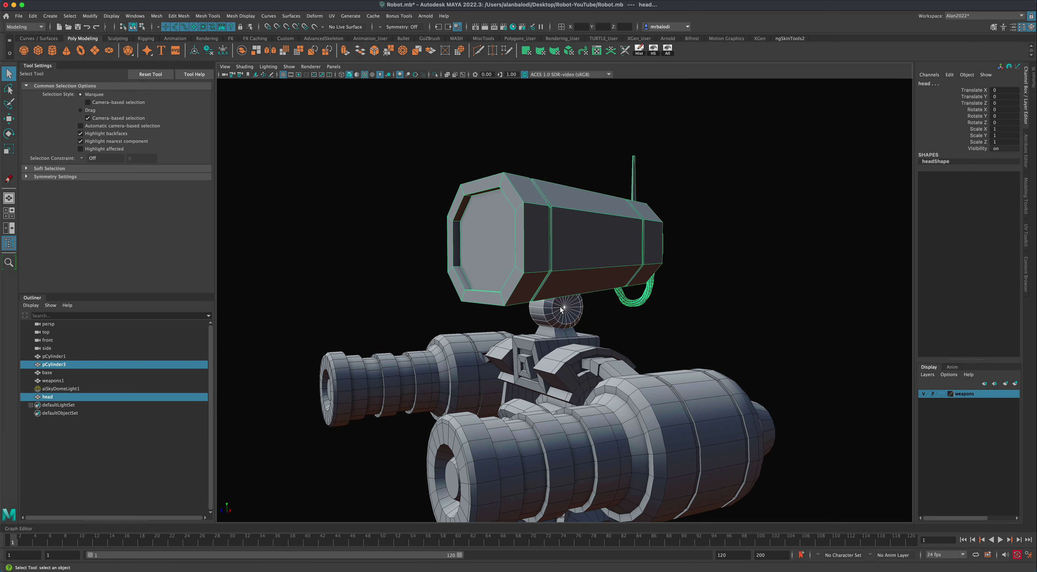
alt+drag(389, 309, 608, 278)
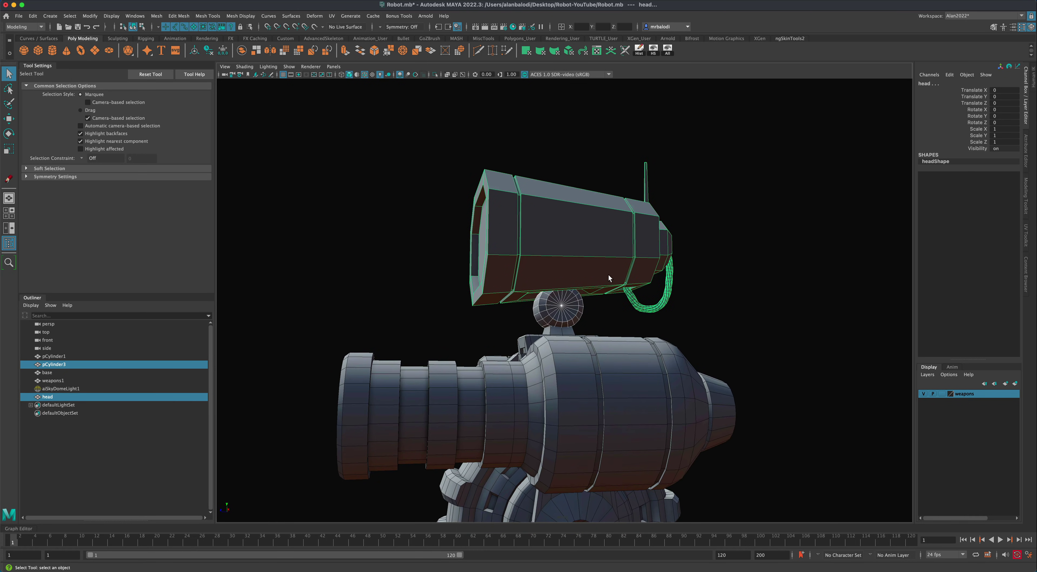
mouse_move(384, 279)
alt+mouse_down()
mouse_move(393, 282)
mouse_move(387, 274)
alt+mouse_up()
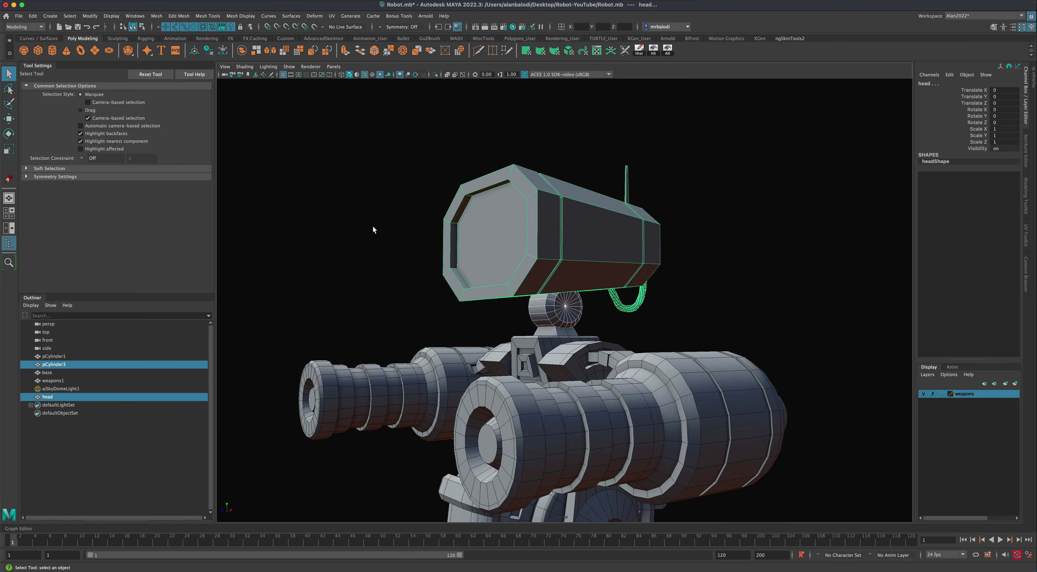
Combine the neck joint and head into one mesh and delete its history
click(242, 51)
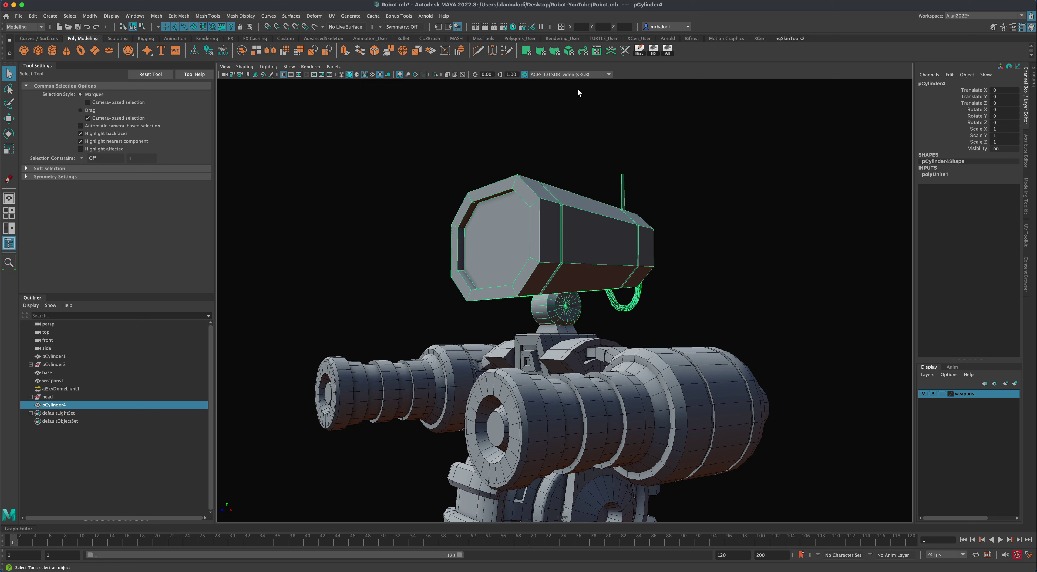
click(639, 50)
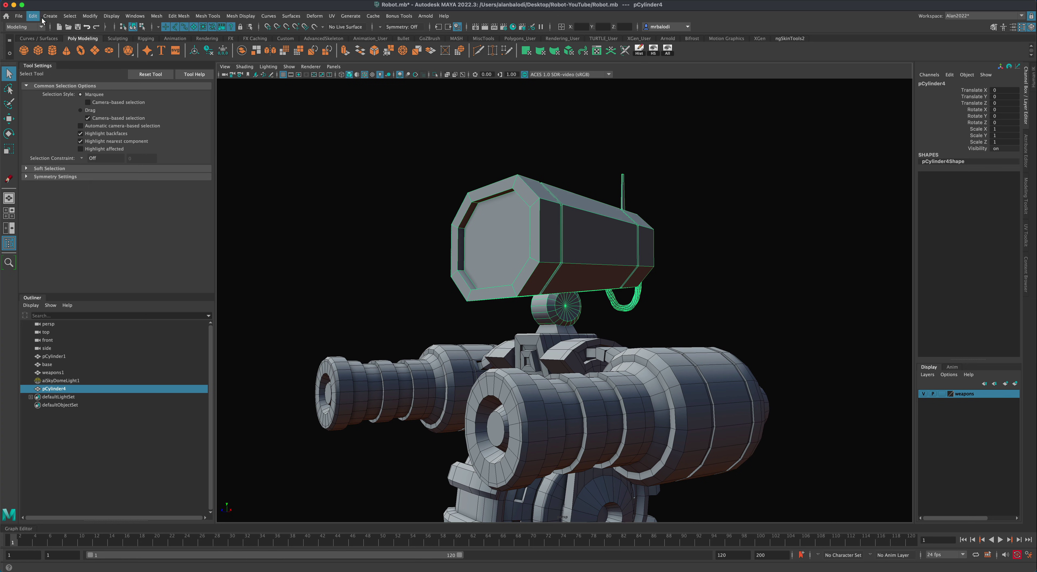
click(33, 16)
mouse_move(68, 115)
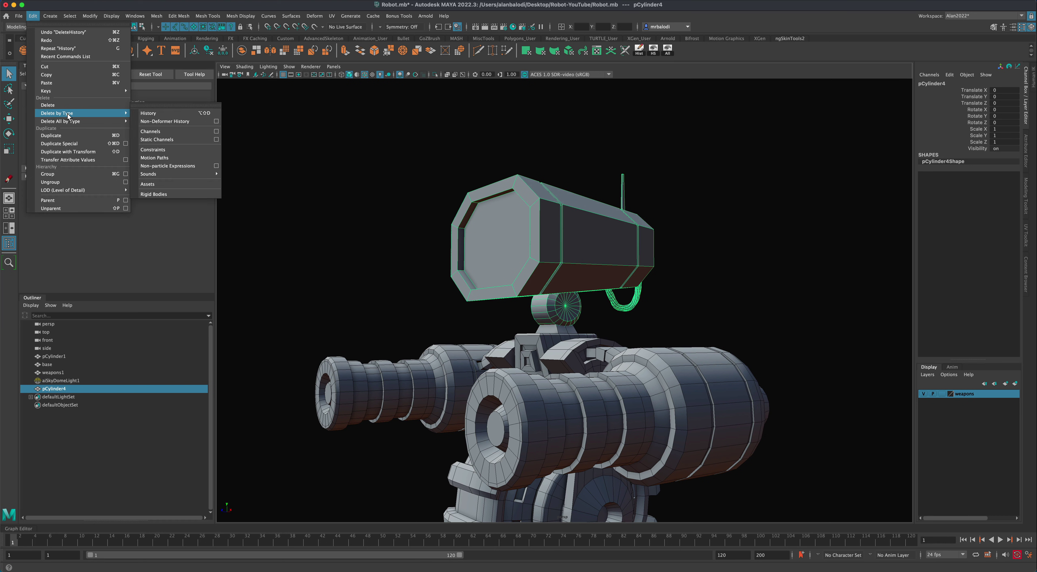
click(333, 163)
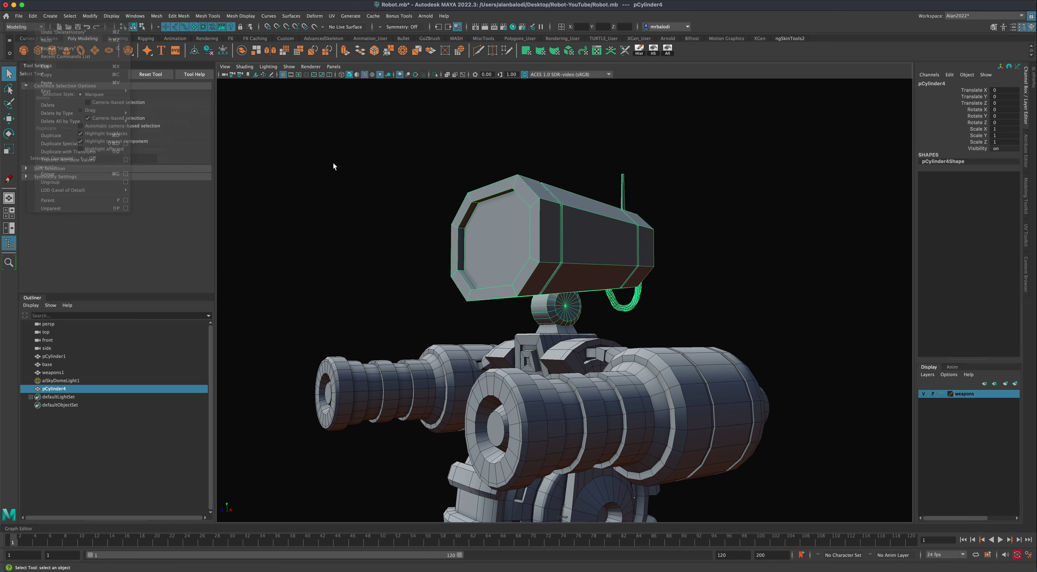
Rename pCylinder4 to head and pCylinder1 to wheel
double_click(50, 389)
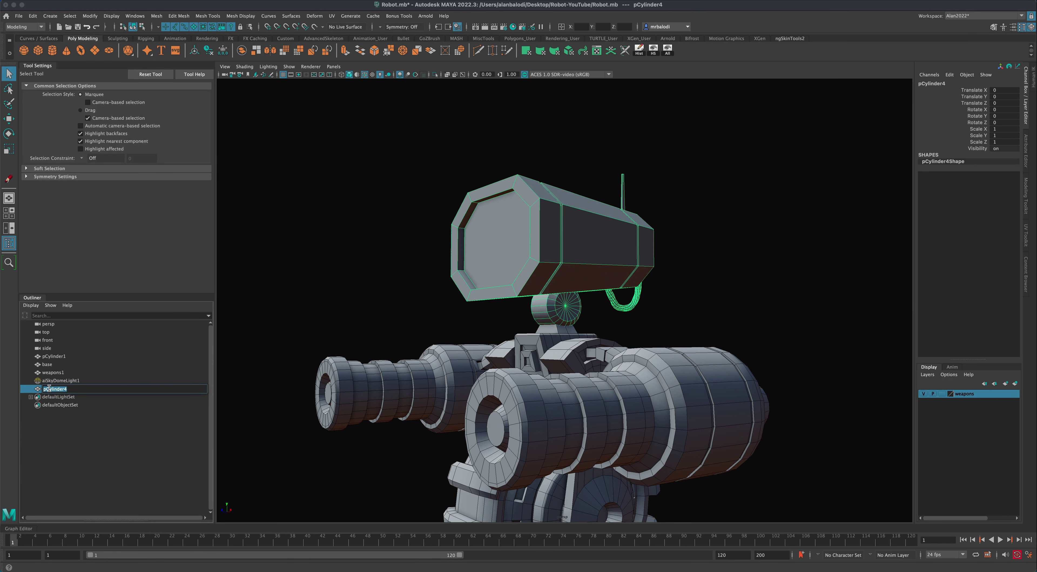
text(head)
key(Return)
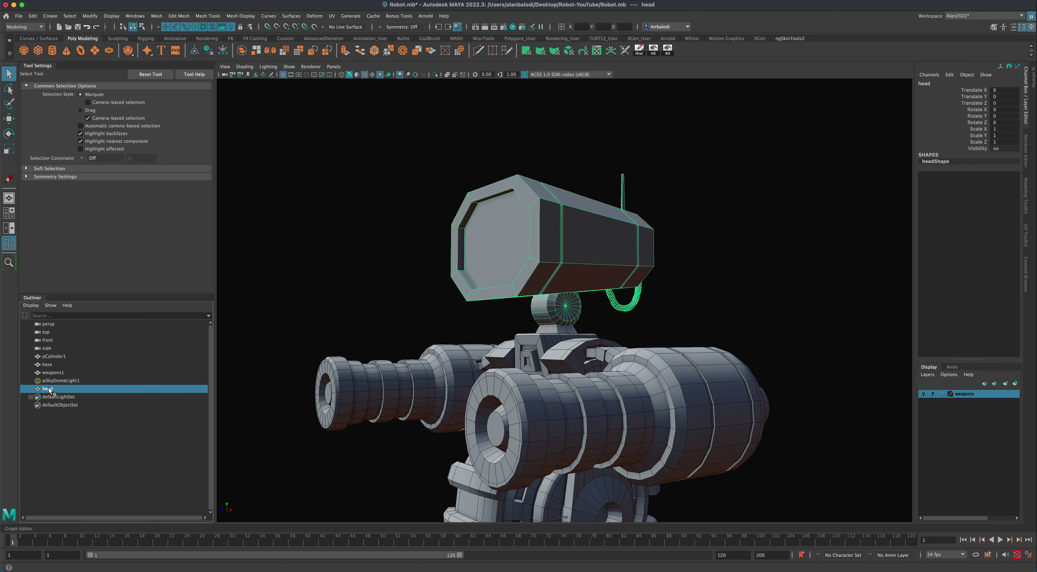
click(51, 373)
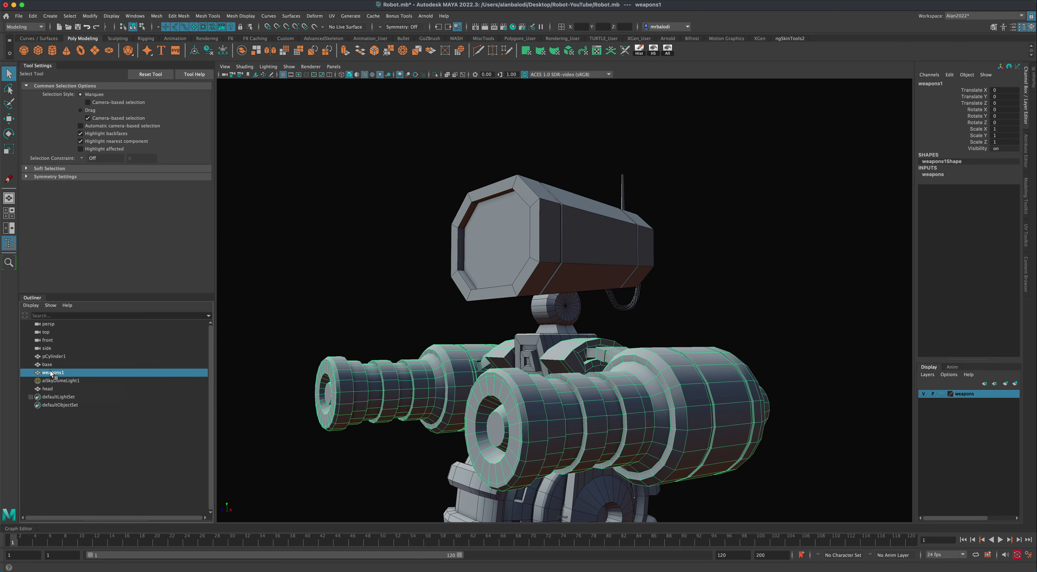
click(51, 357)
alt+drag(303, 403, 362, 362)
double_click(57, 356)
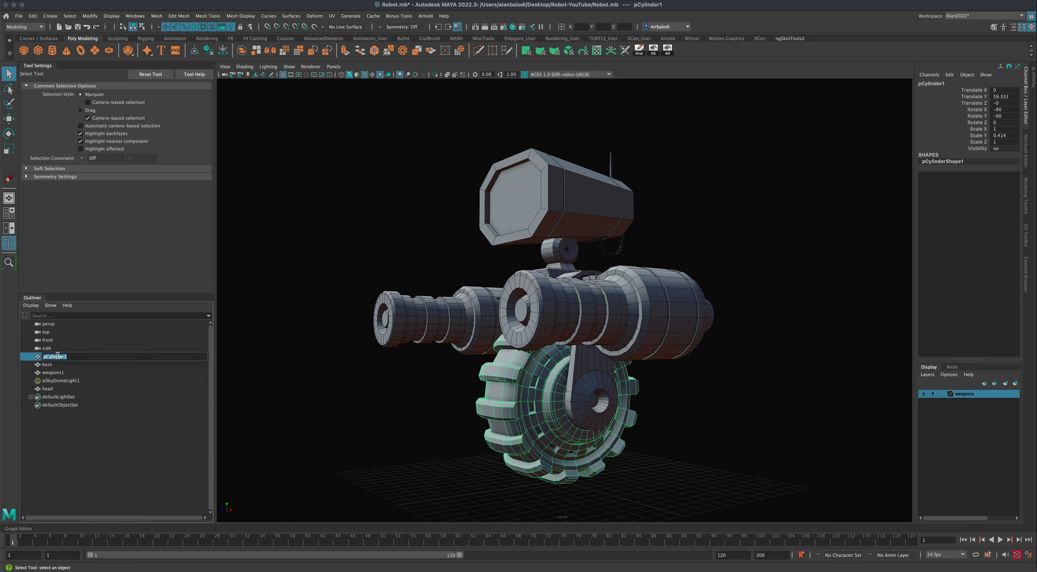
text(wheel)
key(Return)
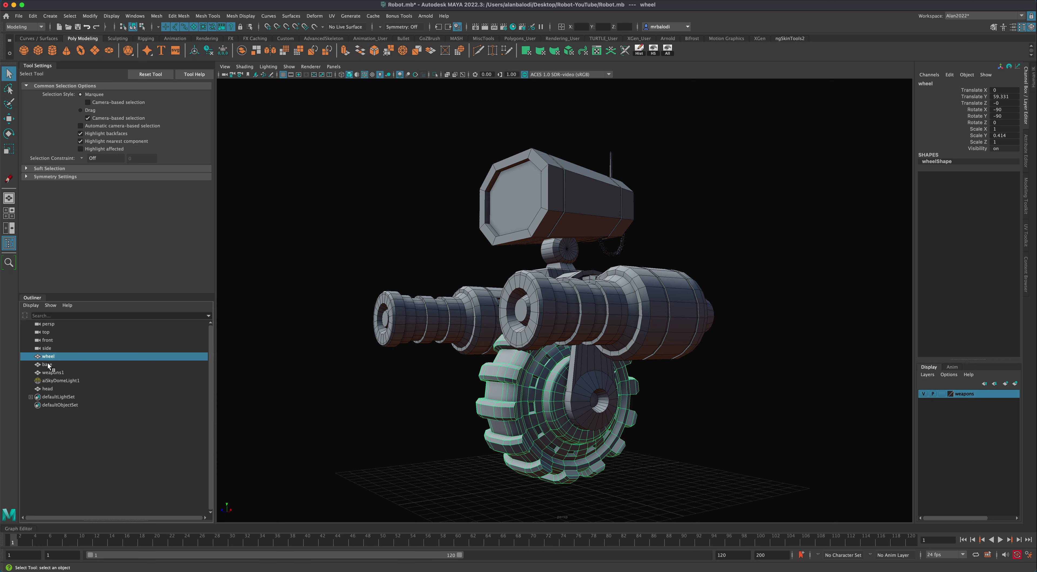
Move head up in the Outliner order and select wheel through weapons1
drag(50, 388, 51, 367)
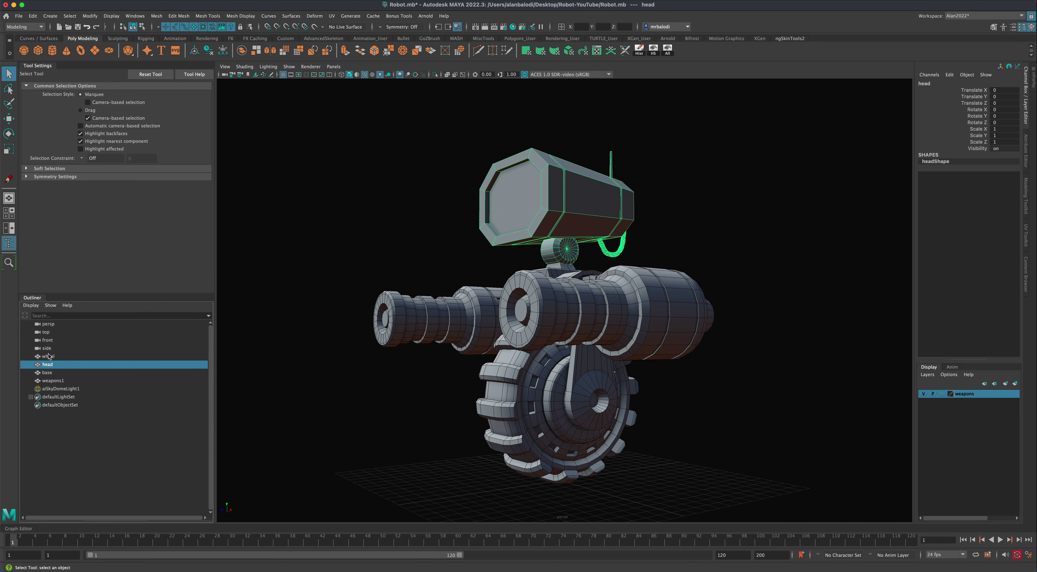
click(48, 356)
shift+click(52, 380)
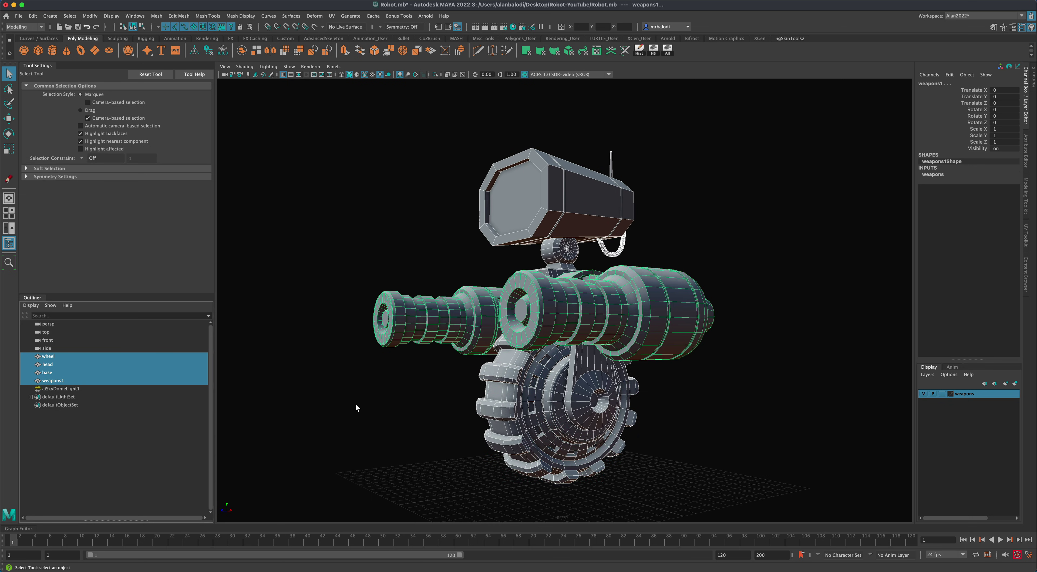
mouse_move(356, 407)
alt+mouse_down()
mouse_move(392, 409)
mouse_move(374, 407)
alt+mouse_up()
click(342, 388)
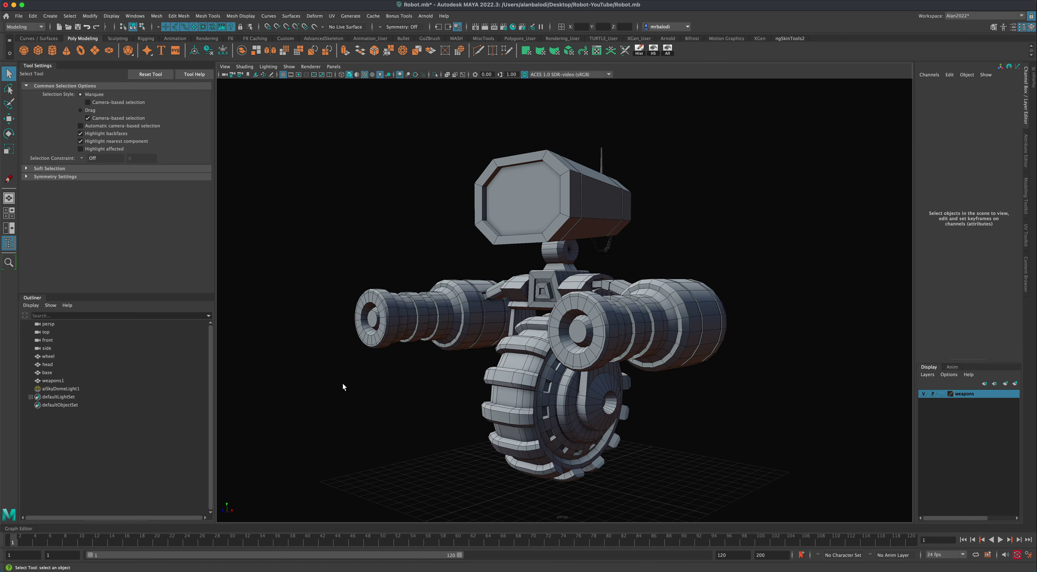
Range-select wheel through weapons1 twice more, clearing the selection each time
click(55, 381)
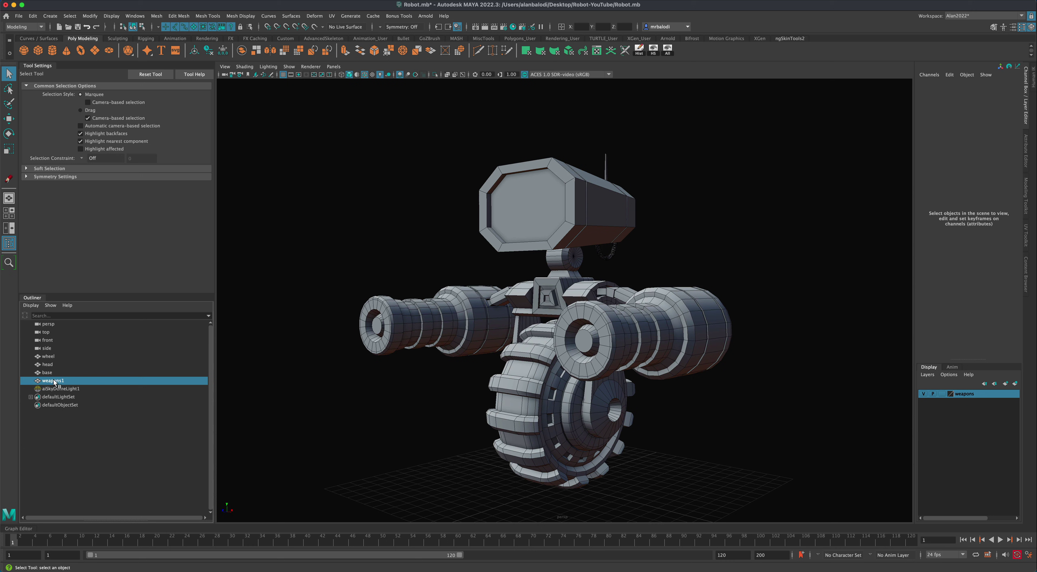
shift+click(48, 356)
mouse_move(357, 398)
alt+mouse_down()
mouse_move(361, 414)
mouse_move(384, 412)
mouse_move(331, 397)
mouse_move(366, 396)
mouse_move(324, 405)
mouse_move(370, 413)
alt+mouse_up()
click(360, 414)
click(51, 356)
shift+click(52, 379)
click(329, 408)
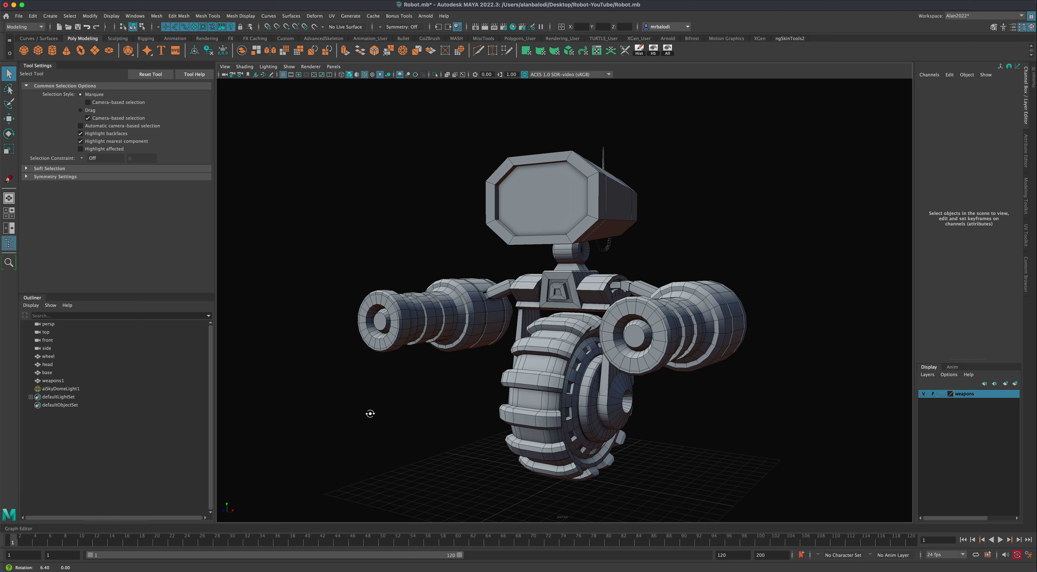
click(52, 389)
alt+drag(449, 391, 440, 390)
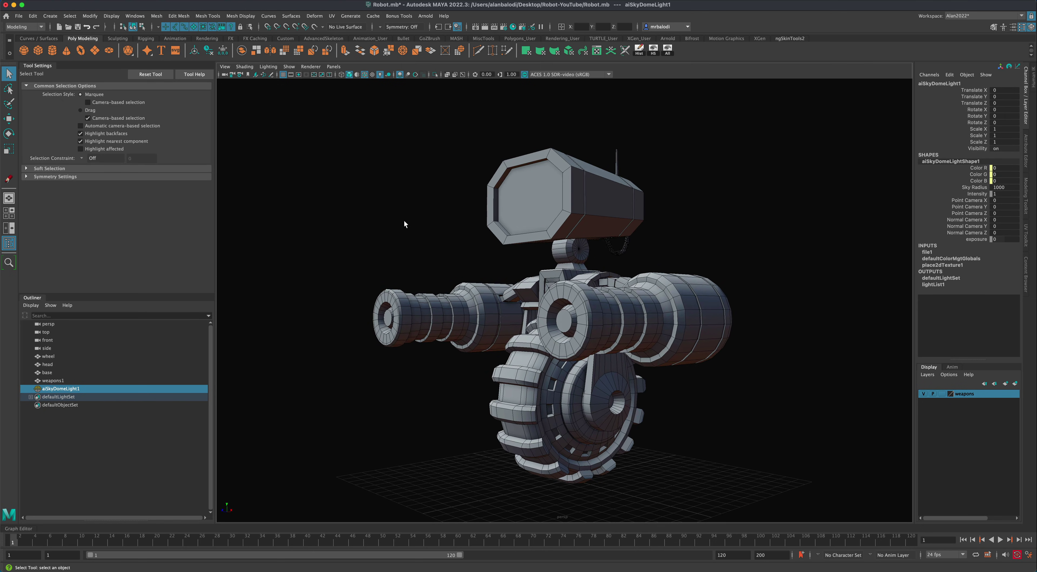
alt+drag(404, 225, 416, 224)
click(416, 225)
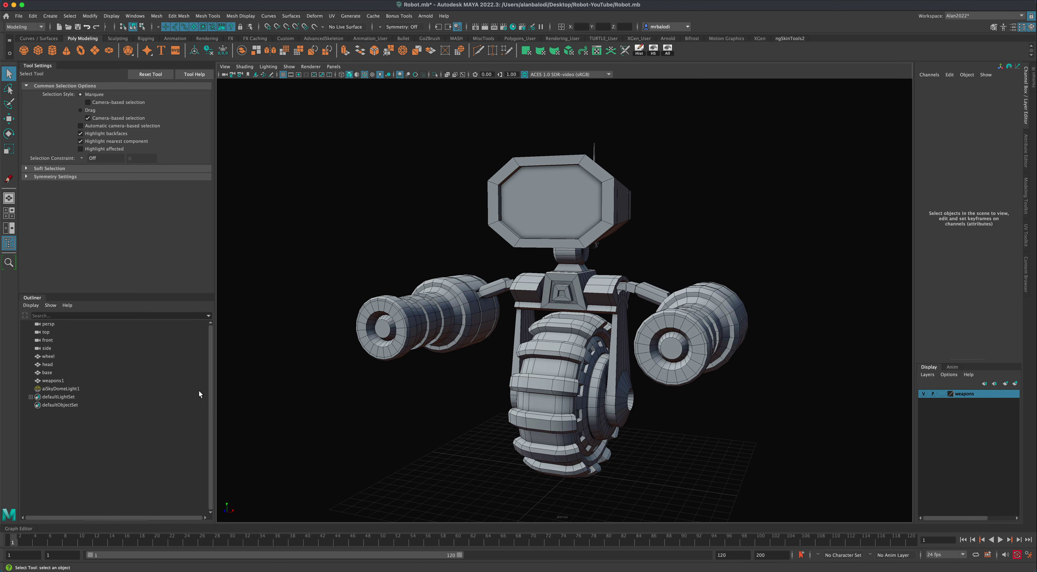
click(75, 388)
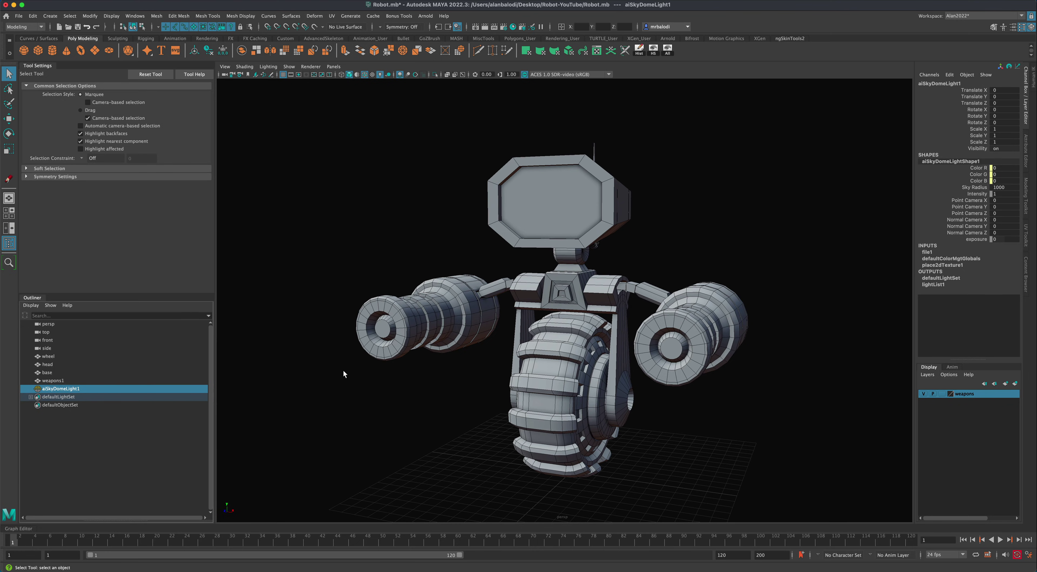
alt+drag(344, 371, 501, 337)
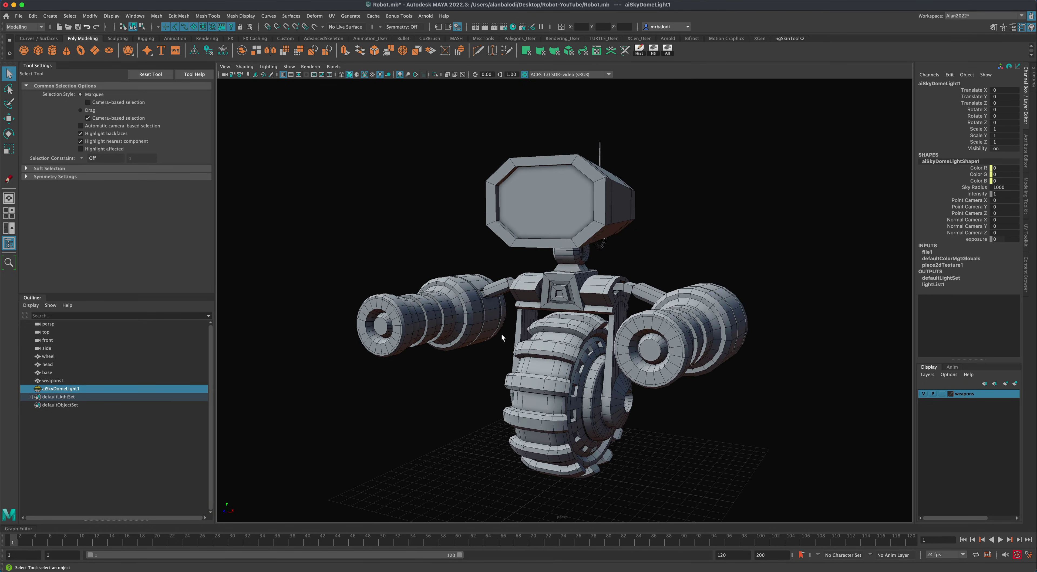
alt+drag(472, 371, 411, 387)
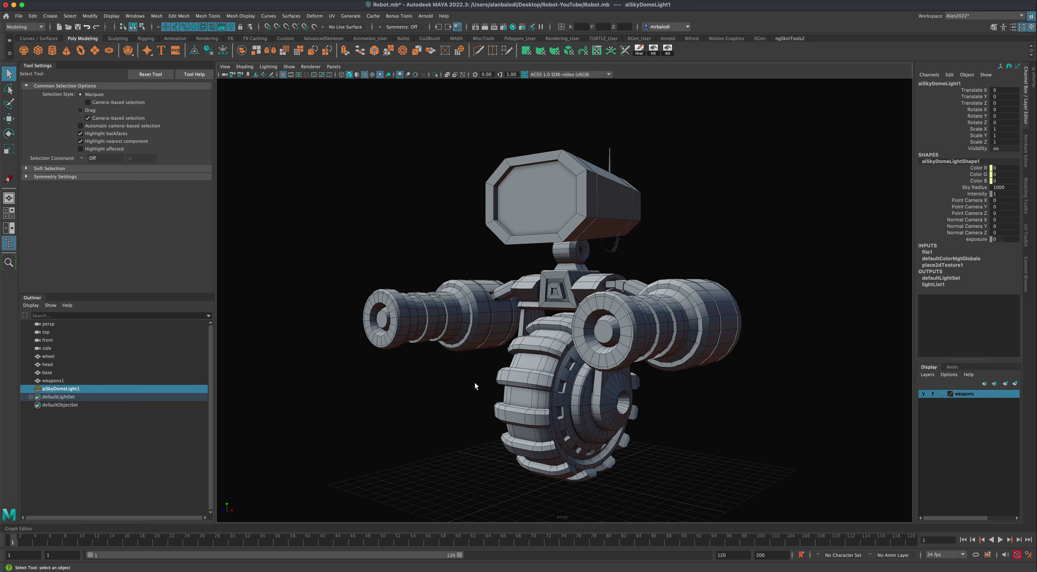
alt+drag(475, 385, 442, 375)
click(275, 67)
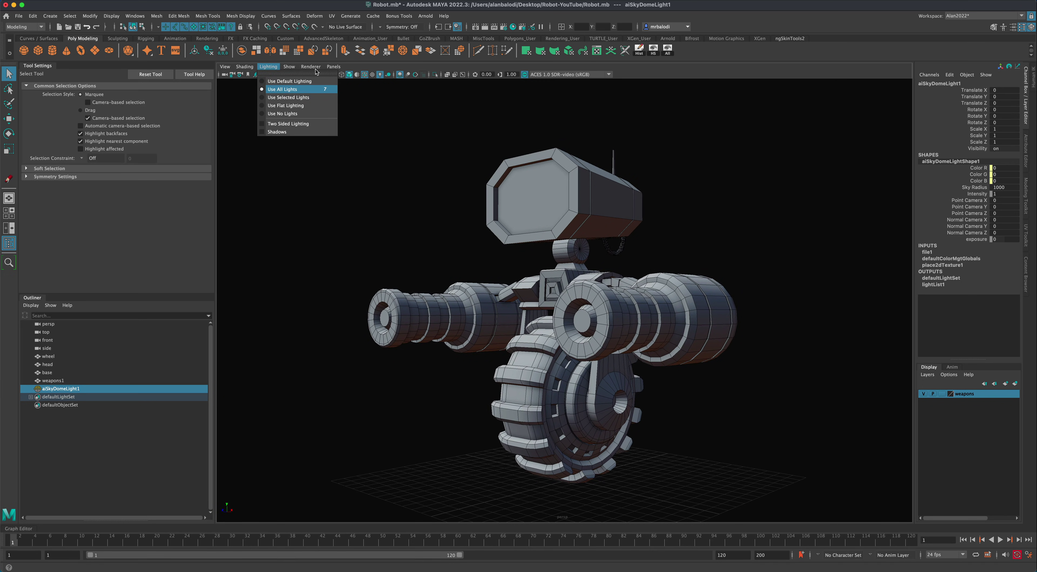
click(425, 16)
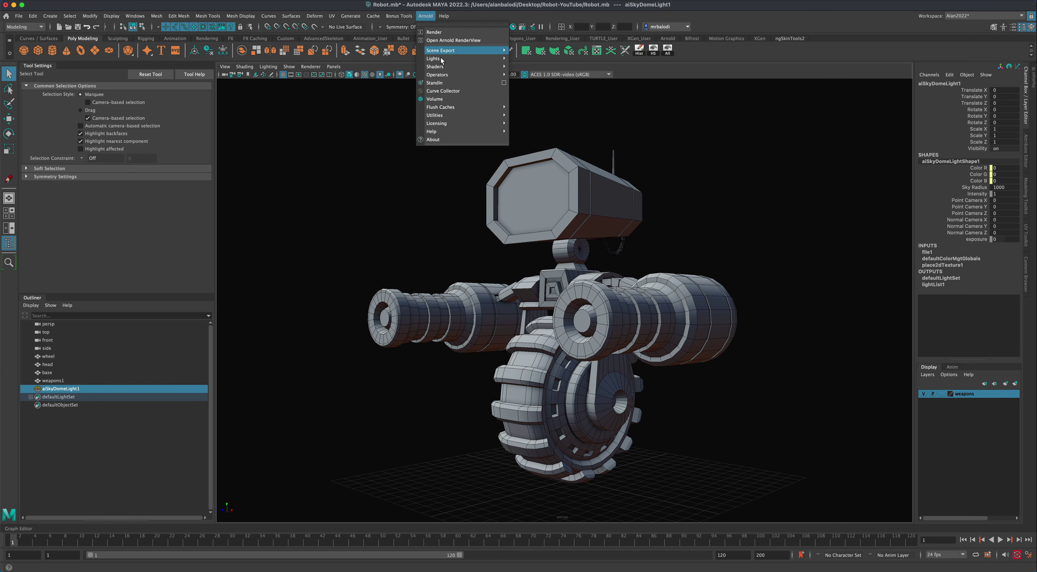
mouse_move(462, 58)
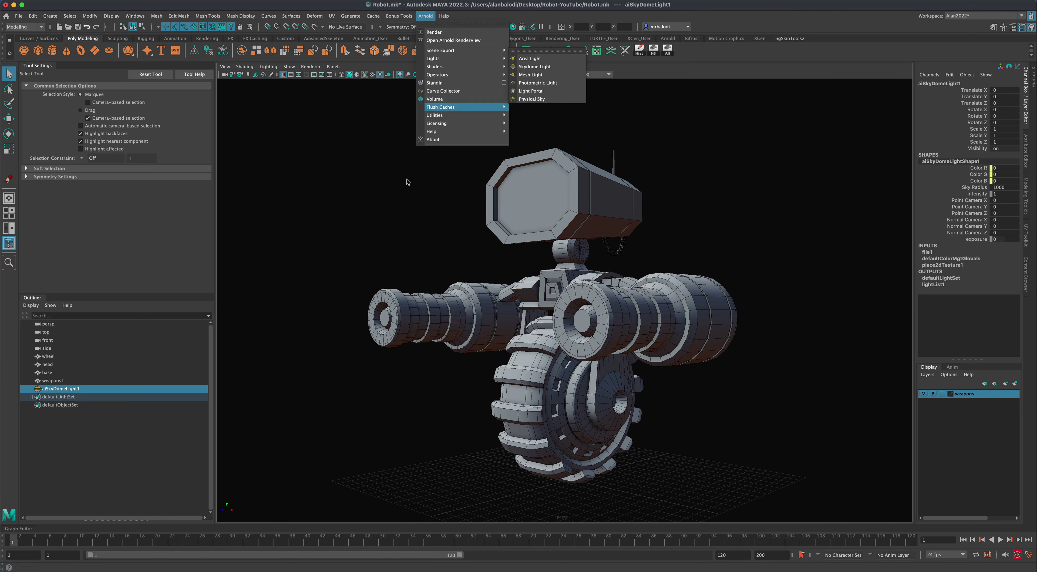
click(377, 229)
alt+drag(377, 229, 440, 289)
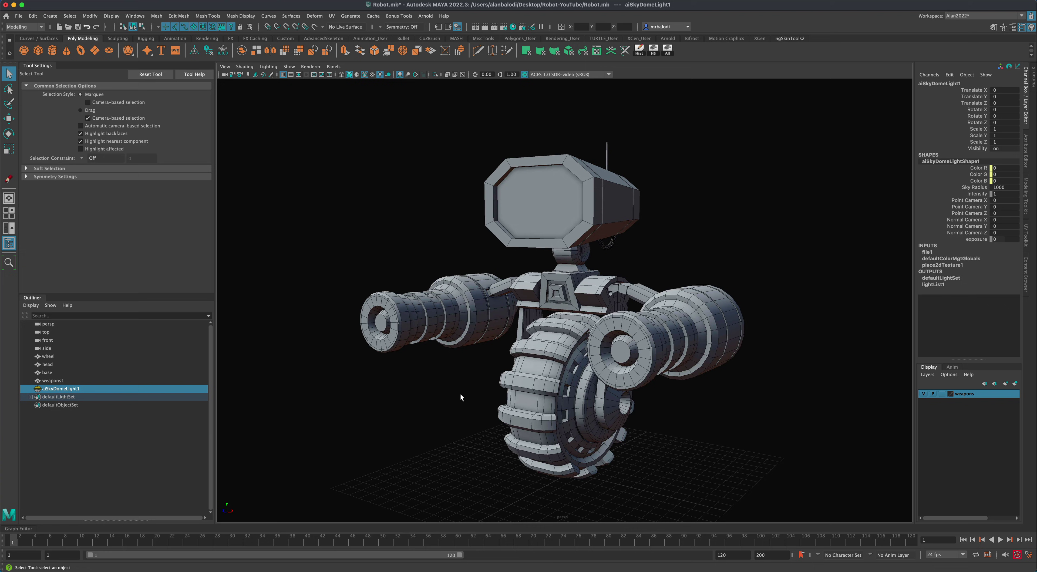
alt+drag(461, 398, 497, 357)
mouse_move(448, 223)
alt+mouse_down()
mouse_move(477, 219)
mouse_move(460, 220)
alt+mouse_up()
click(268, 66)
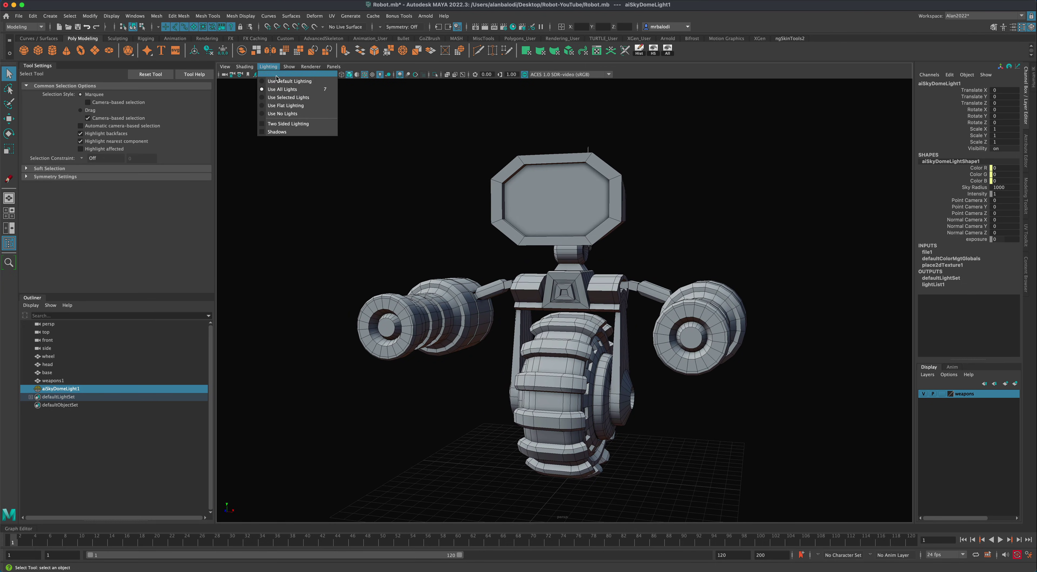
click(281, 77)
alt+drag(382, 216, 515, 196)
click(268, 67)
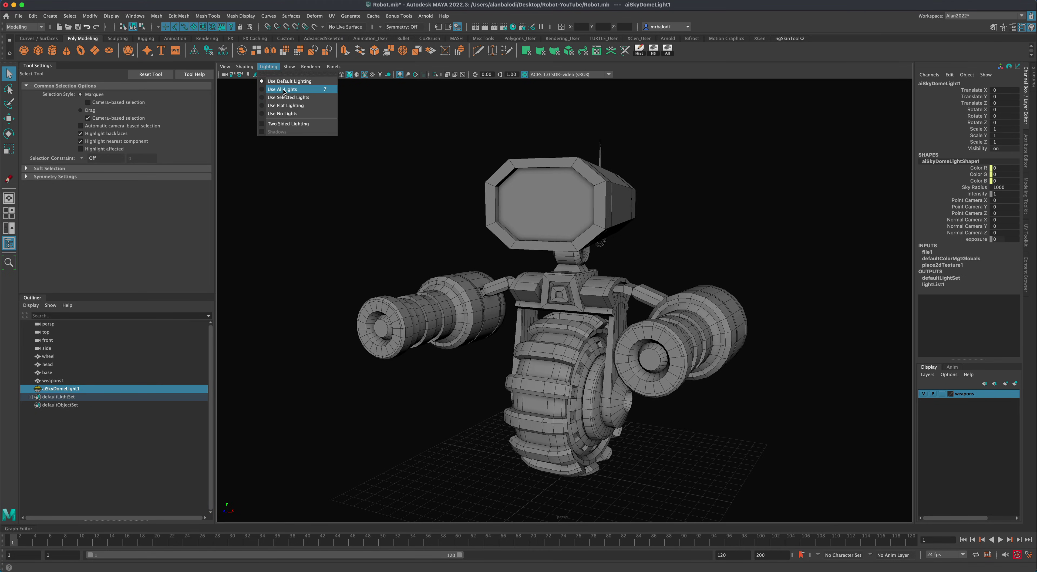
click(290, 90)
mouse_move(332, 202)
alt+mouse_down()
mouse_move(324, 194)
mouse_move(329, 216)
alt+mouse_up()
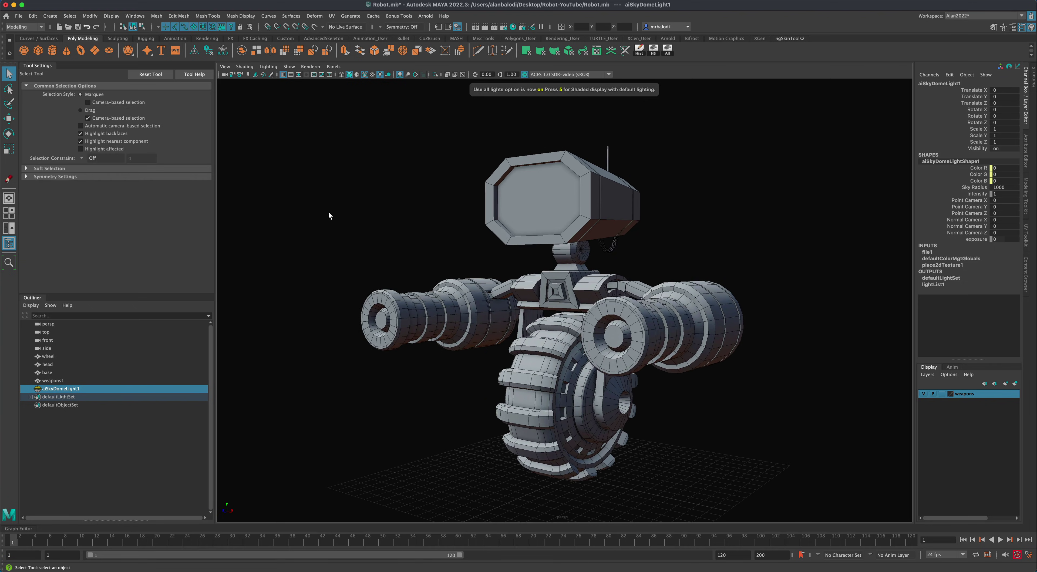
alt+drag(406, 232, 400, 226)
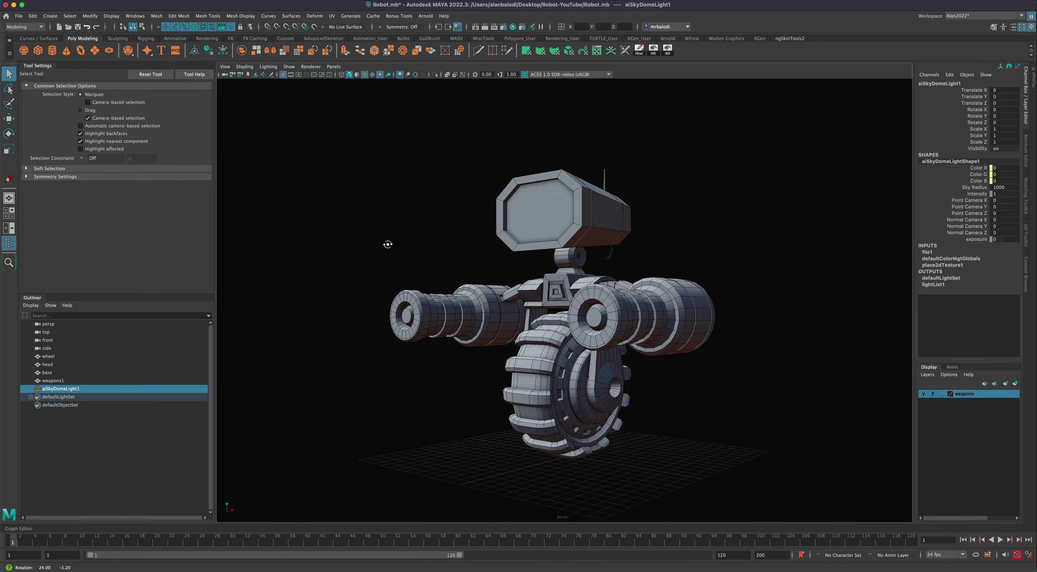
alt+drag(387, 244, 461, 244)
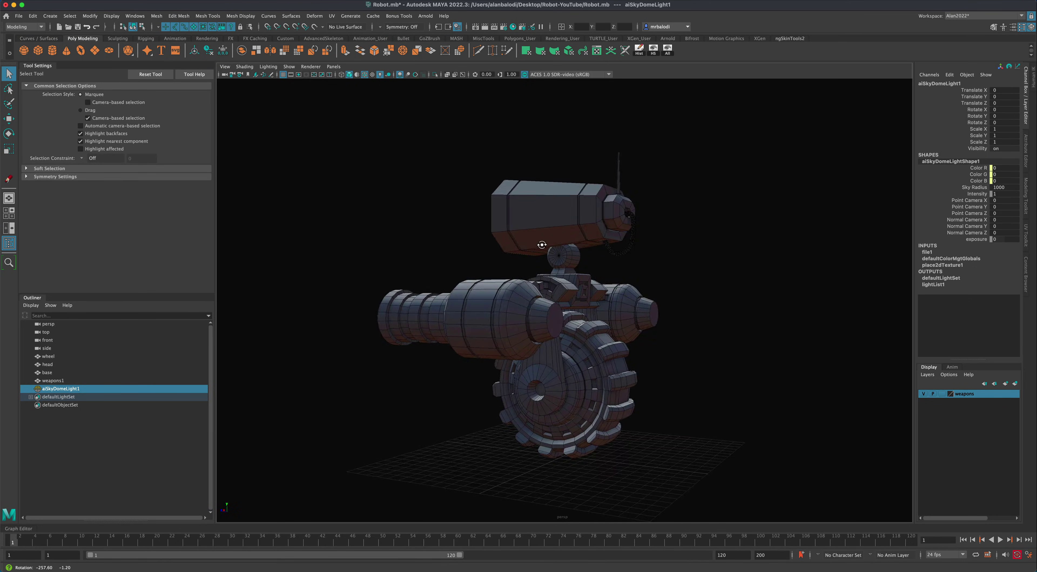
alt+drag(587, 242, 387, 249)
Marquee-select the wheel, head, base and weapons1 and preview them smoothed with key 3
scroll(380, 288, up, 3)
mouse_move(441, 380)
alt+mouse_down()
mouse_move(428, 363)
mouse_move(432, 374)
alt+mouse_up()
alt+drag(729, 424, 764, 420)
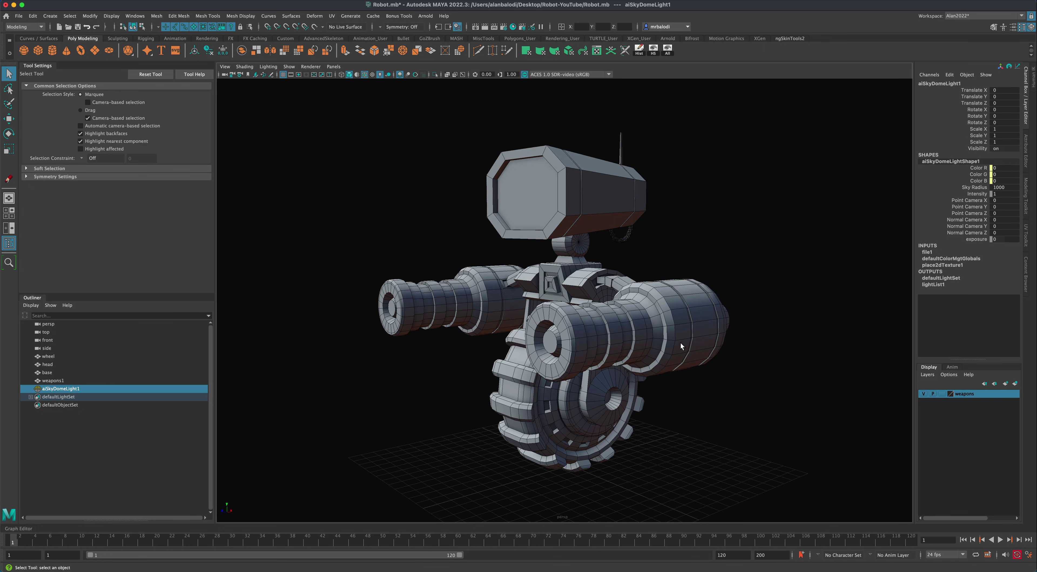
drag(342, 121, 781, 472)
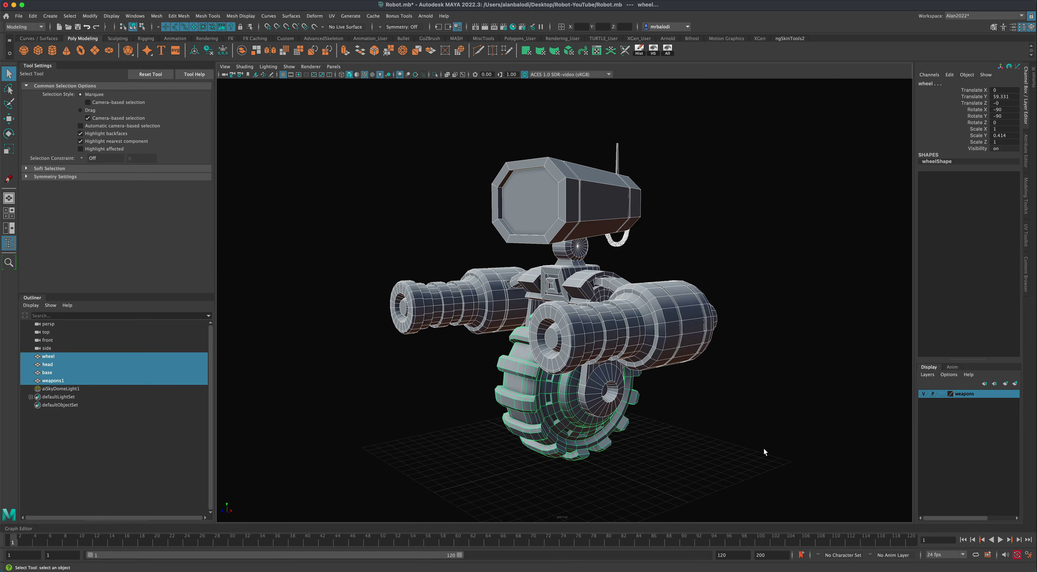
key(3)
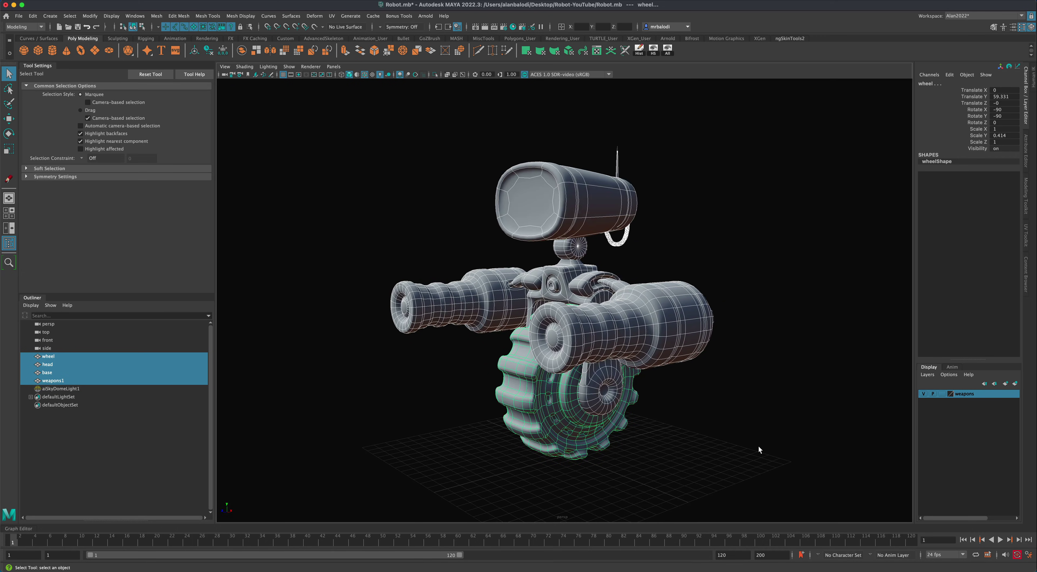
alt+drag(758, 445, 701, 396)
click(714, 450)
Reselect all four robot meshes and set them back to unsmoothed display with key 1
scroll(701, 397, up, 5)
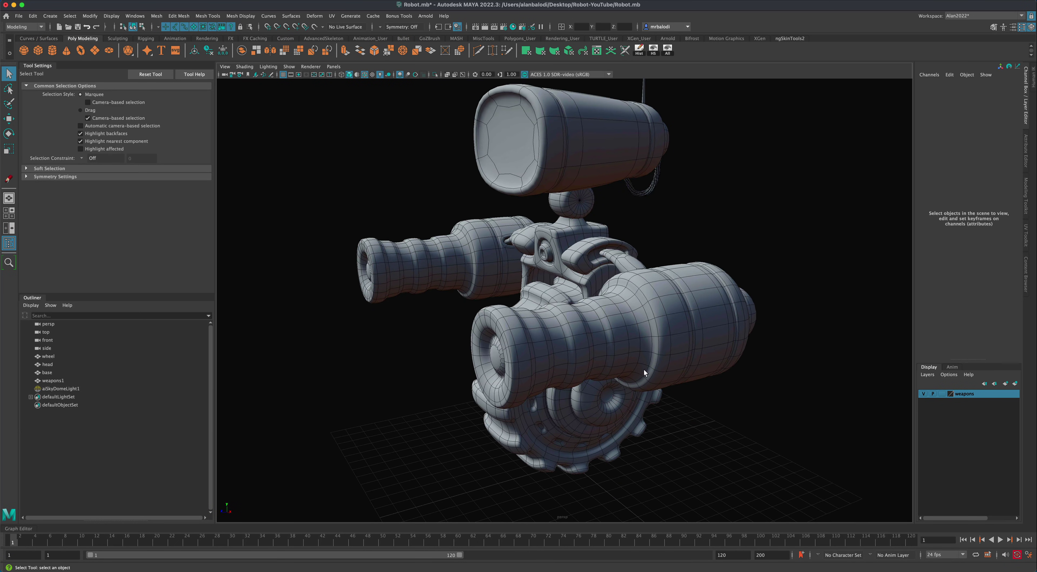
alt+drag(624, 304, 556, 316)
alt+drag(593, 369, 717, 395)
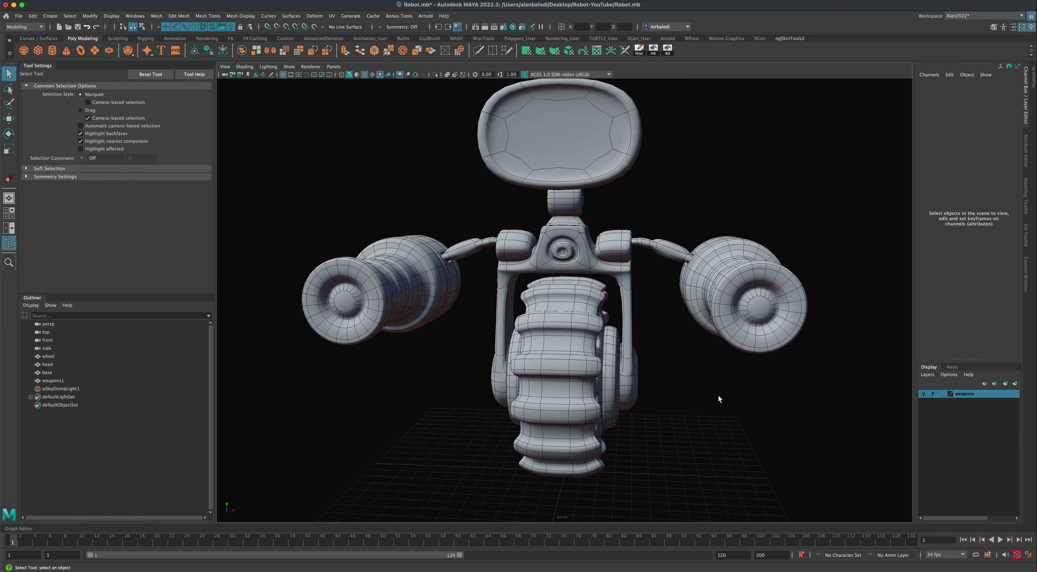
alt+drag(639, 303, 736, 403)
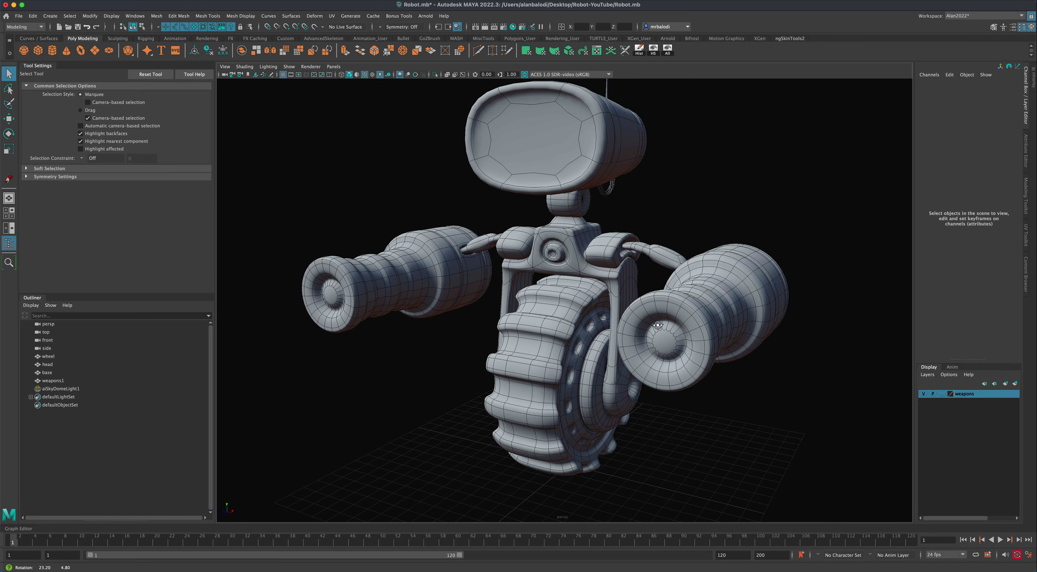
alt+middle_drag(736, 403, 745, 406)
alt+drag(745, 407, 717, 355)
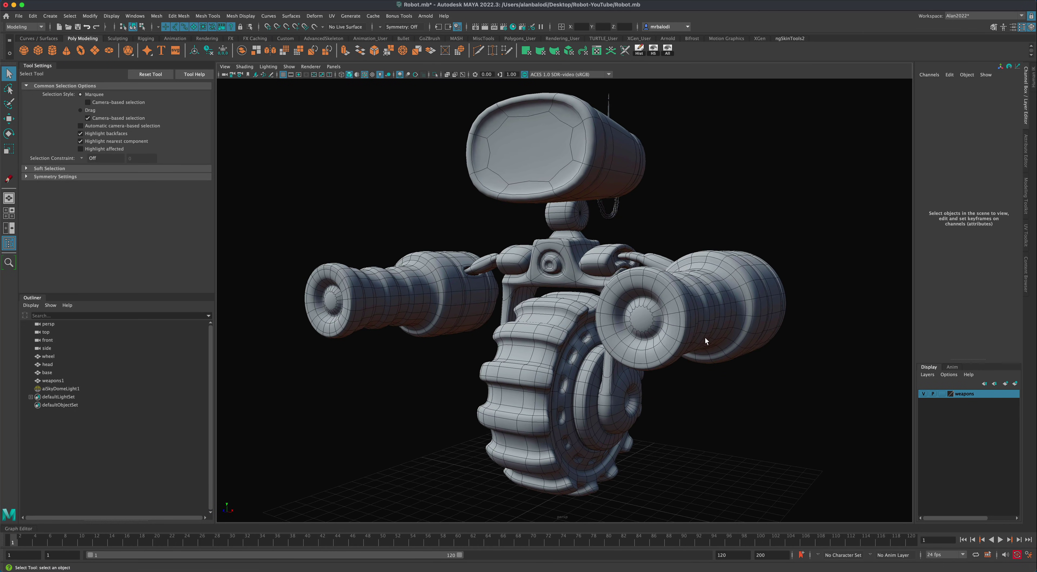
click(696, 338)
alt+drag(521, 272, 443, 210)
click(398, 178)
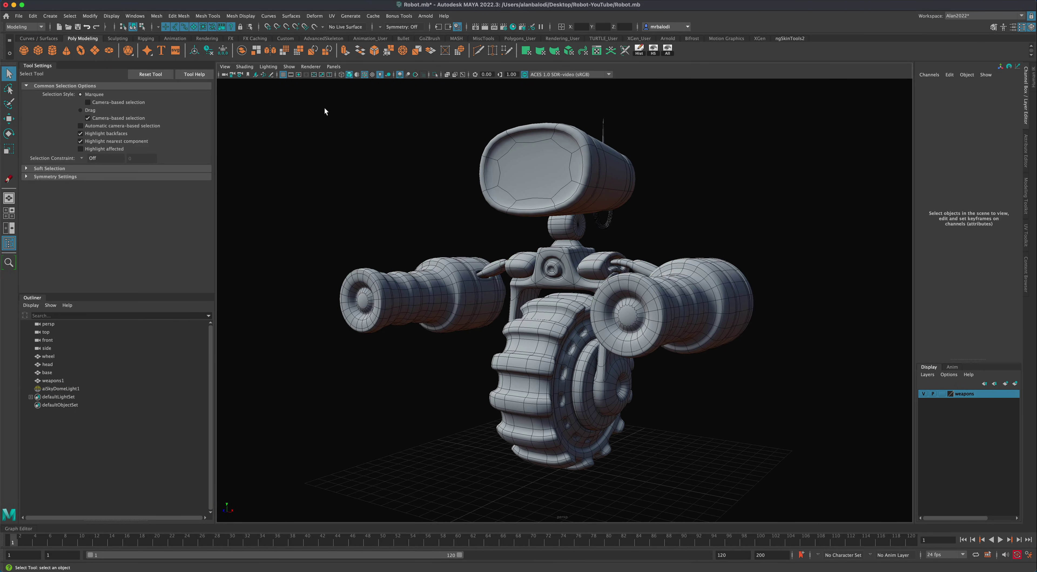
drag(323, 107, 801, 462)
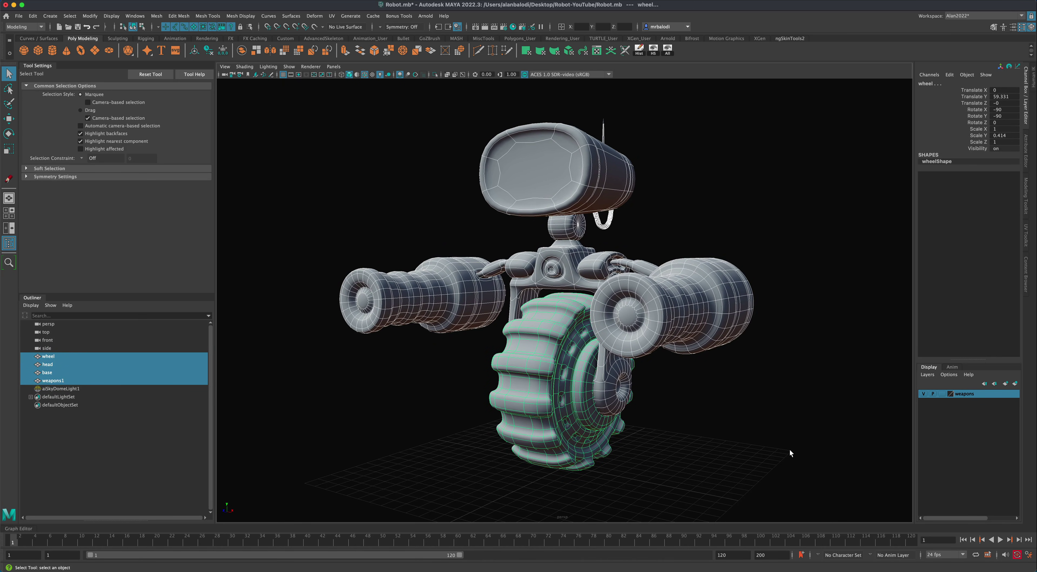
key(1)
click(767, 443)
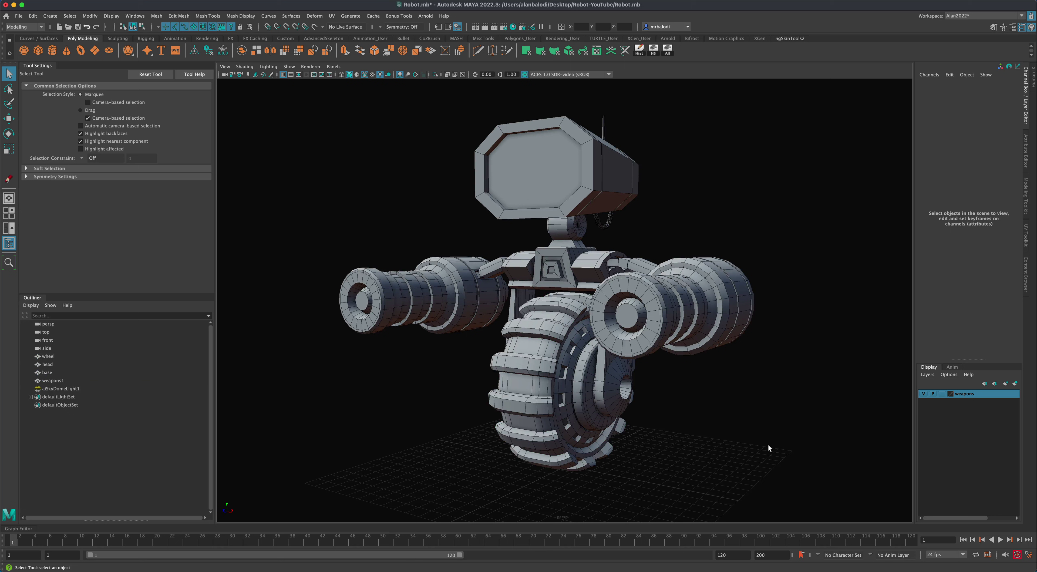
alt+drag(767, 444, 708, 448)
scroll(735, 455, up, 3)
click(674, 363)
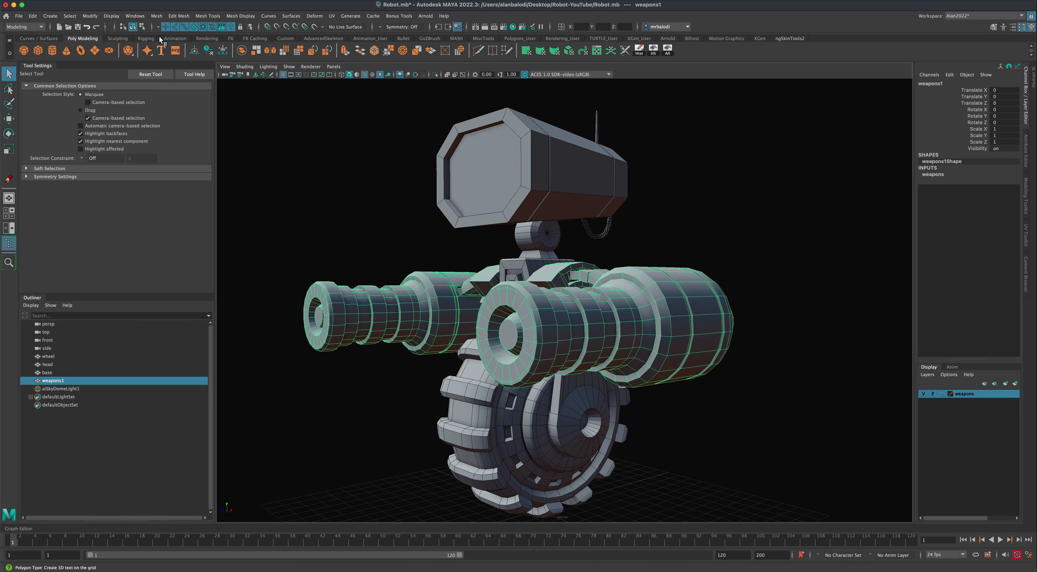
click(156, 16)
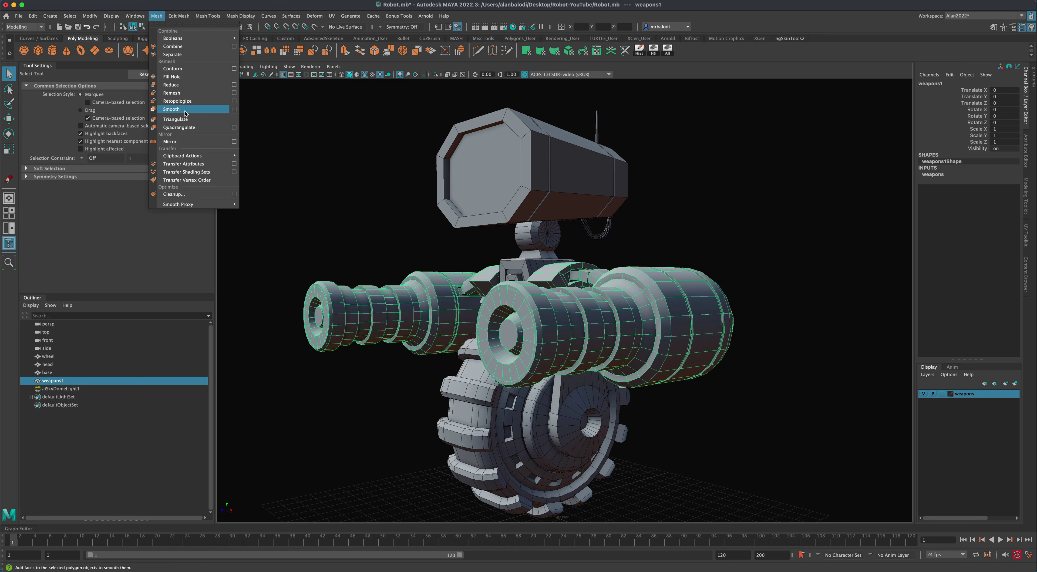
click(171, 109)
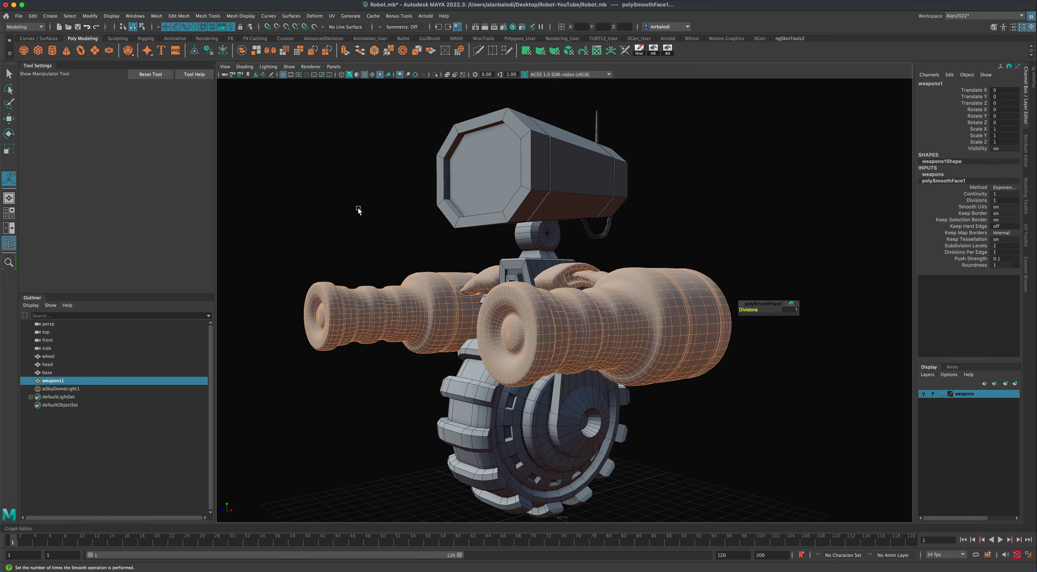
alt+drag(359, 210, 345, 234)
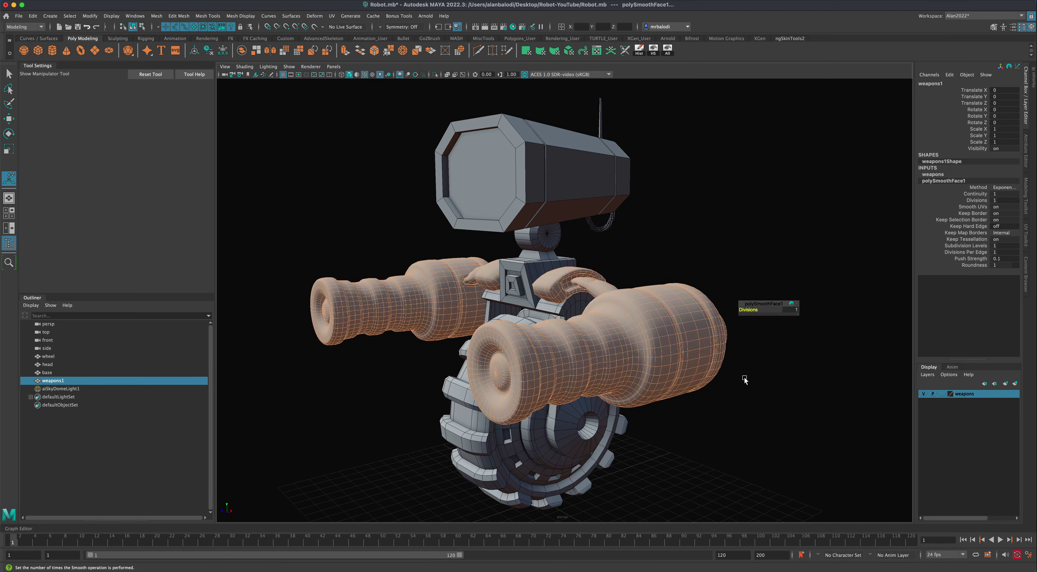
alt+drag(792, 381, 798, 378)
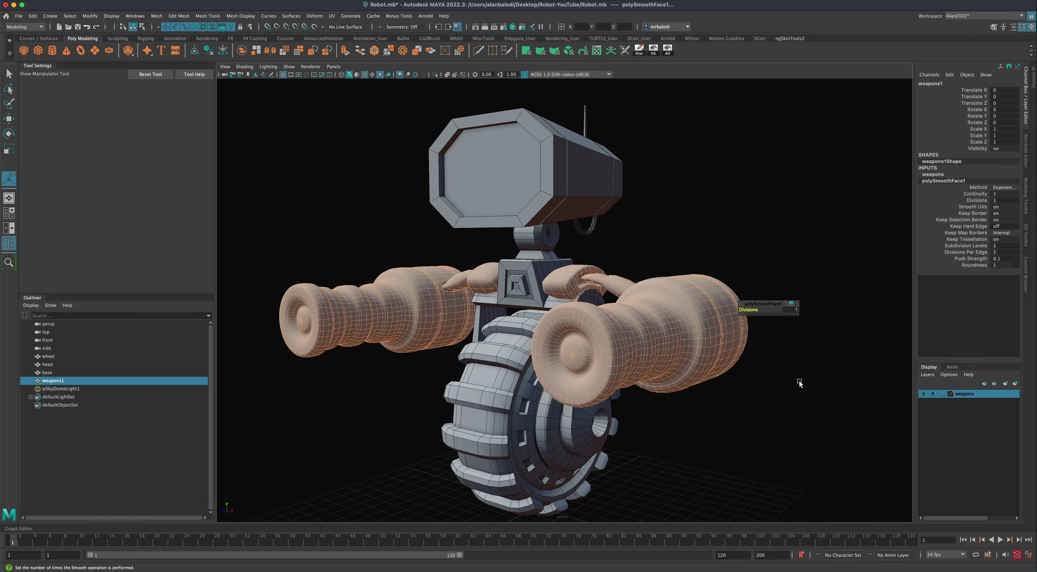
alt+drag(387, 360, 402, 376)
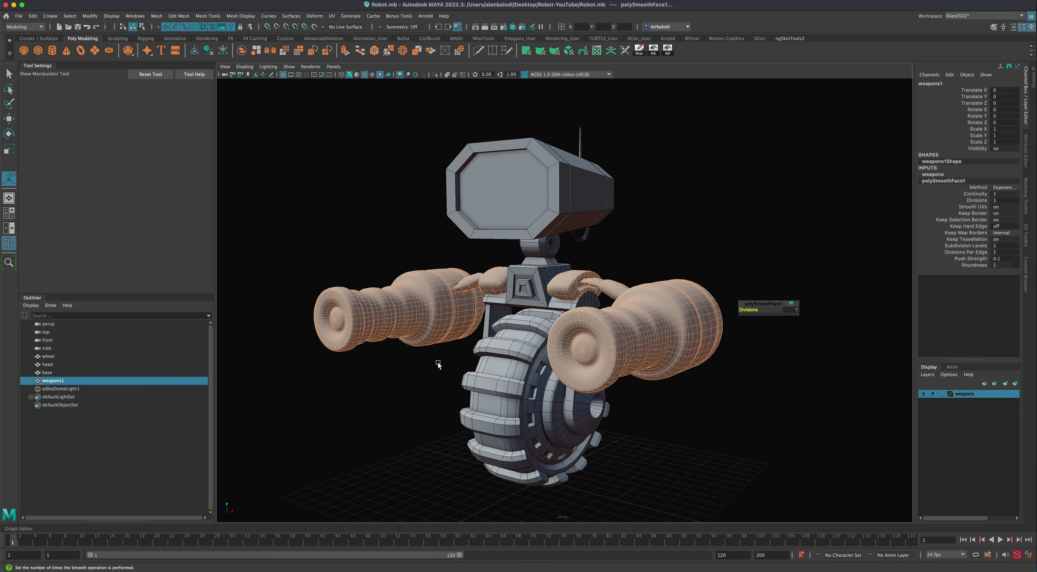
key(super+z)
scroll(436, 378, up, 3)
click(752, 428)
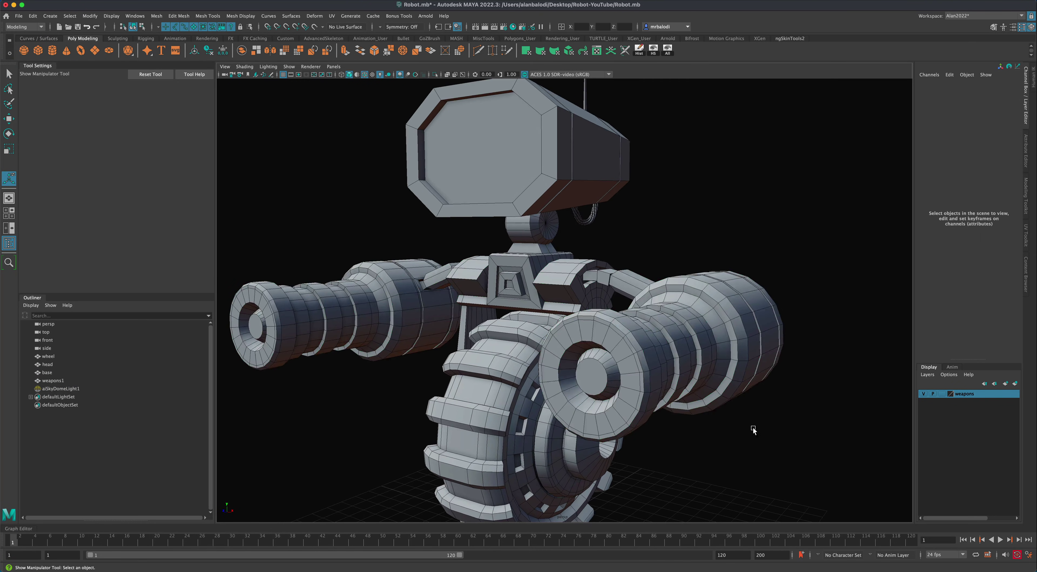
scroll(765, 437, up, 4)
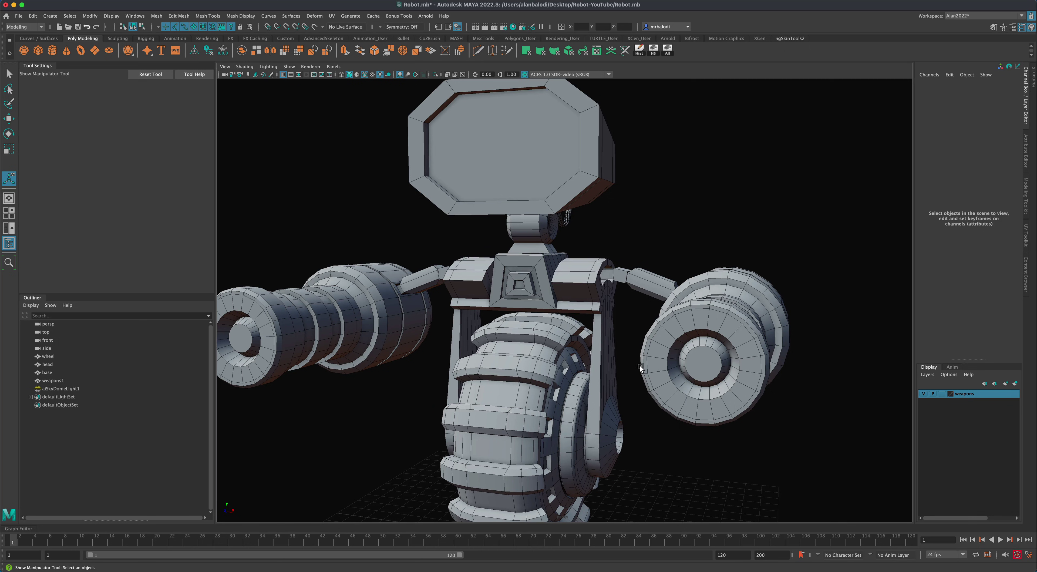
scroll(731, 428, down, 5)
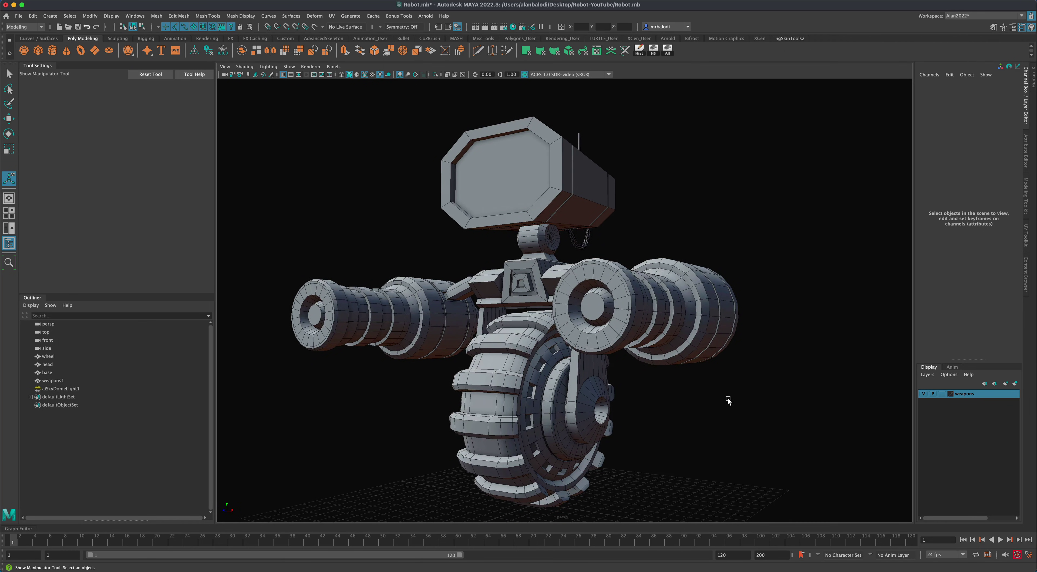
alt+drag(728, 404, 690, 394)
alt+right_drag(690, 394, 756, 399)
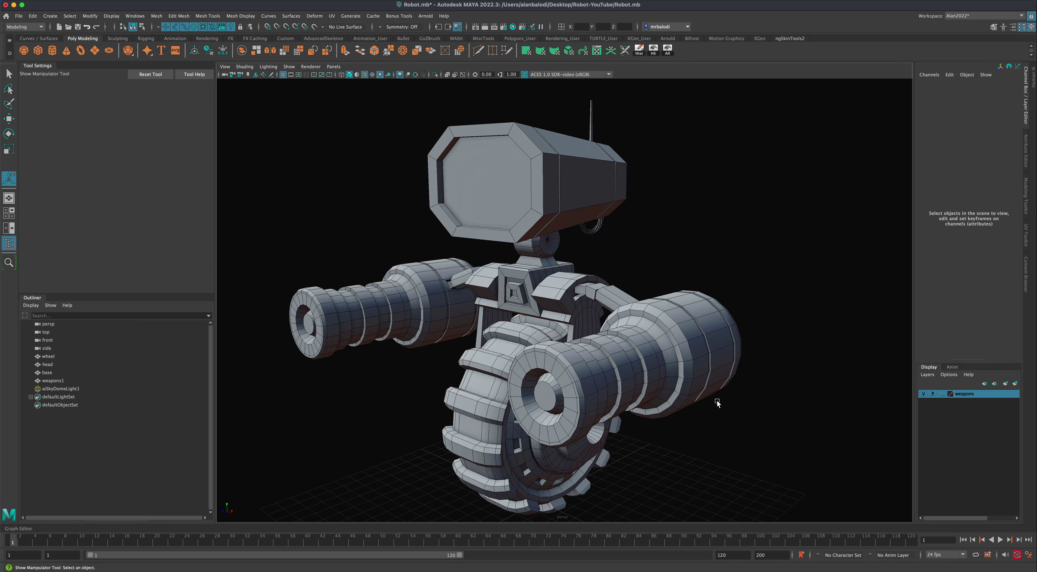
alt+middle_drag(756, 398, 757, 393)
scroll(756, 393, up, 3)
click(719, 378)
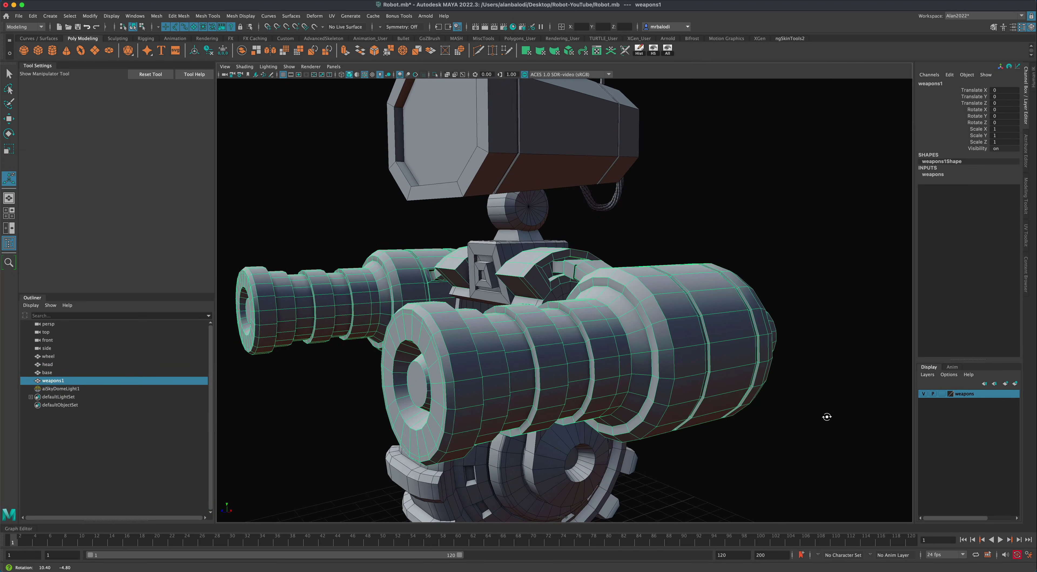
alt+drag(719, 378, 587, 364)
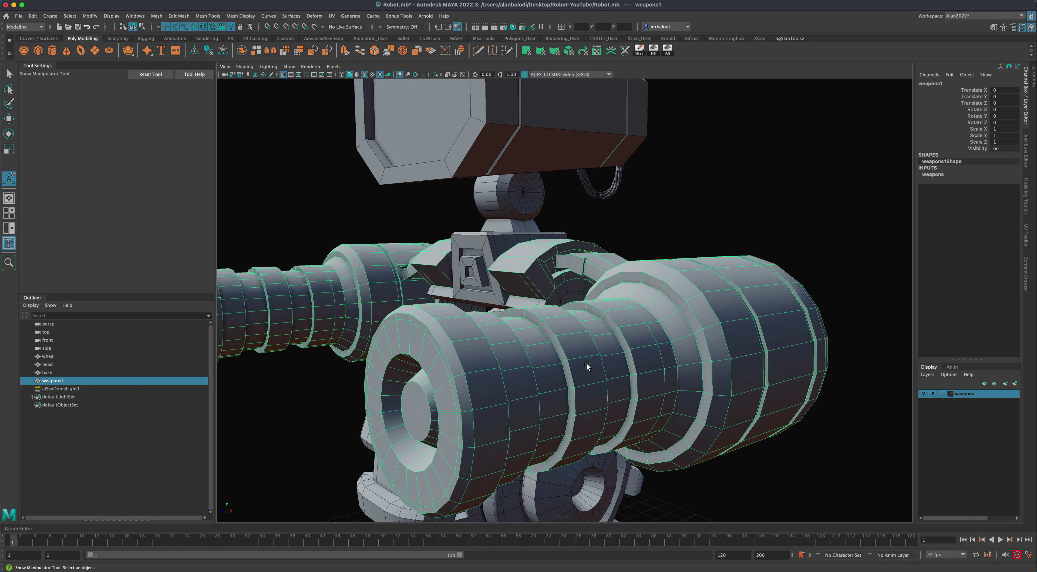
Start Insert Edge Loop with single loops placed relative to the nearest edge
click(235, 19)
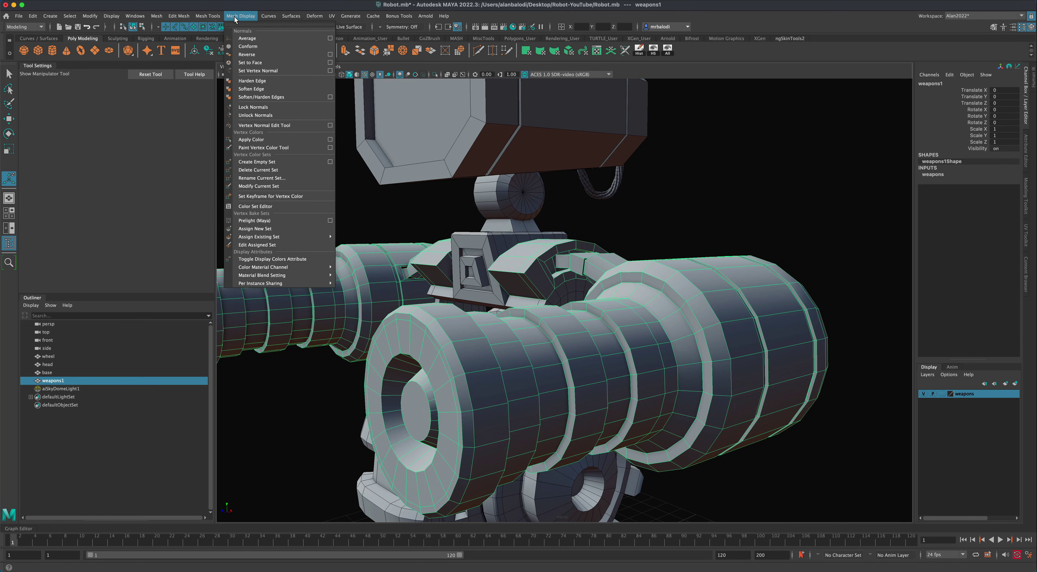
mouse_move(207, 16)
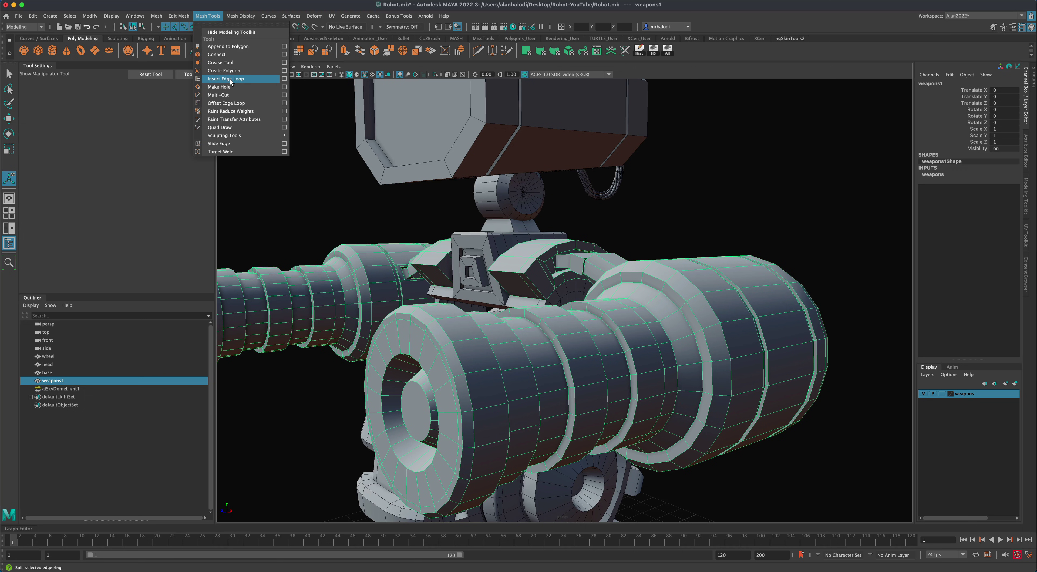
click(284, 79)
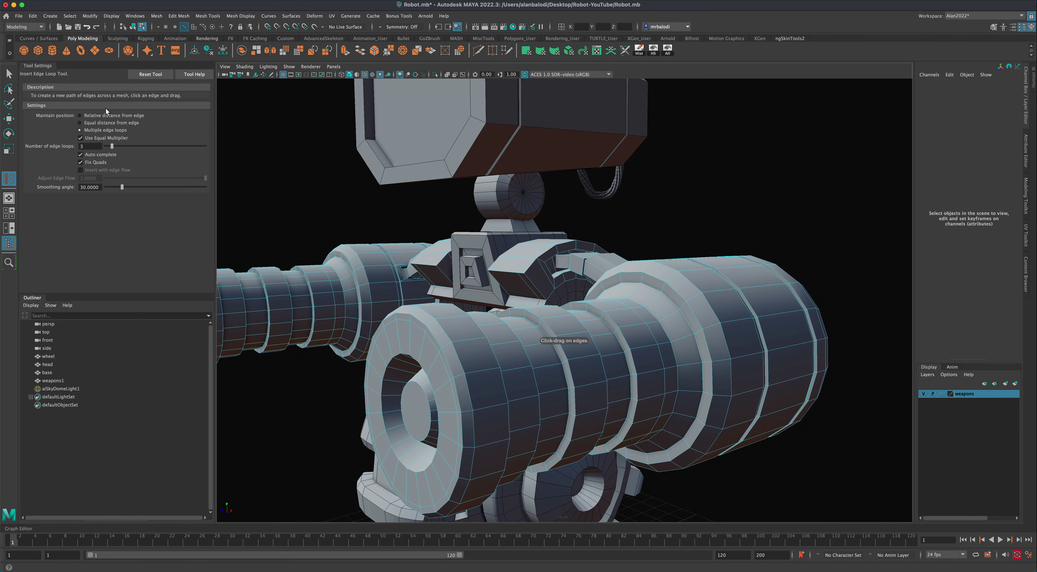
click(101, 116)
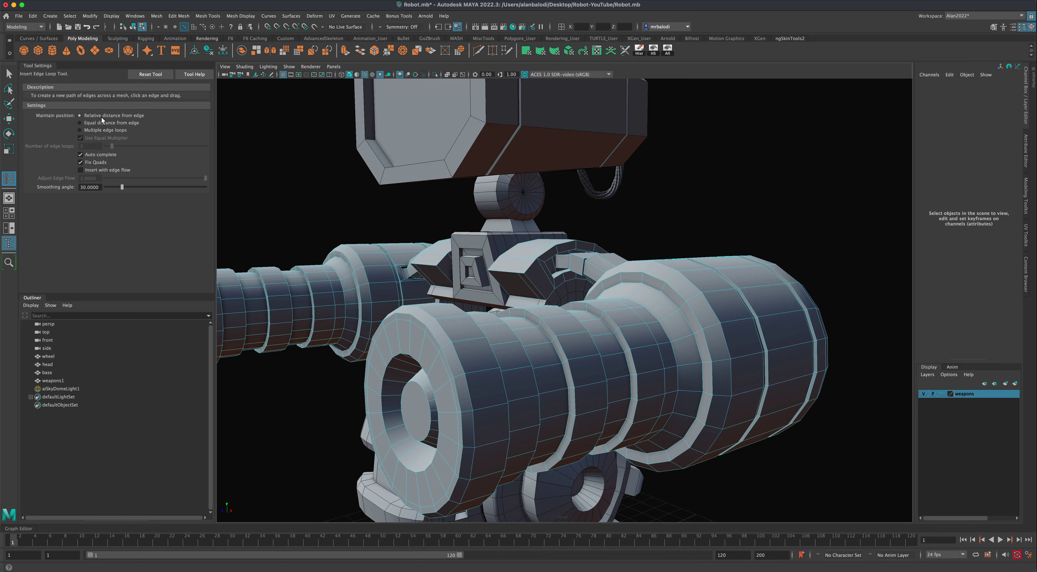
Close in on the weapon and set symmetry to Object X
alt+drag(313, 184, 362, 242)
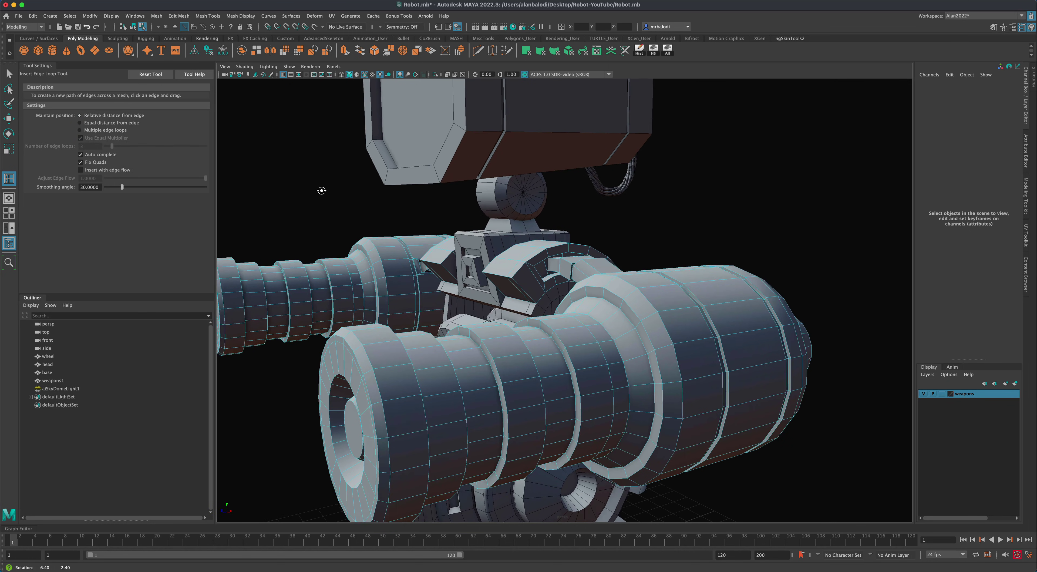
scroll(409, 303, up, 3)
alt+middle_drag(409, 303, 546, 340)
scroll(303, 132, up, 2)
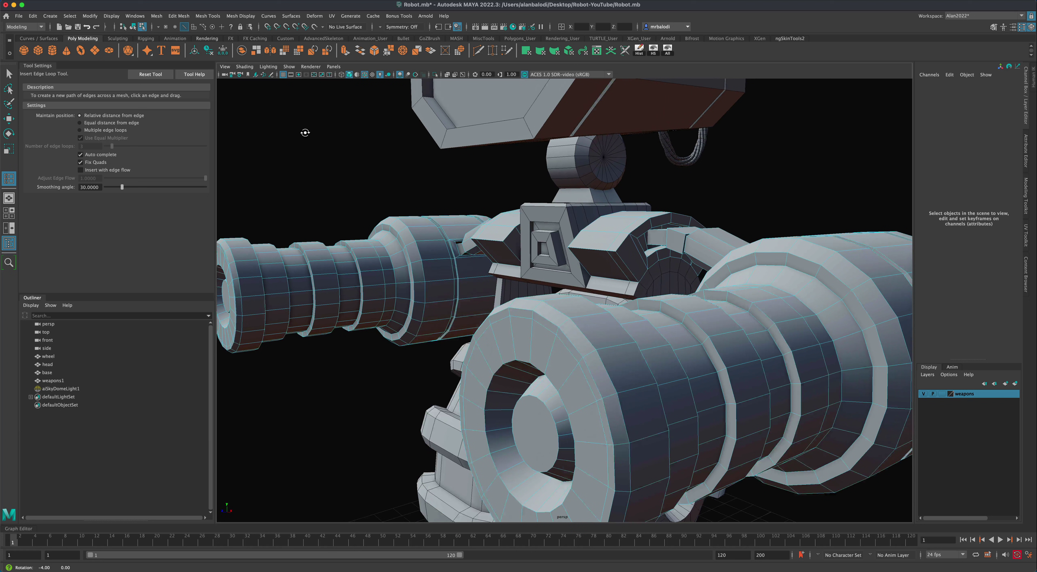
alt+drag(303, 132, 381, 61)
click(380, 29)
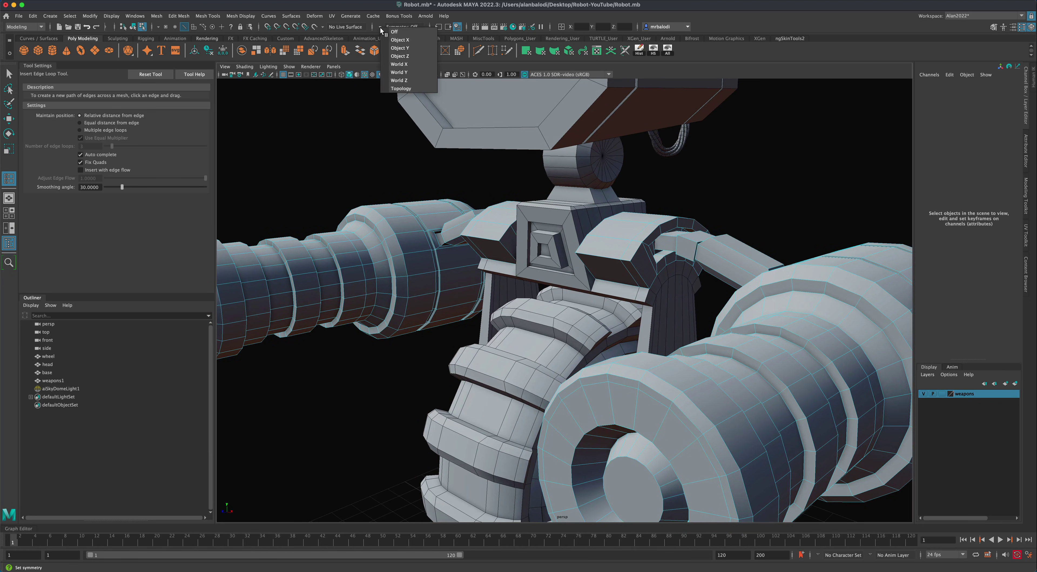
click(395, 43)
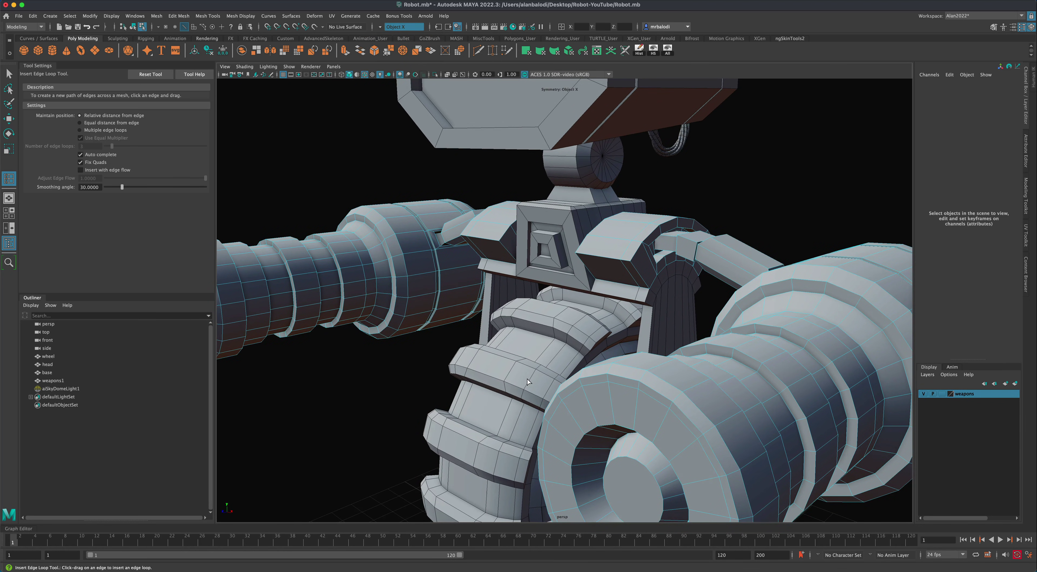
Put weapons1 into face mode, then clear the faces for a low close cannon view
alt+drag(527, 381, 421, 364)
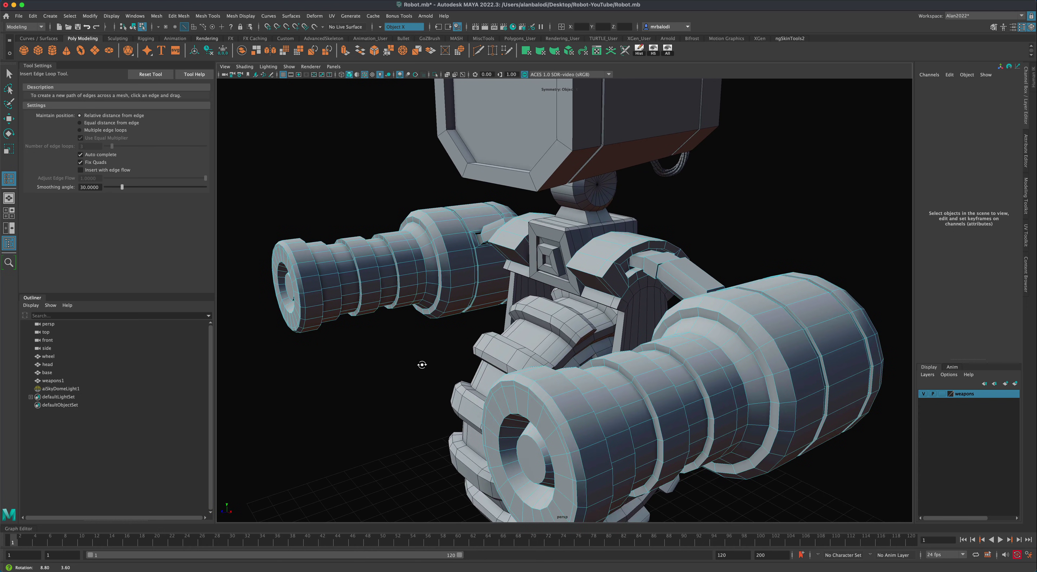
key(q)
scroll(575, 367, down, 3)
click(575, 367)
right_click(574, 365)
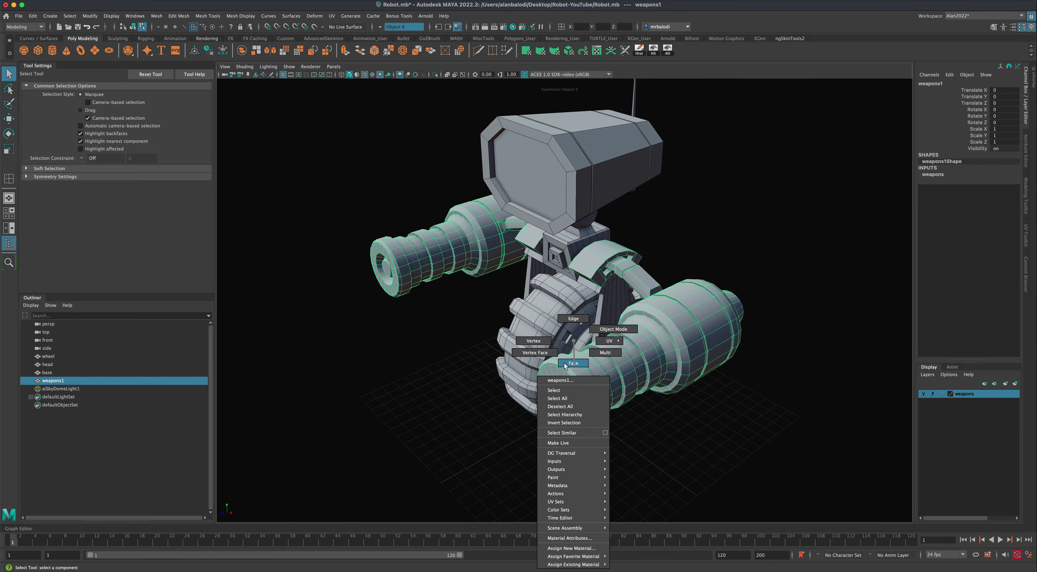
click(572, 363)
alt+drag(472, 376, 466, 350)
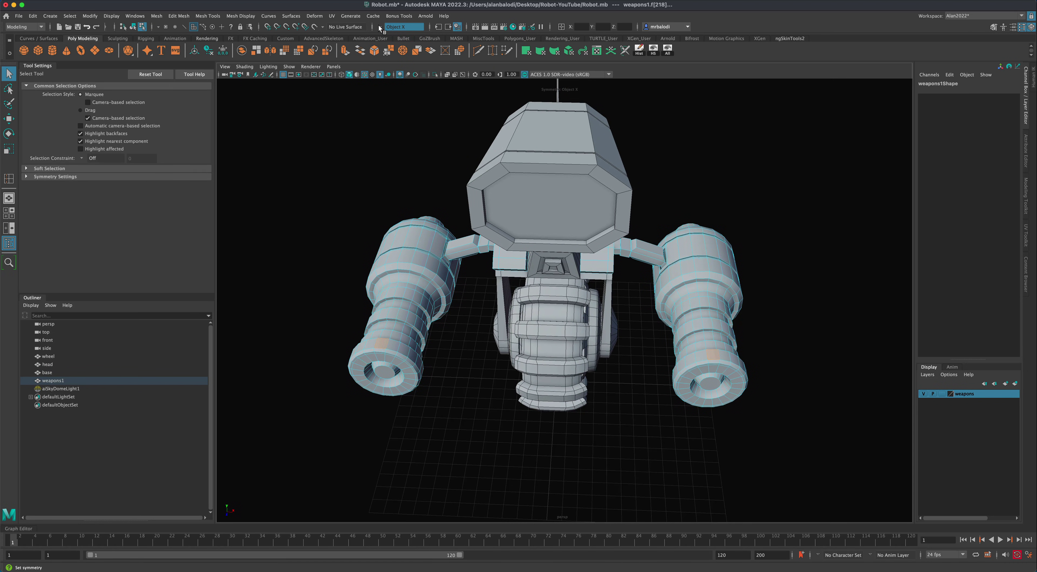
click(377, 194)
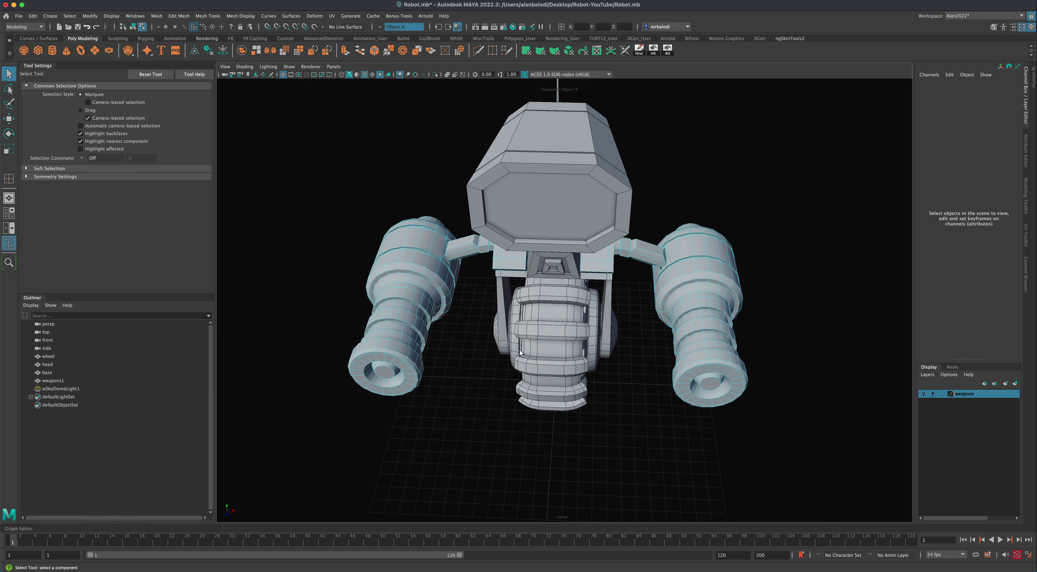
alt+drag(475, 346, 549, 333)
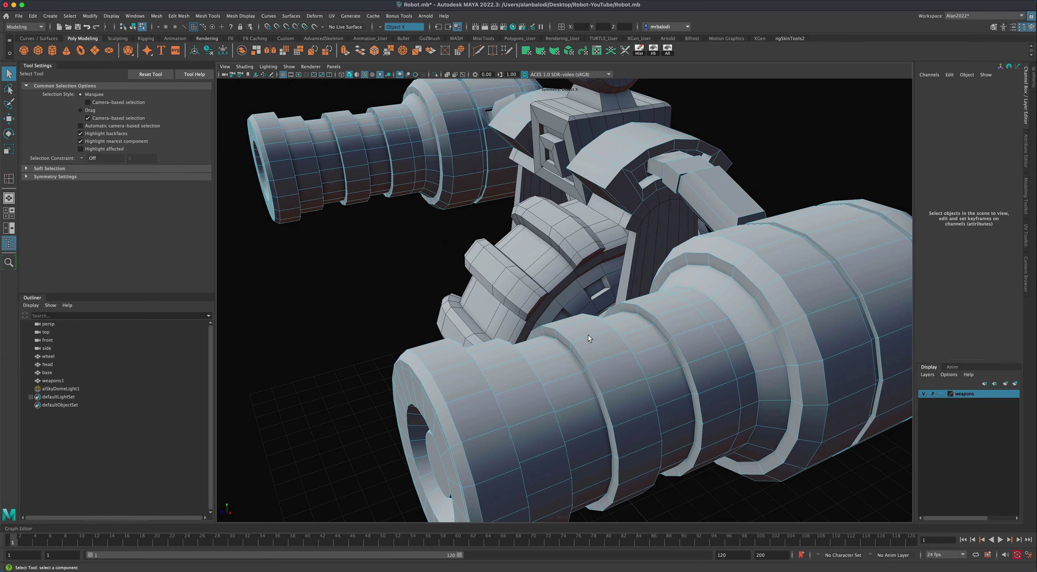
Select weapons1 as a whole object and activate the Insert Edge Loop tool
right_drag(574, 334, 402, 292)
scroll(347, 274, down, 3)
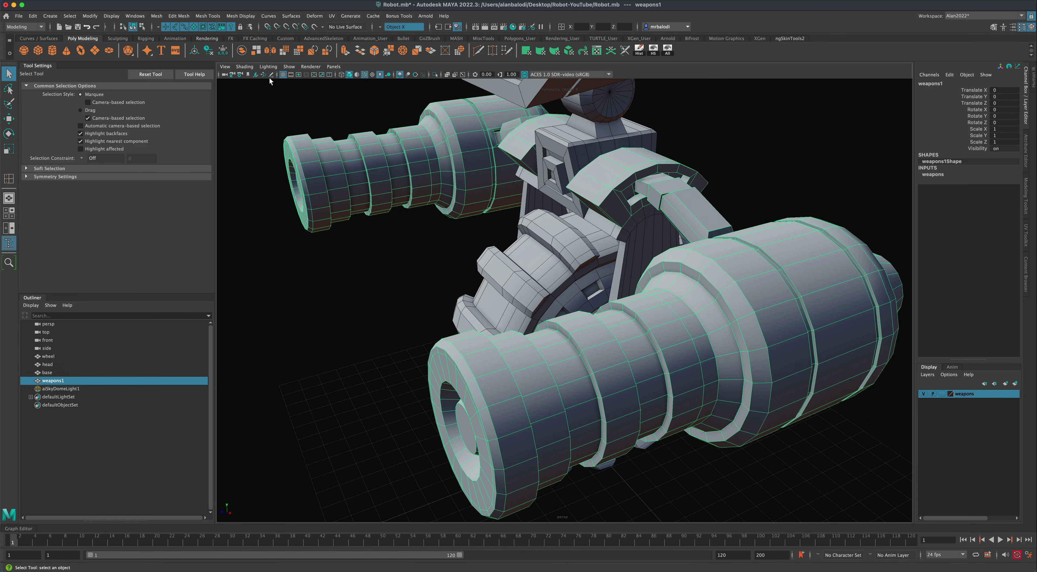
click(241, 17)
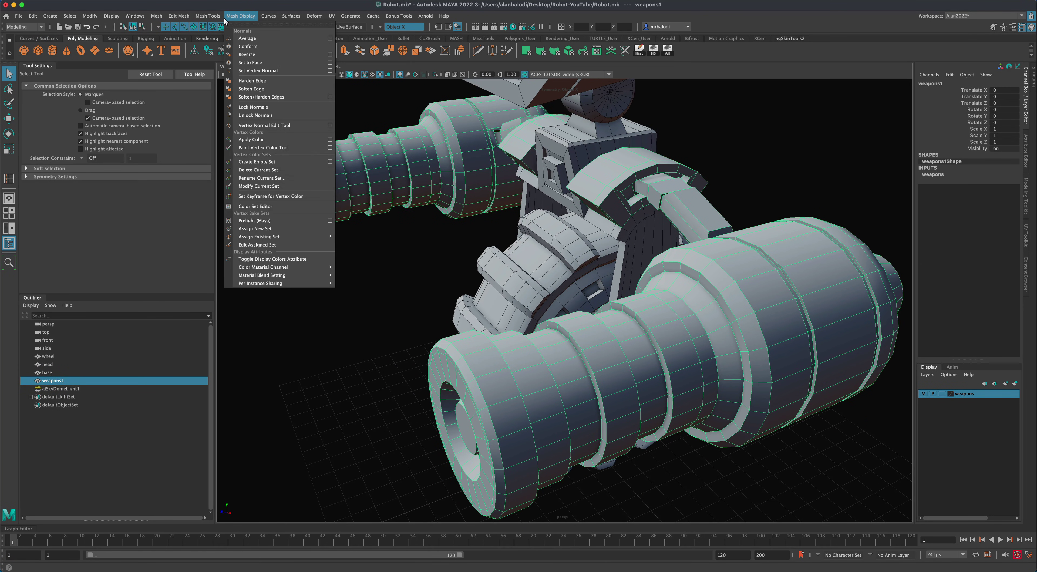
mouse_move(207, 16)
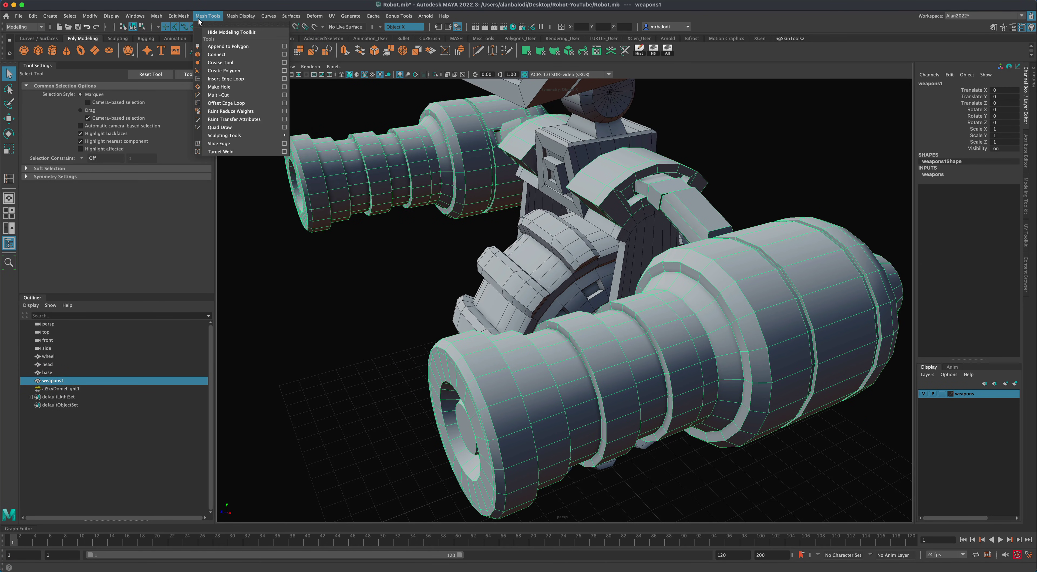
click(236, 80)
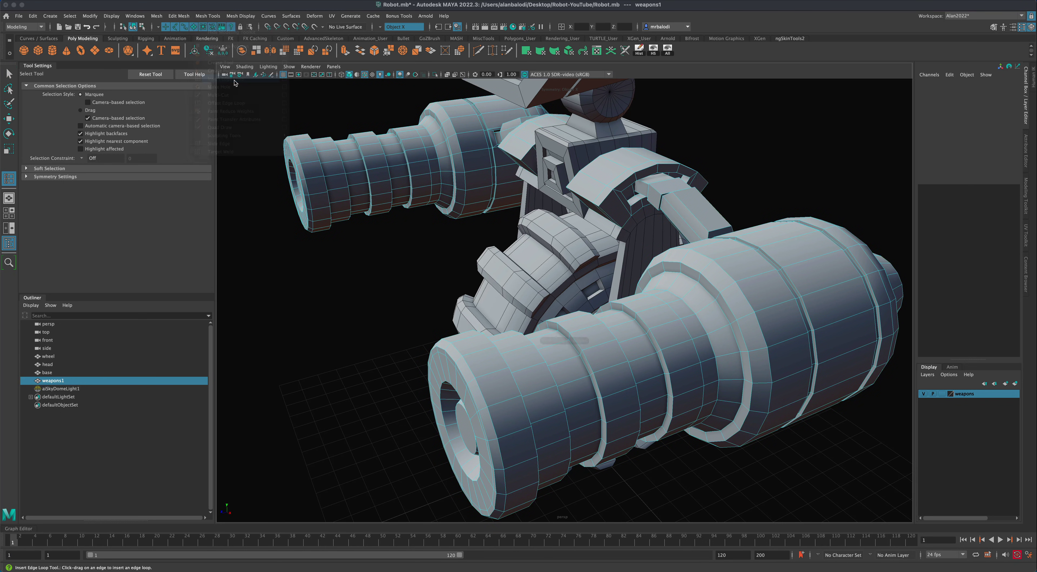
Insert four support loops tight against both sides of the front barrel's raised bands
scroll(462, 368, up, 10)
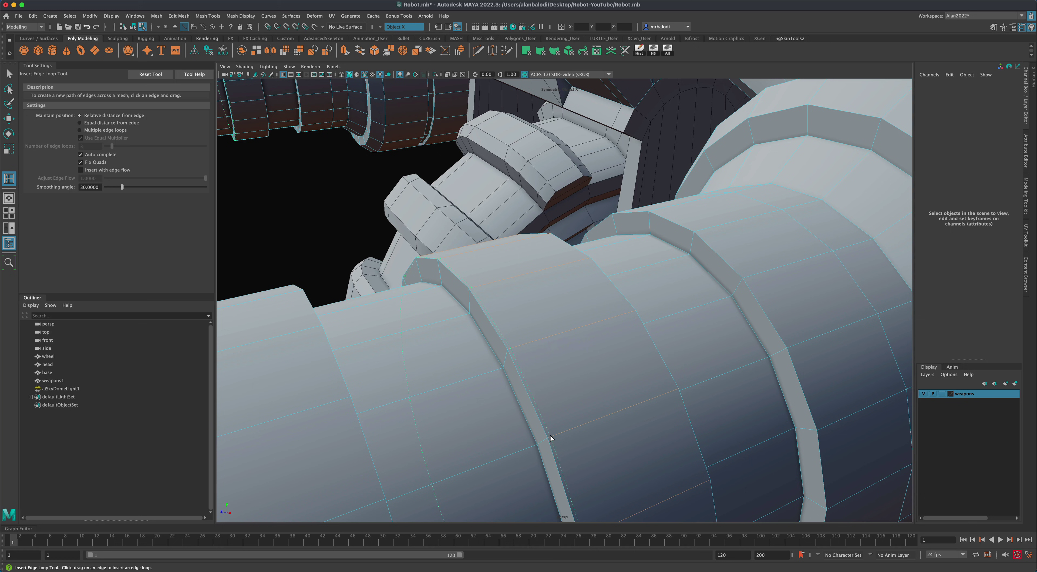
click(549, 438)
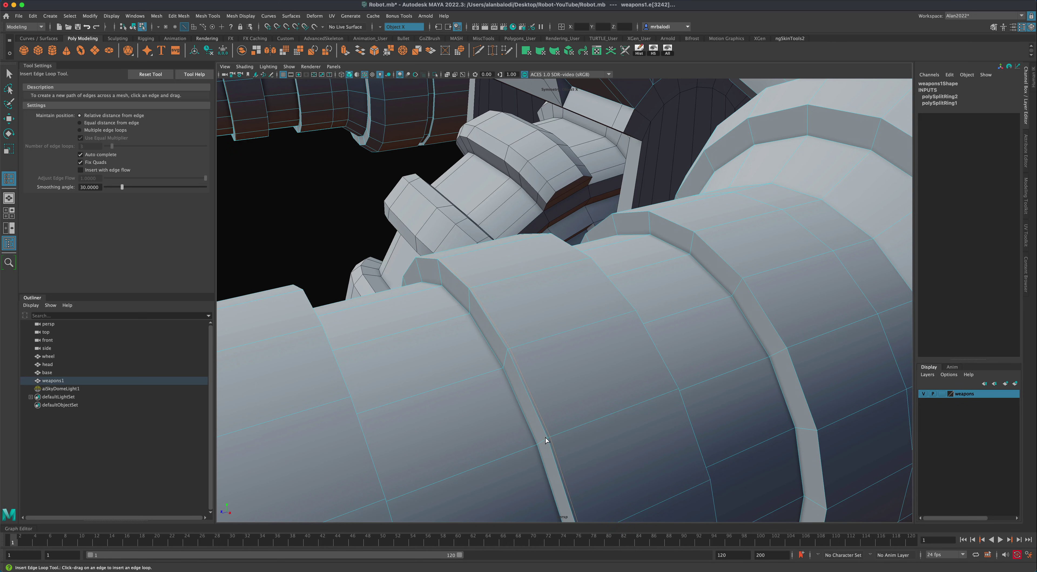
click(545, 440)
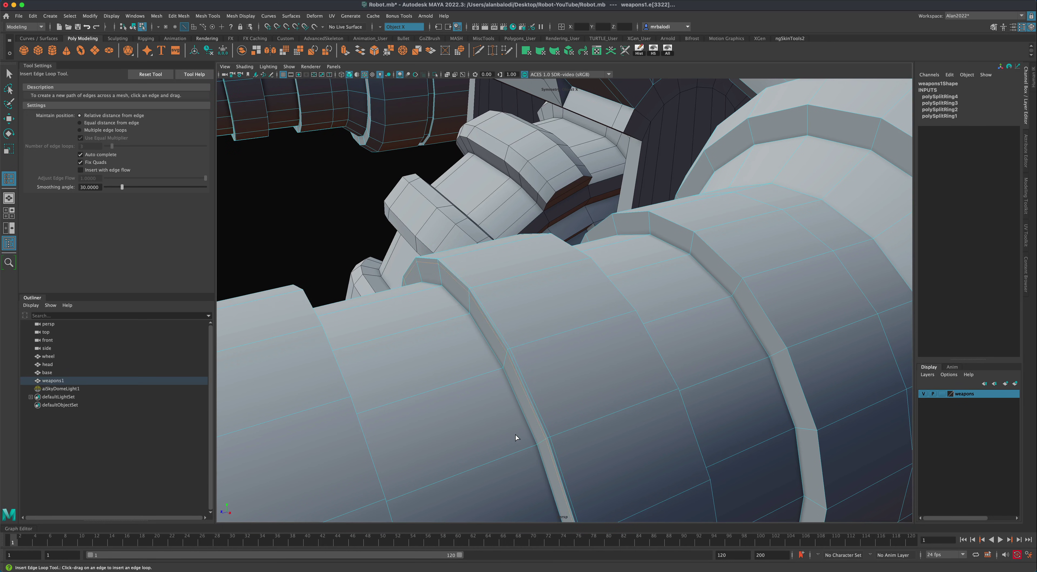
scroll(515, 434, up, 3)
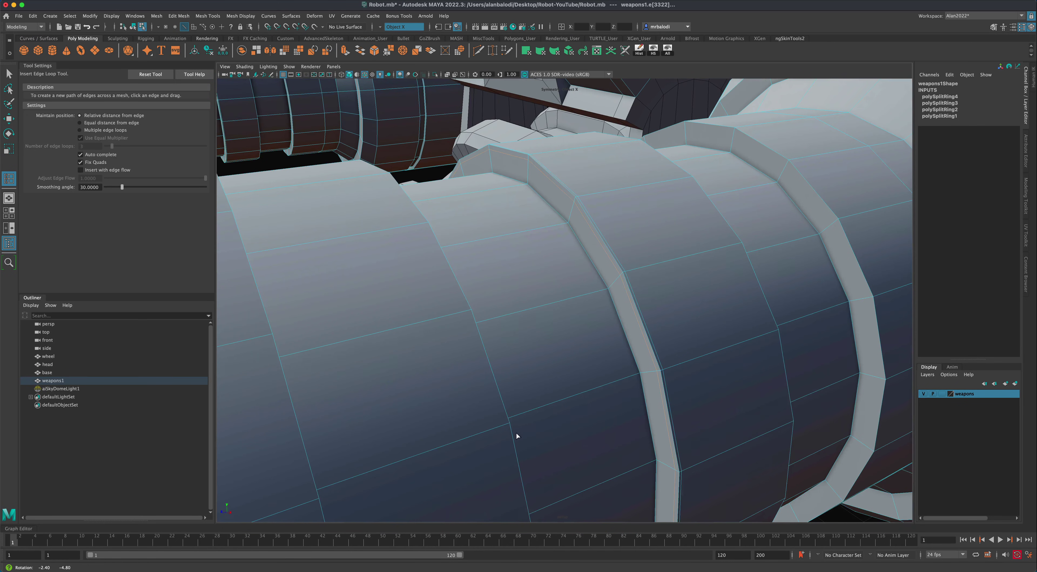
click(611, 287)
click(604, 289)
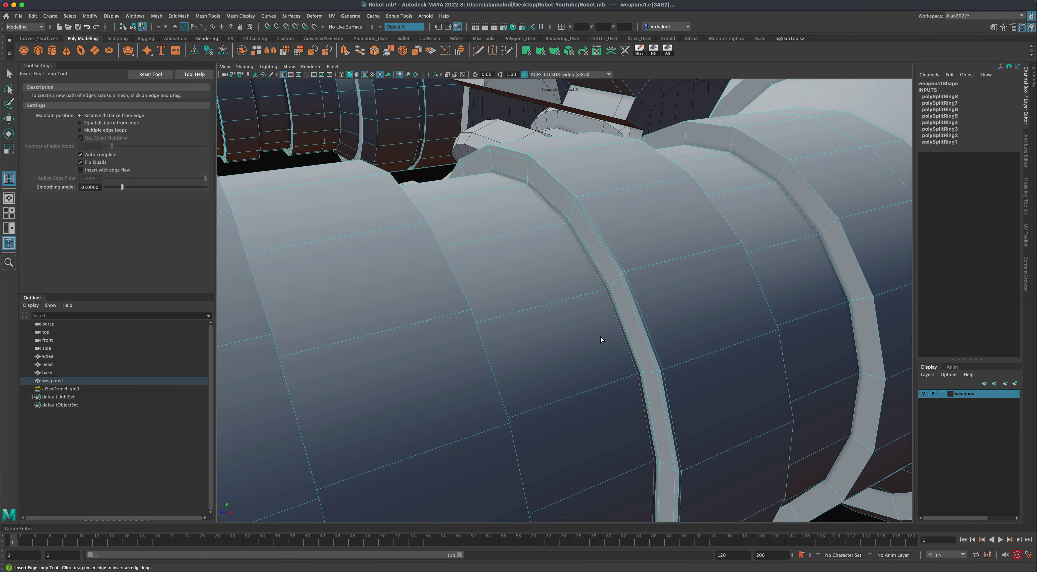
Return to object selection and reselect the weapons mesh
scroll(600, 340, down, 2)
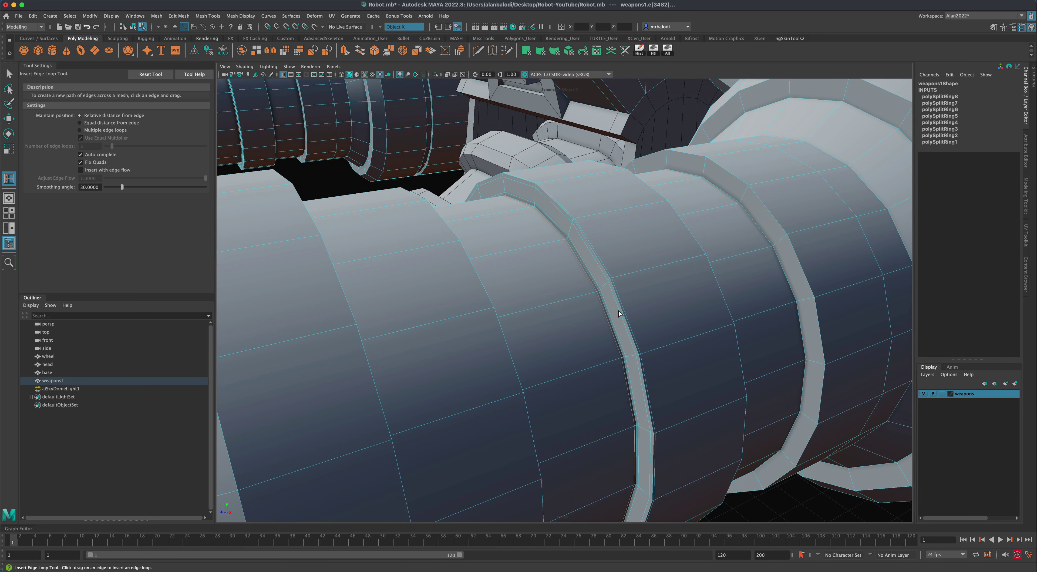
right_drag(630, 306, 652, 294)
click(323, 184)
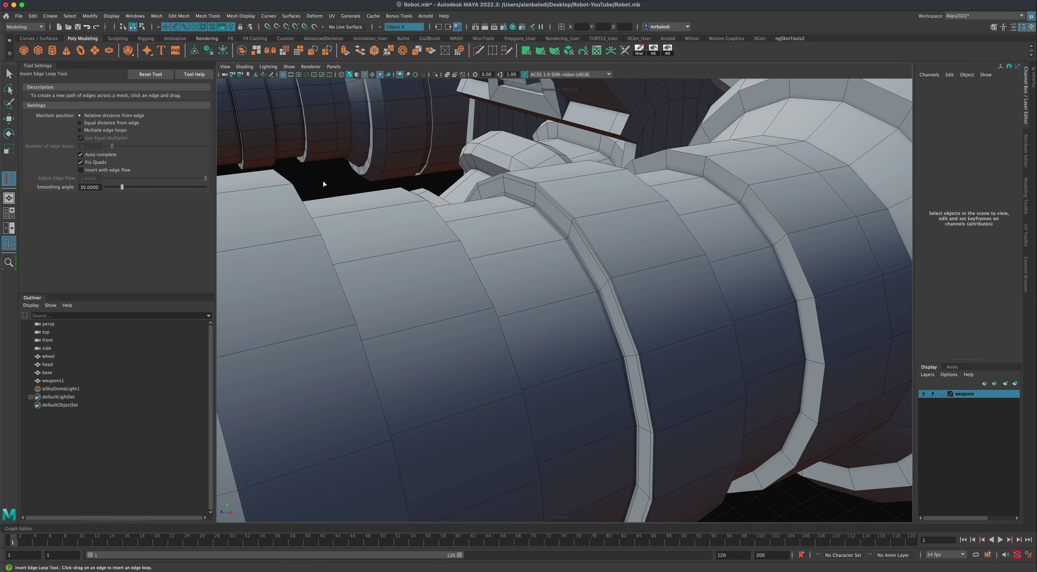
click(561, 313)
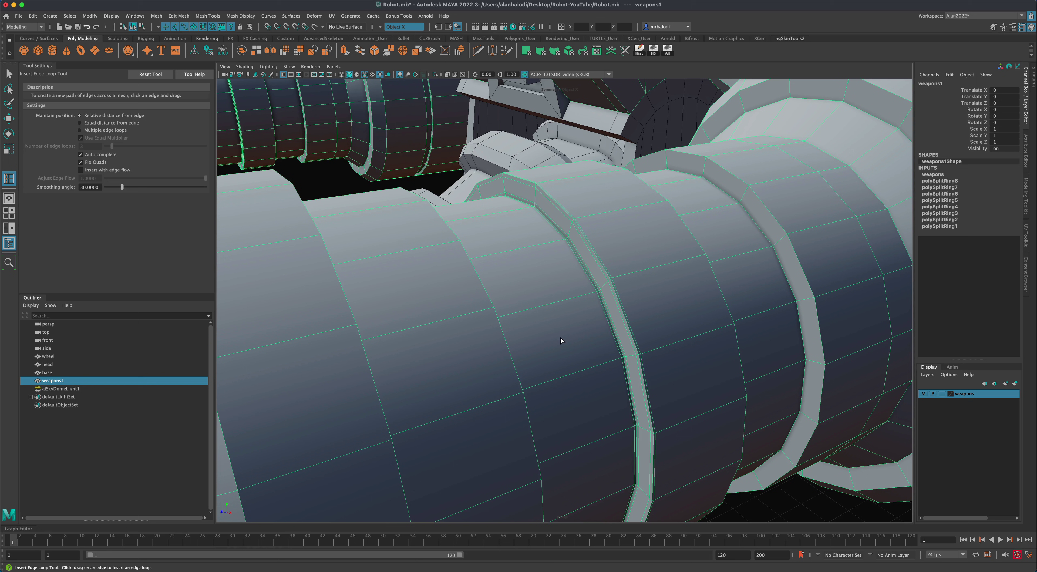
Preview weapons1 smoothed with key 3 and inspect the supported cannon bands
key(3)
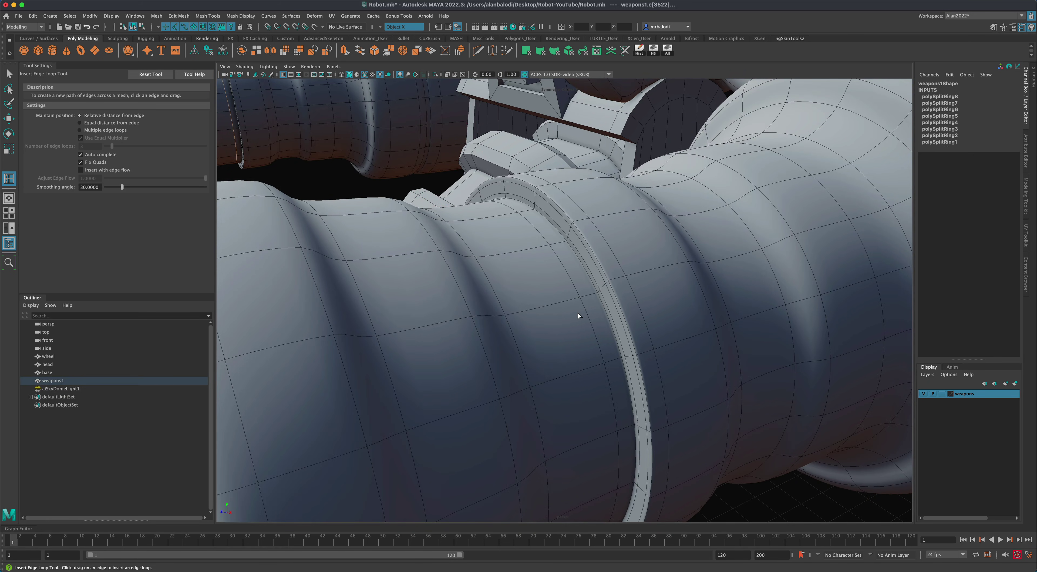
scroll(578, 315, down, 5)
alt+drag(578, 317, 683, 288)
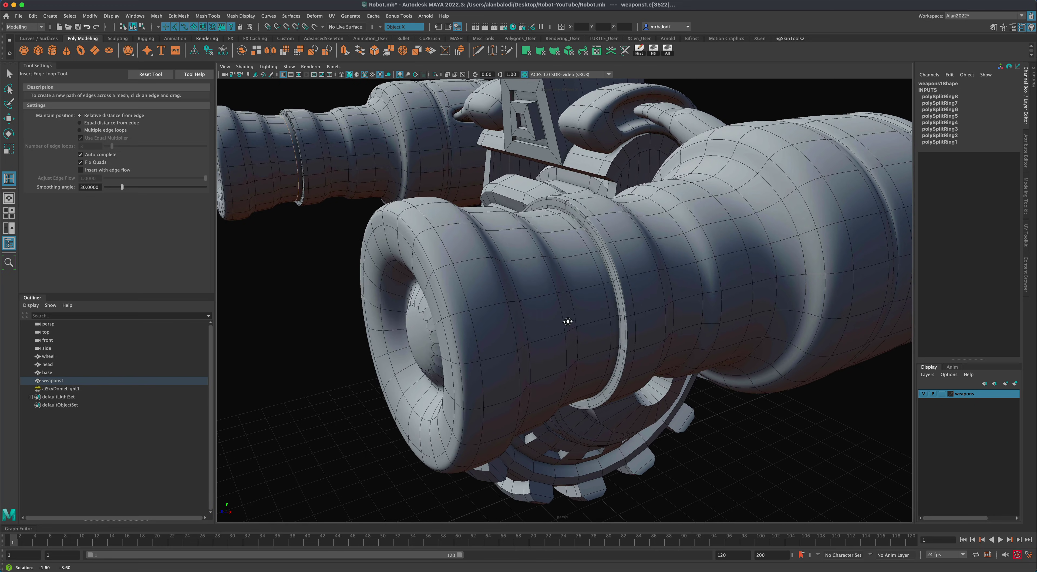
scroll(567, 321, up, 3)
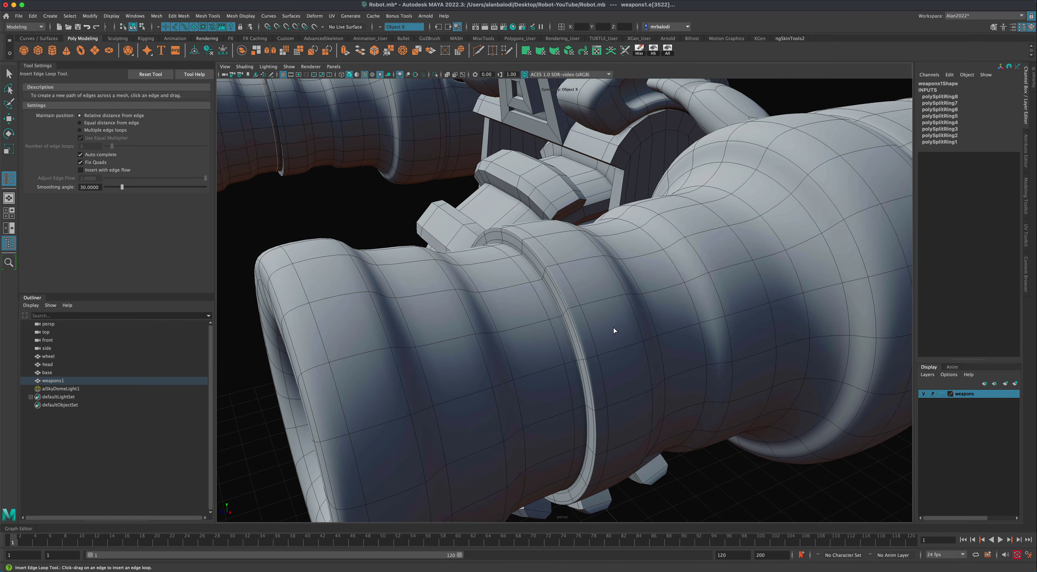
scroll(600, 326, down, 3)
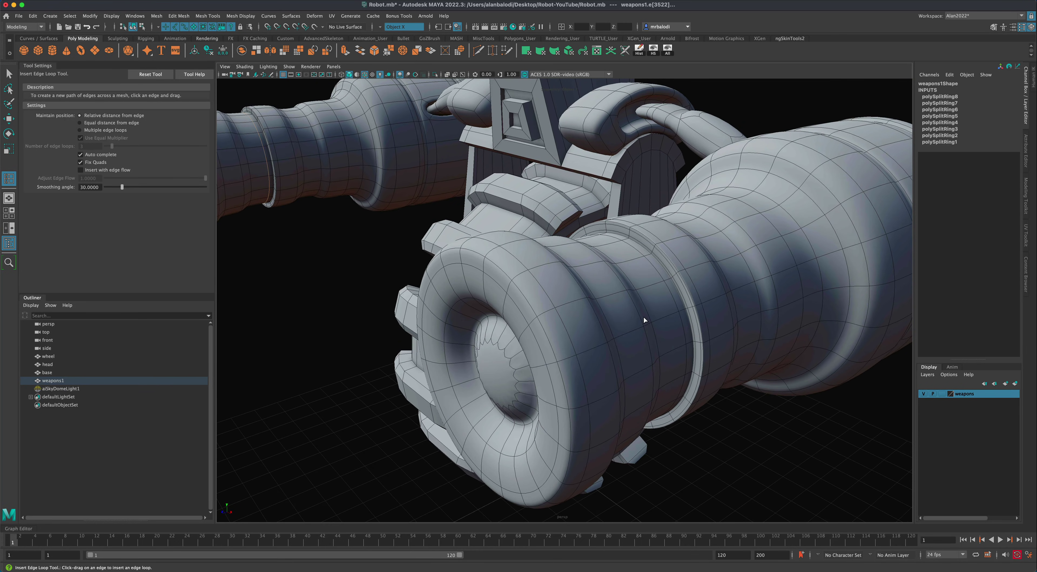
alt+drag(644, 318, 615, 303)
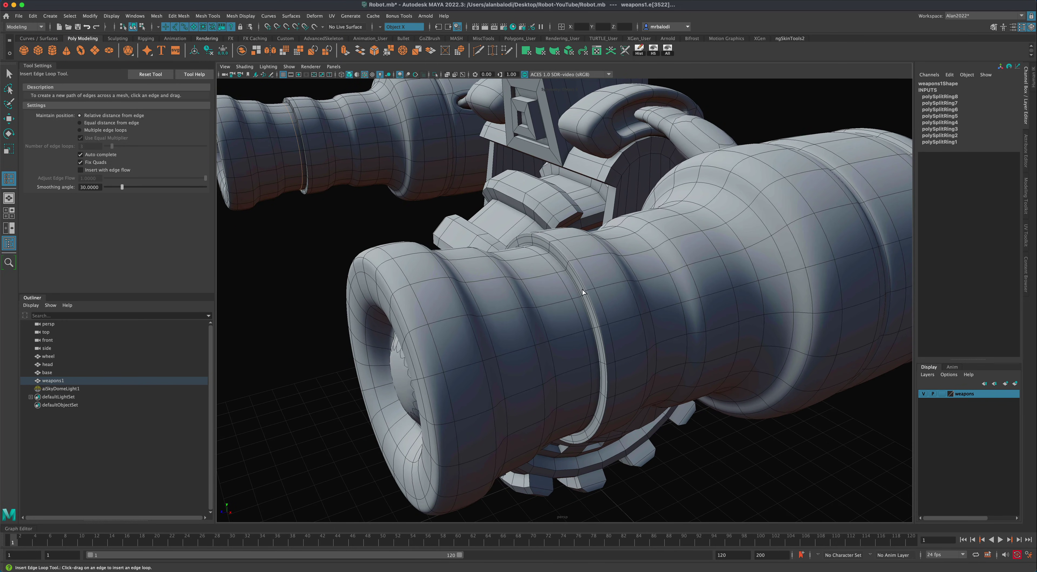
Undo all the inserted edge loops and reselect weapons1 as an object
key(z)
key(z)
key(z)
key(z)
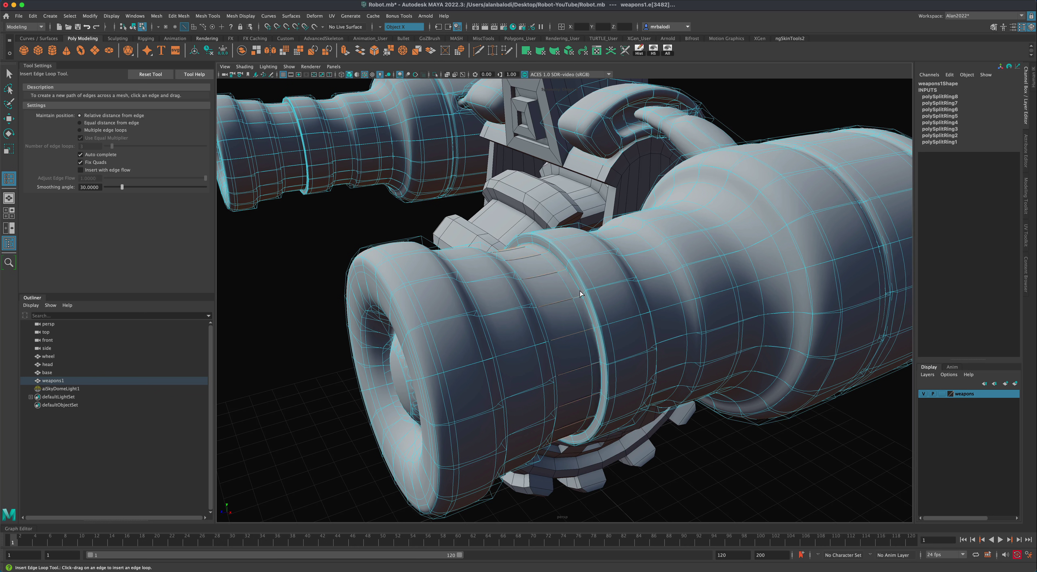
key(z)
key(z)
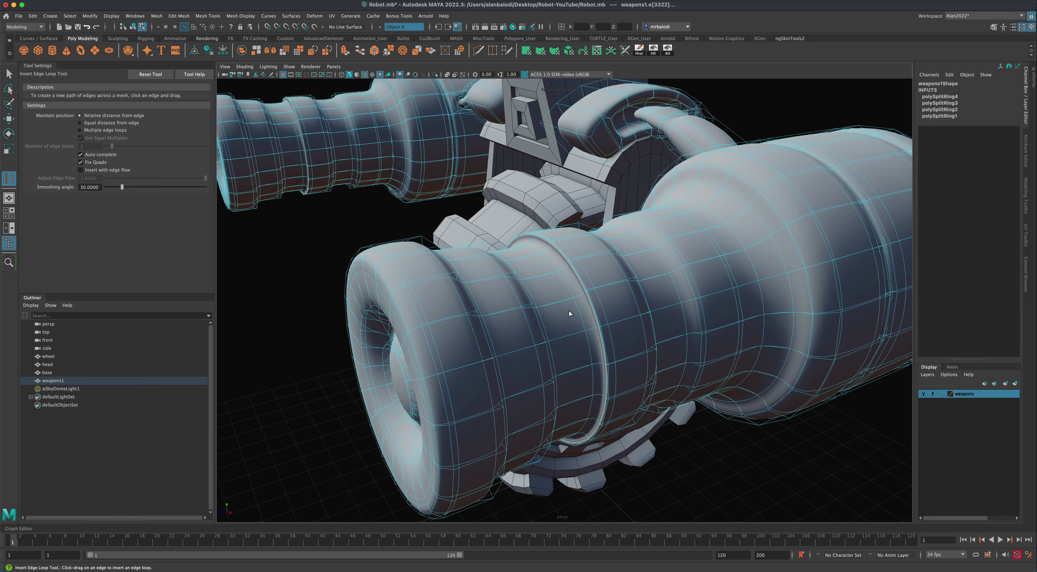
key(ctrl+z)
key(ctrl+z)
key(ctrl+z)
key(ctrl+z)
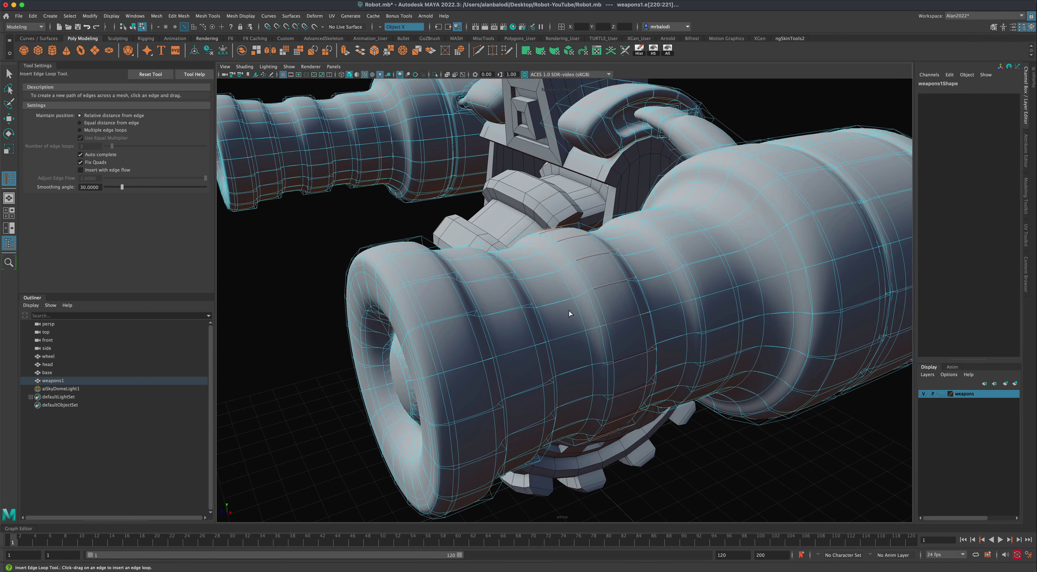
key(ctrl+z)
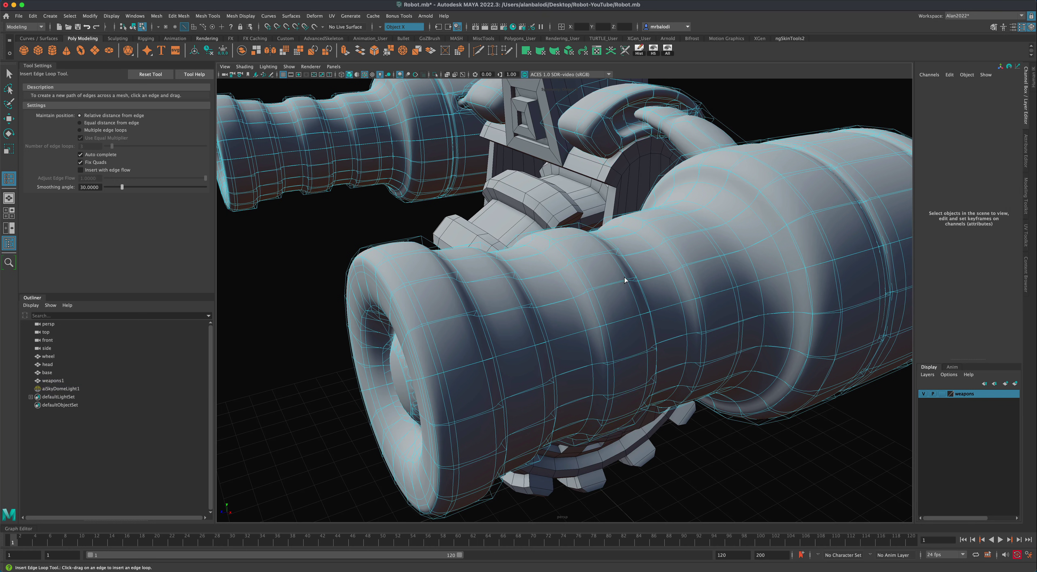
right_drag(622, 280, 422, 267)
Set weapons1 back to faceted low-poly display, frame it, and clear the selection
key(1)
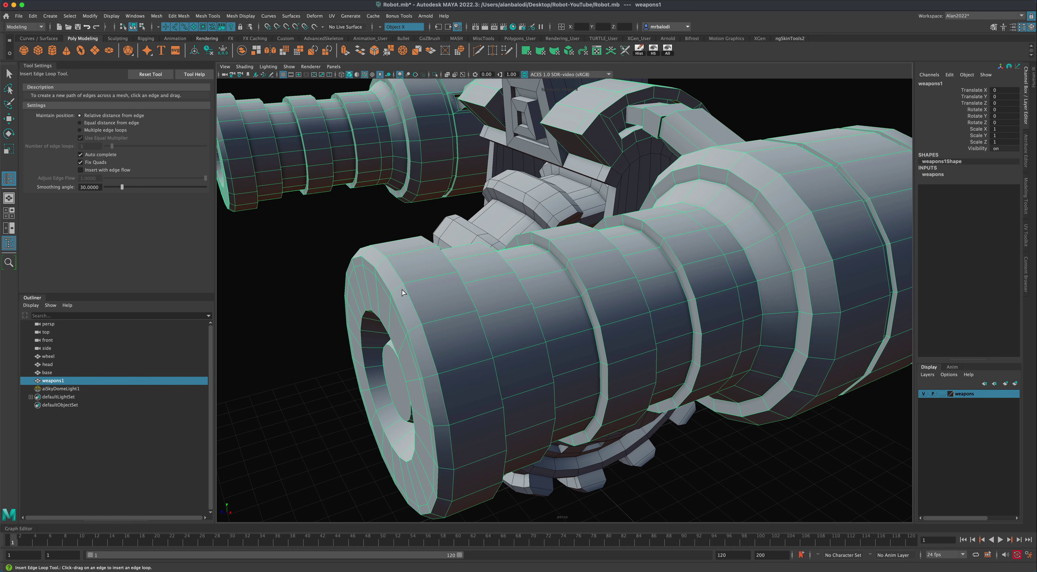
key(f)
click(318, 288)
key(ctrl+z)
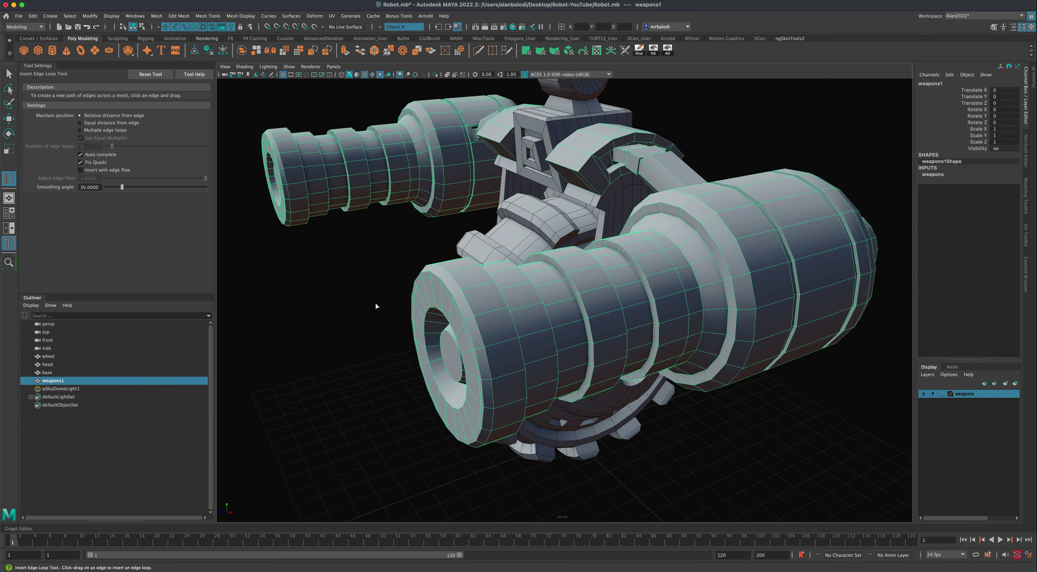
click(360, 307)
Tumble around the robot to a front three-quarter view with nothing selected
mouse_move(361, 310)
alt+mouse_down()
mouse_move(370, 308)
mouse_move(373, 343)
mouse_move(376, 320)
alt+mouse_up()
mouse_move(786, 401)
alt+mouse_down()
mouse_move(782, 423)
mouse_move(791, 396)
mouse_move(612, 396)
mouse_move(734, 407)
mouse_move(772, 403)
mouse_move(787, 383)
mouse_move(766, 382)
mouse_move(781, 385)
alt+mouse_up()
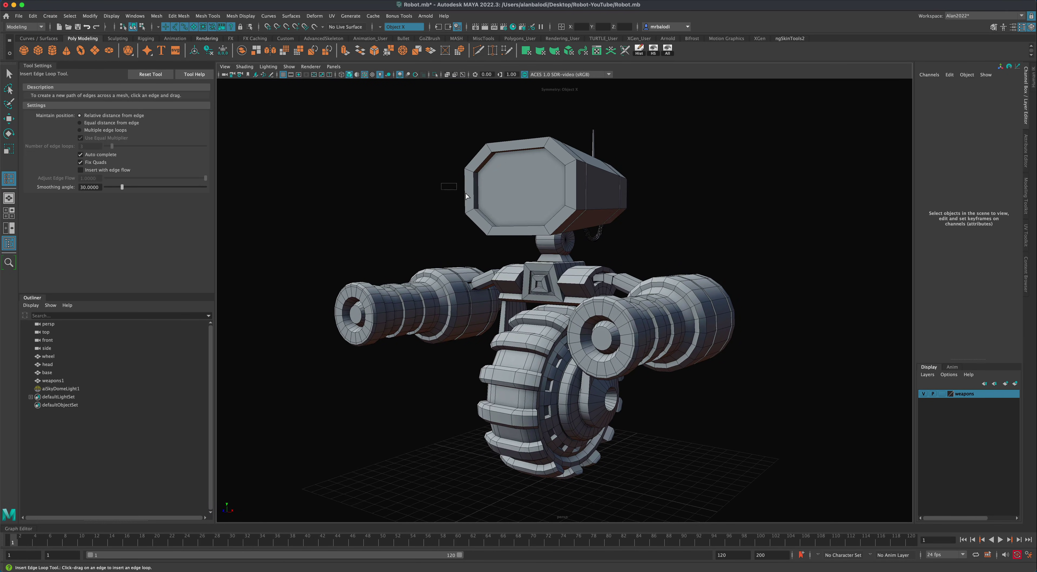
drag(467, 196, 398, 208)
click(439, 195)
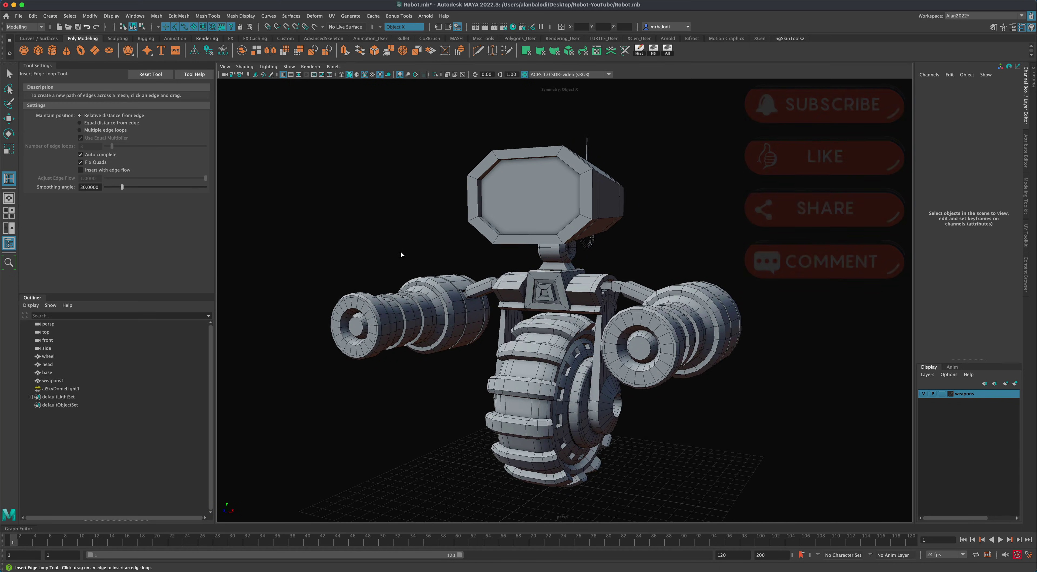
alt+drag(422, 437, 416, 405)
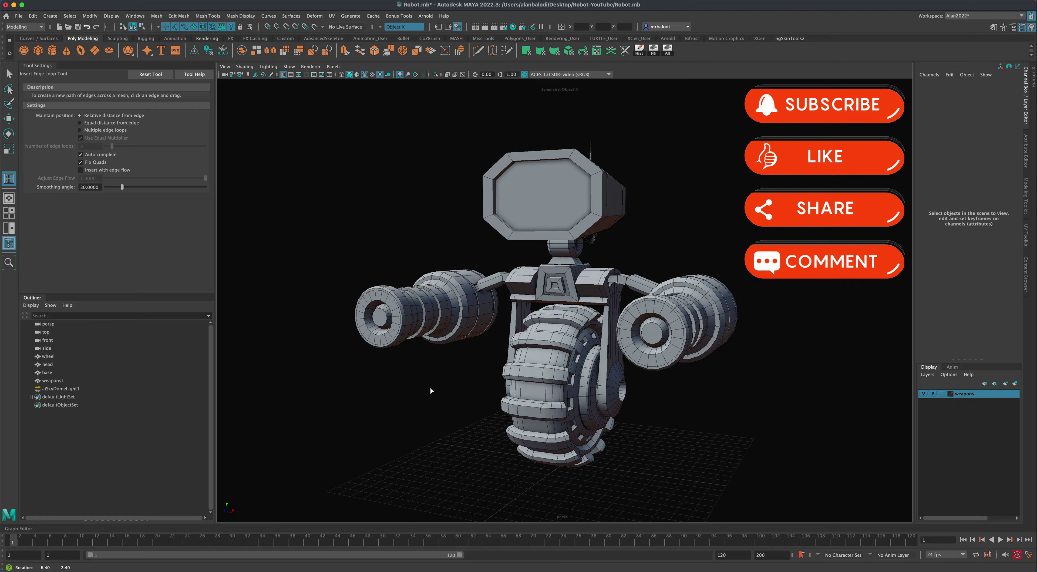
alt+drag(475, 315, 649, 383)
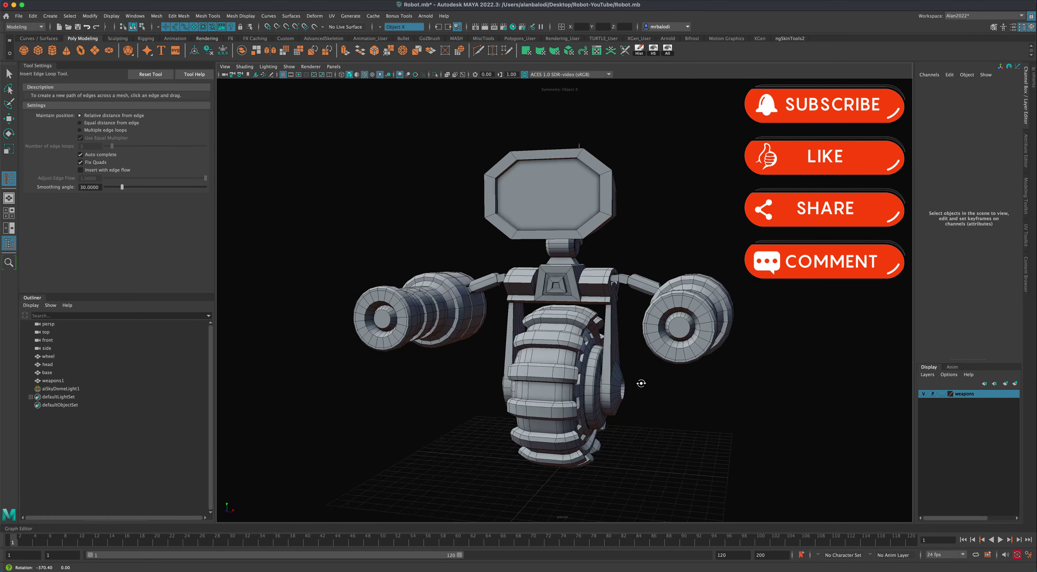